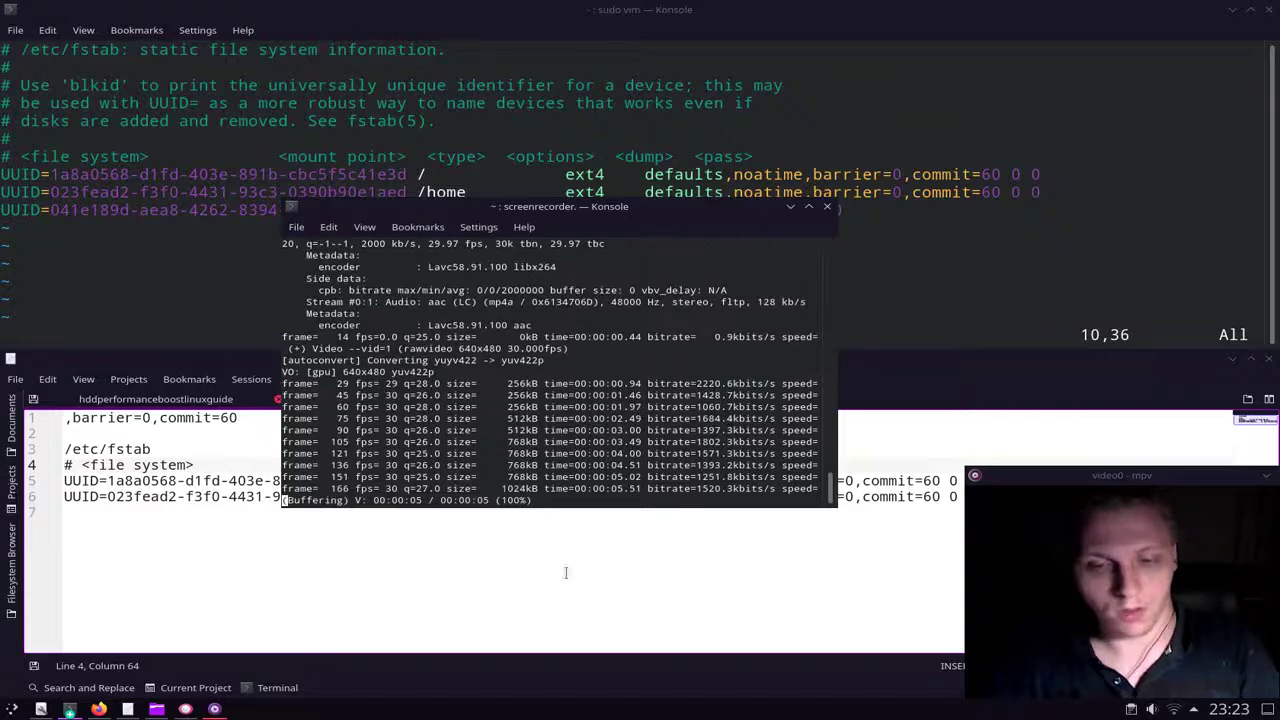
Step: Check the noatime,barrier=0,commit=60 fstab entries in vim, then save the guide notes in Kate
{"action": "left_click", "coordinate": [608, 588]}
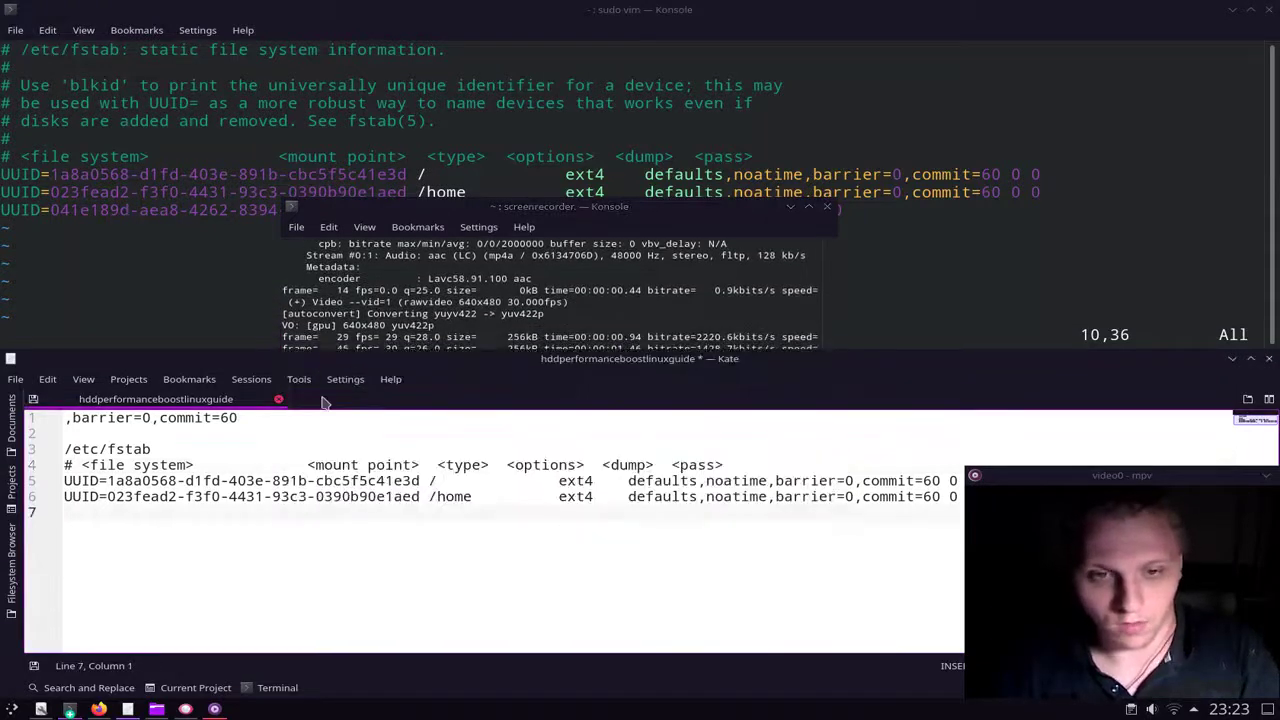
{"action": "left_click", "coordinate": [237, 329]}
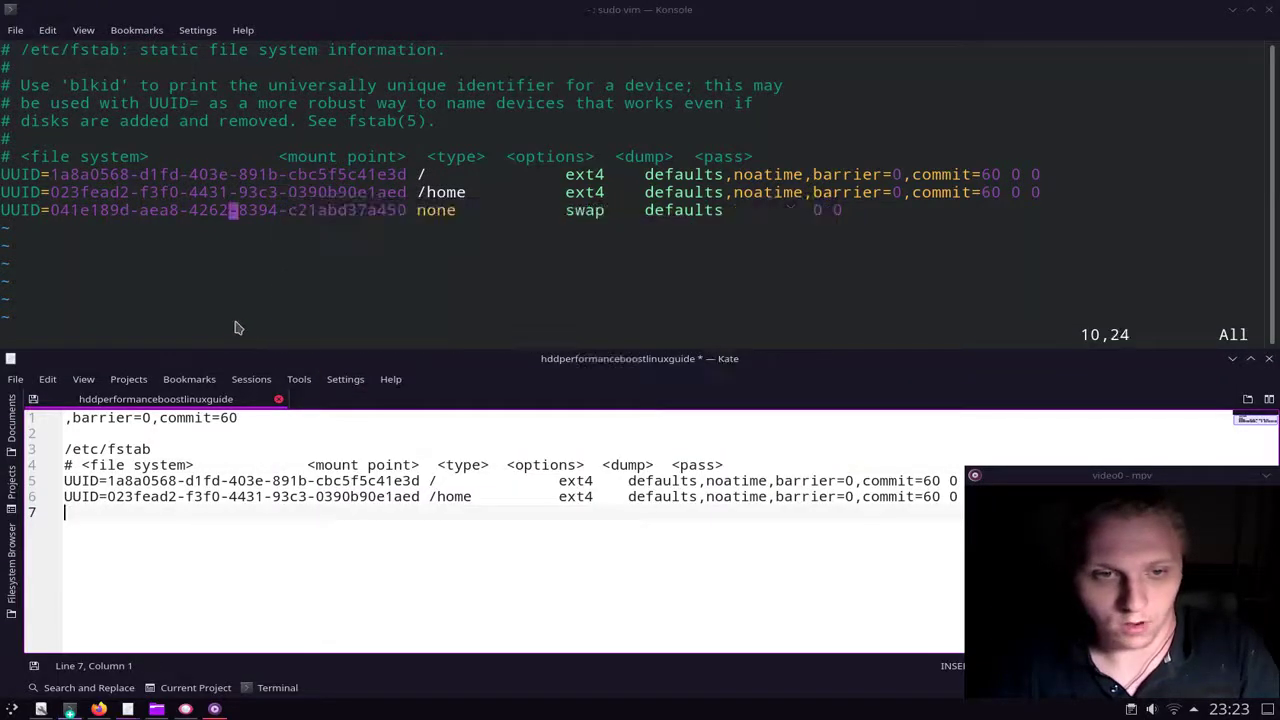
{"action": "left_click", "coordinate": [884, 232]}
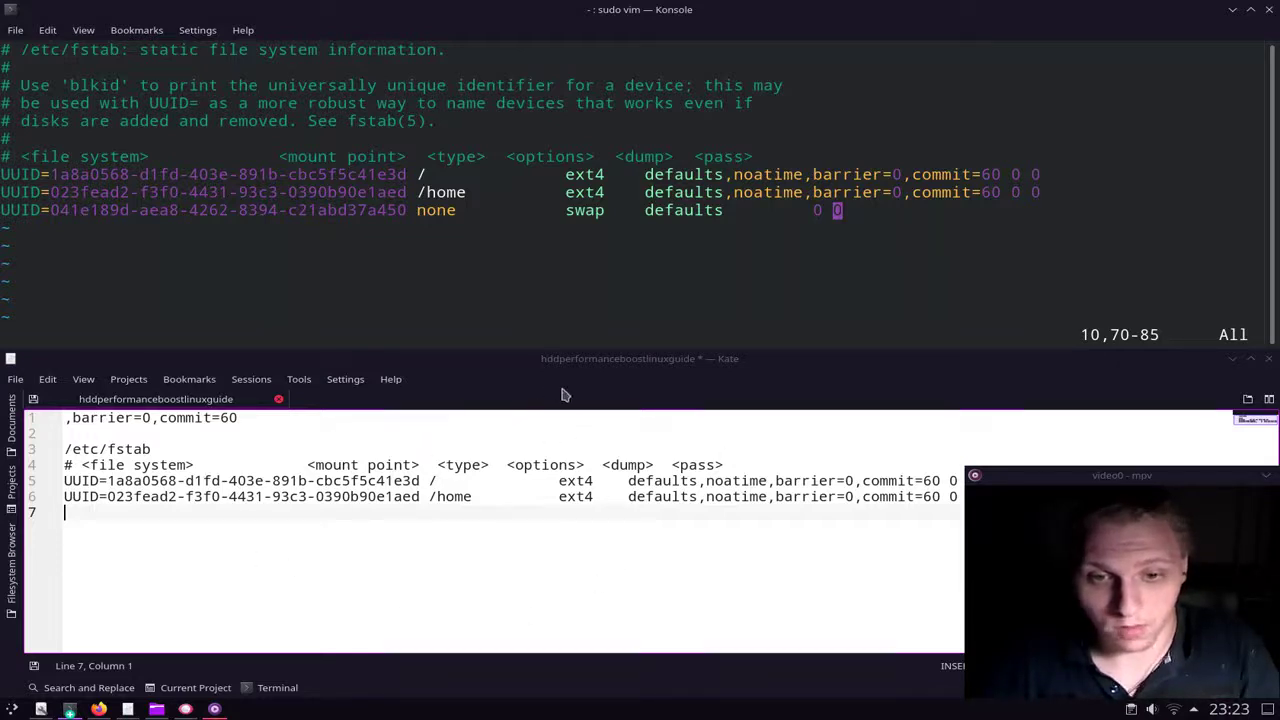
{"action": "left_click", "coordinate": [615, 358]}
{"action": "key", "text": "ctrl+s"}
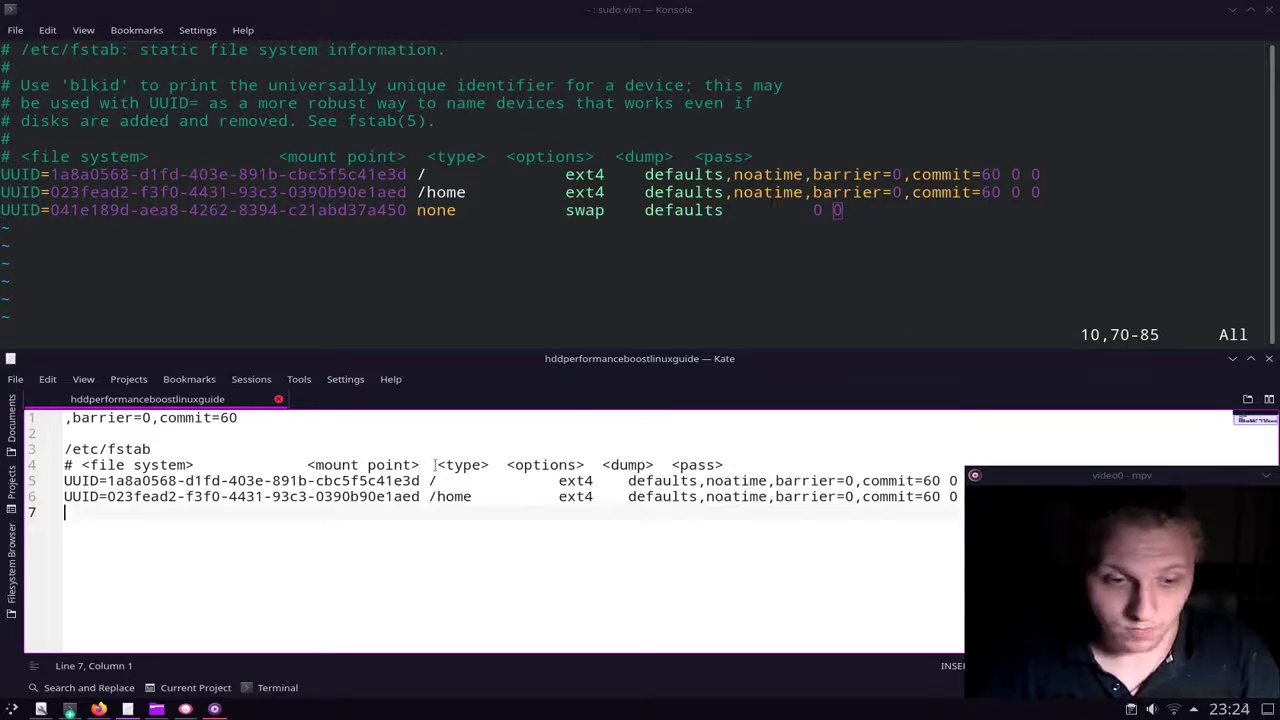
Step: Flip through the home and system drive before/after benchmark screenshots in Gwenview
{"action": "left_click", "coordinate": [192, 709]}
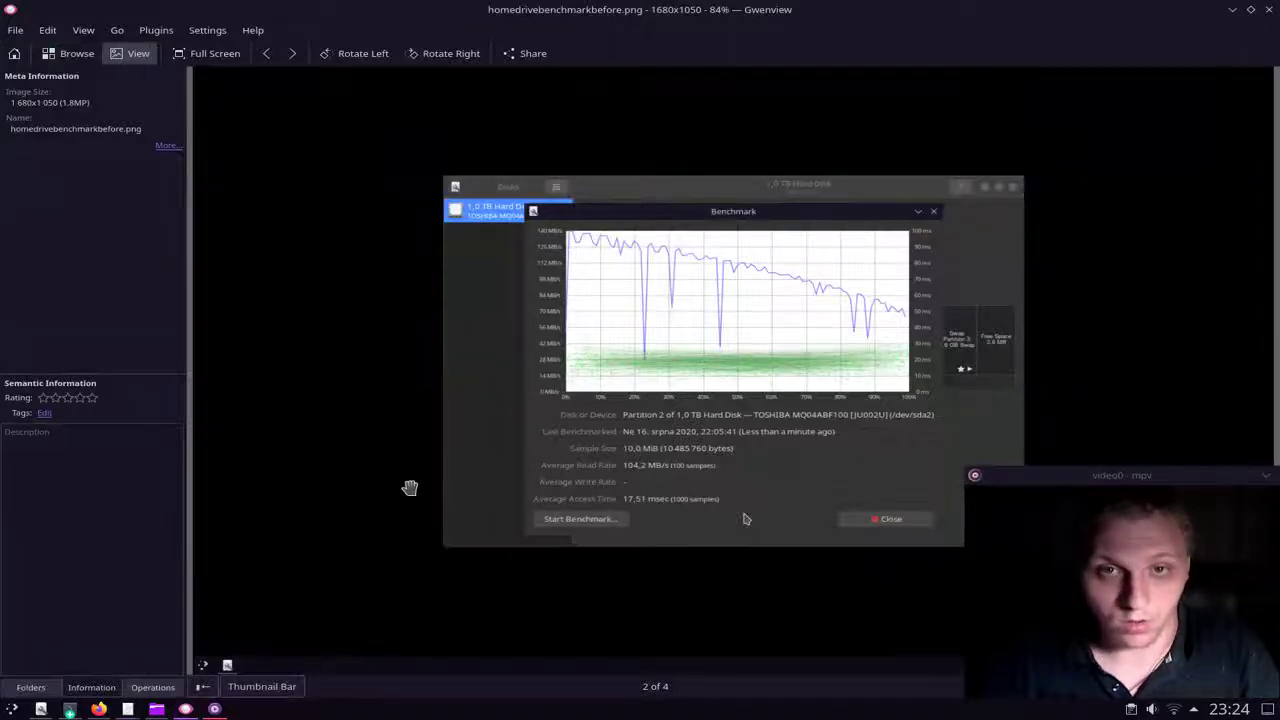
{"action": "key", "text": "Left"}
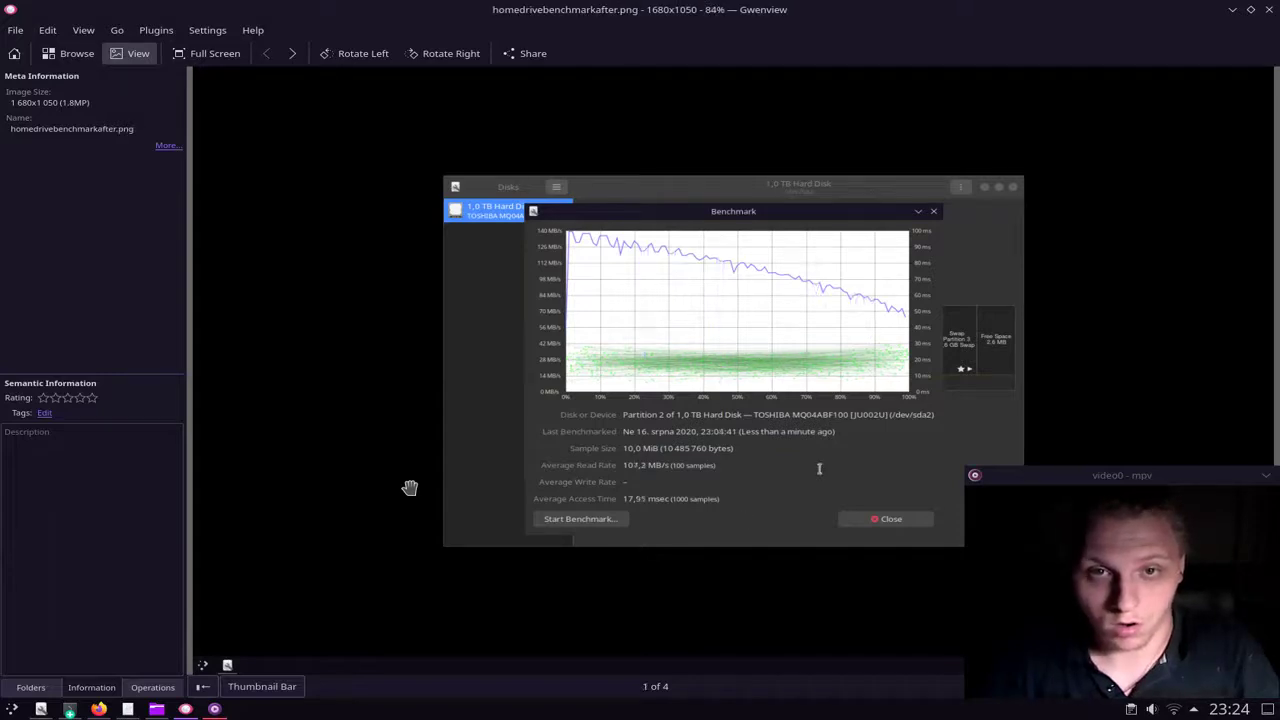
{"action": "key", "text": "Right"}
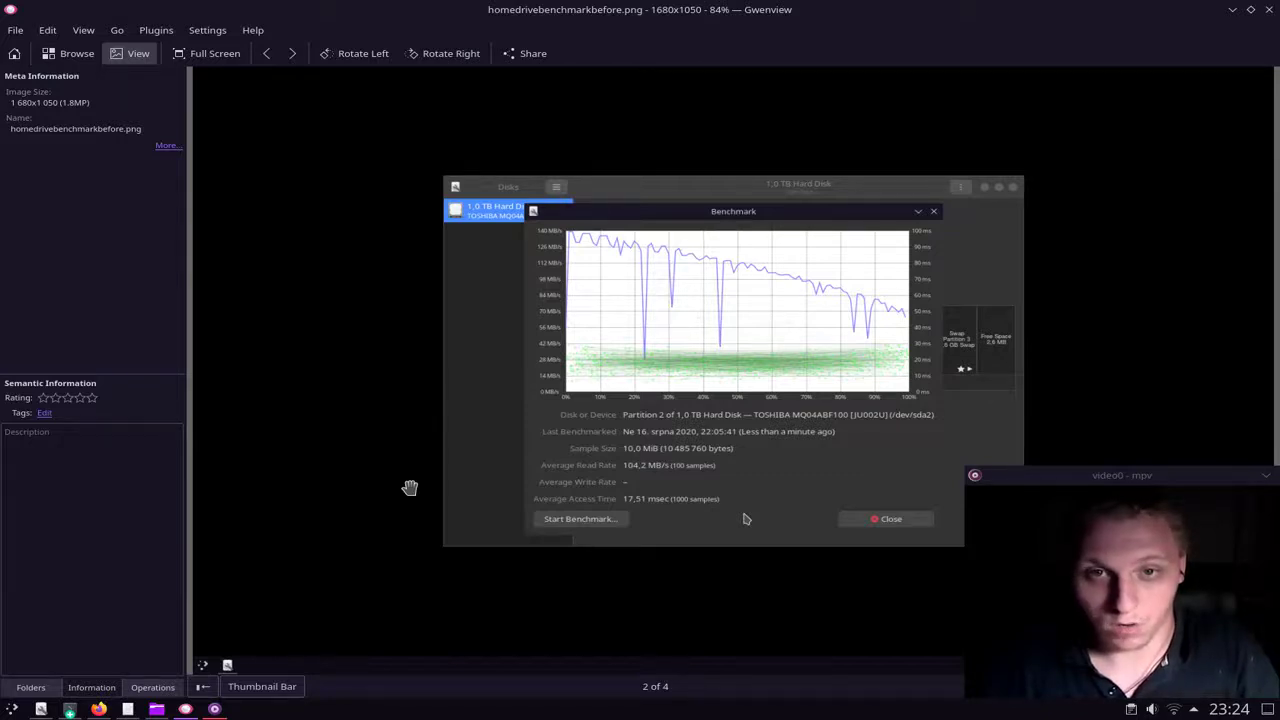
{"action": "key", "text": "Right"}
{"action": "key", "text": "Right"}
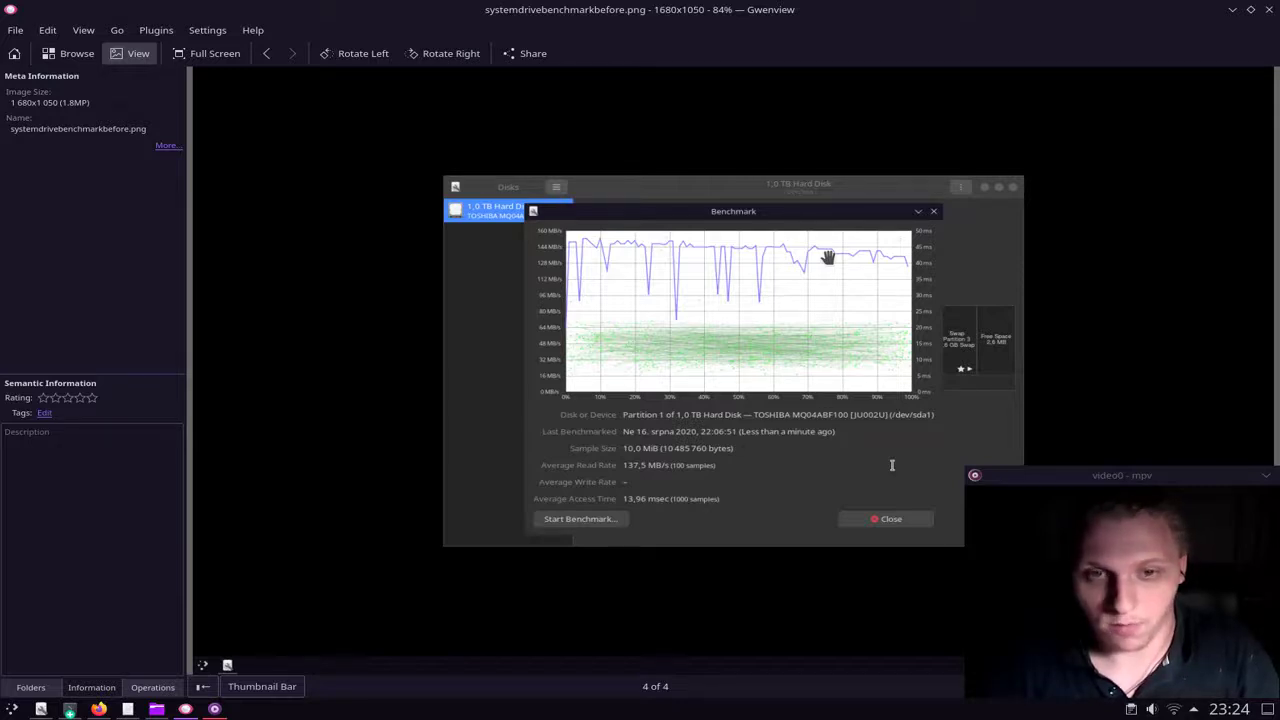
{"action": "key", "text": "Left"}
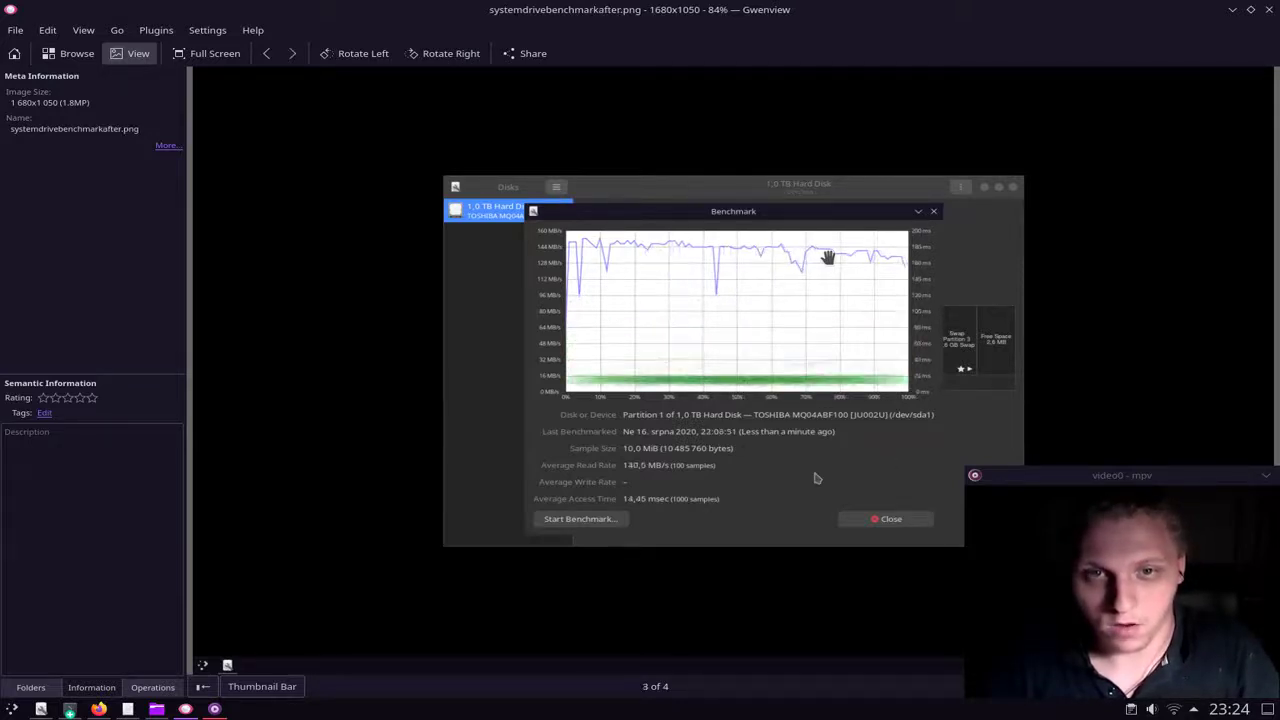
{"action": "key", "text": "Left"}
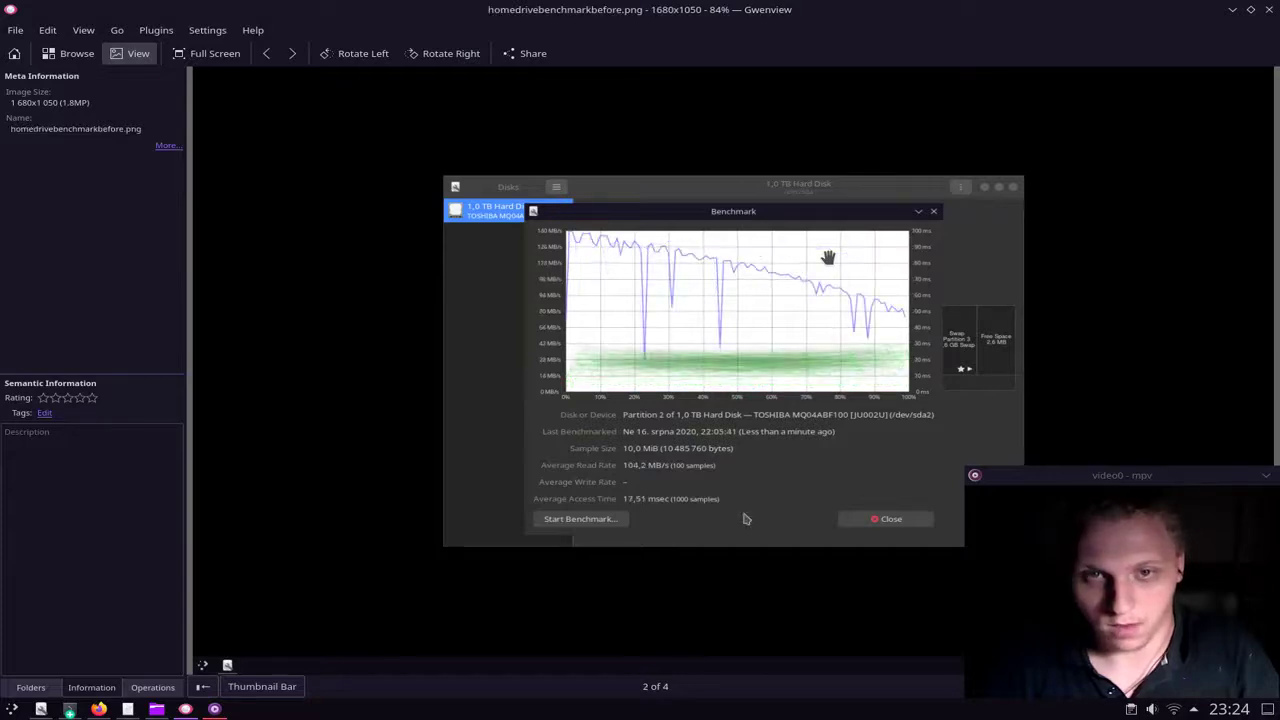
{"action": "key", "text": "Left"}
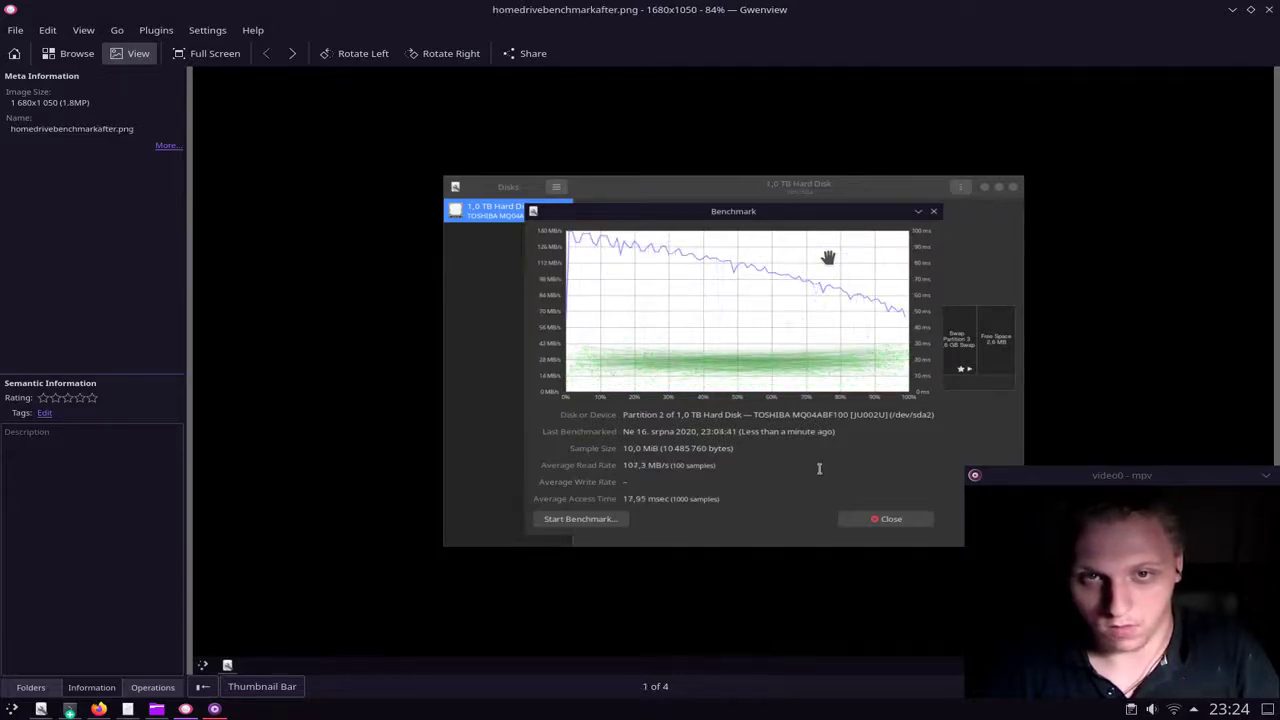
{"action": "key", "text": "Left"}
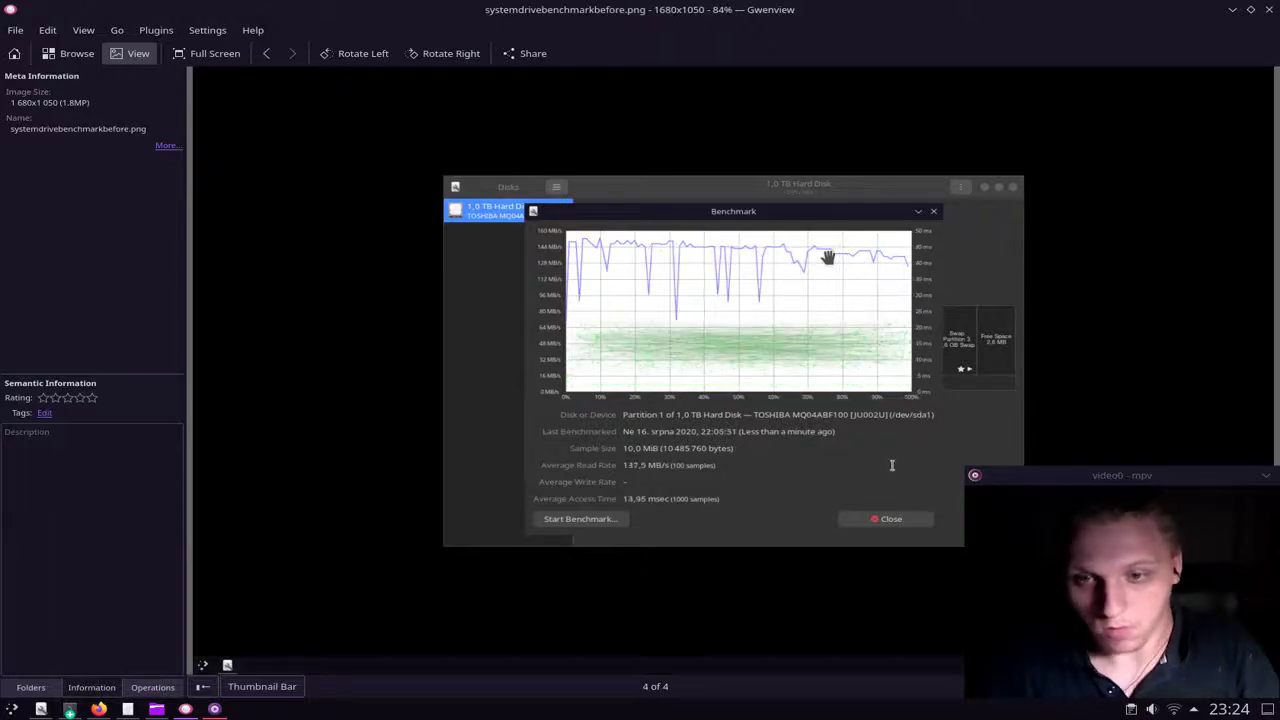
{"action": "key", "text": "Left"}
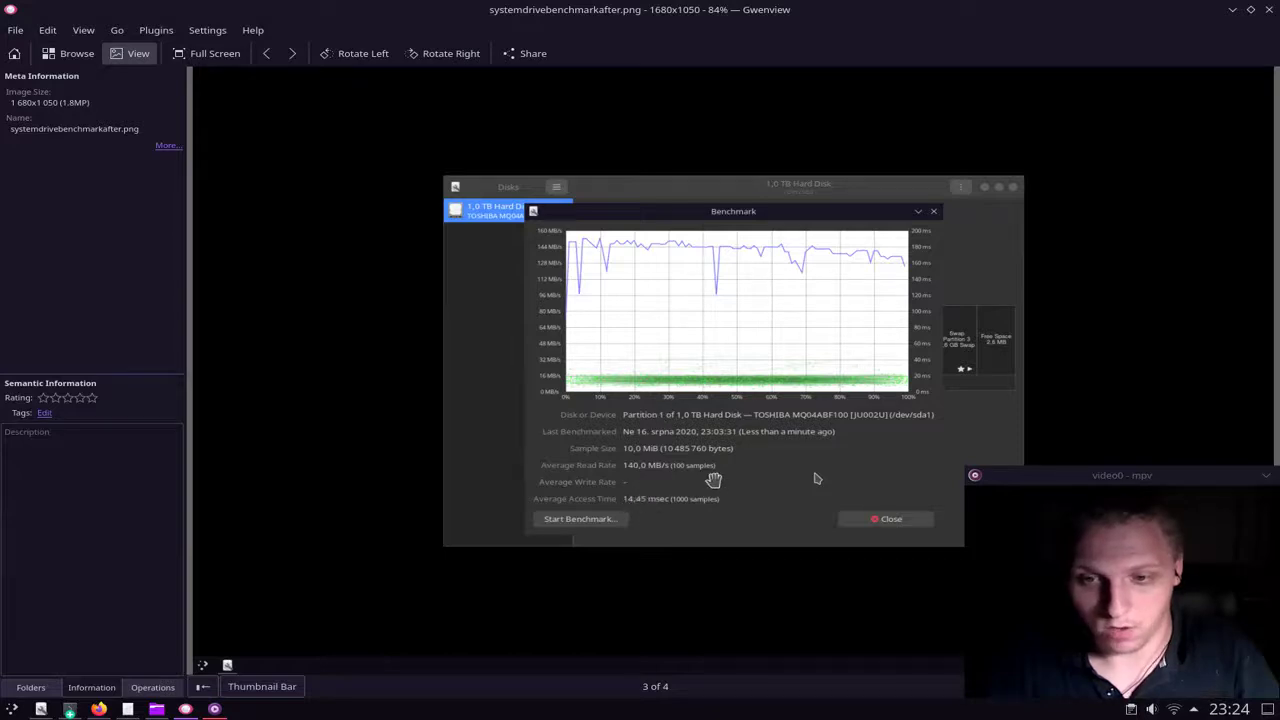
Step: View the system drive's before benchmark, then alternate between the home drive's before and after images
{"action": "scroll", "coordinate": [713, 481], "scroll_direction": "down", "scroll_amount": 1}
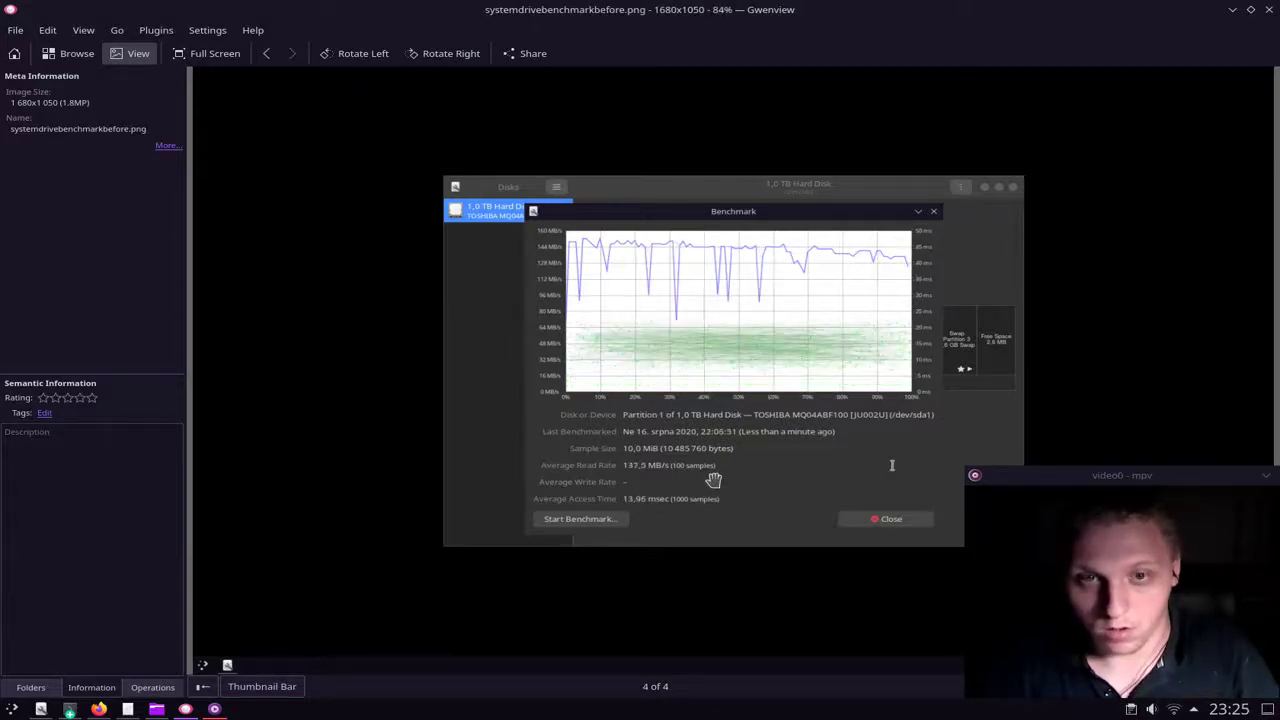
{"action": "scroll", "coordinate": [713, 481], "scroll_direction": "up", "scroll_amount": 1}
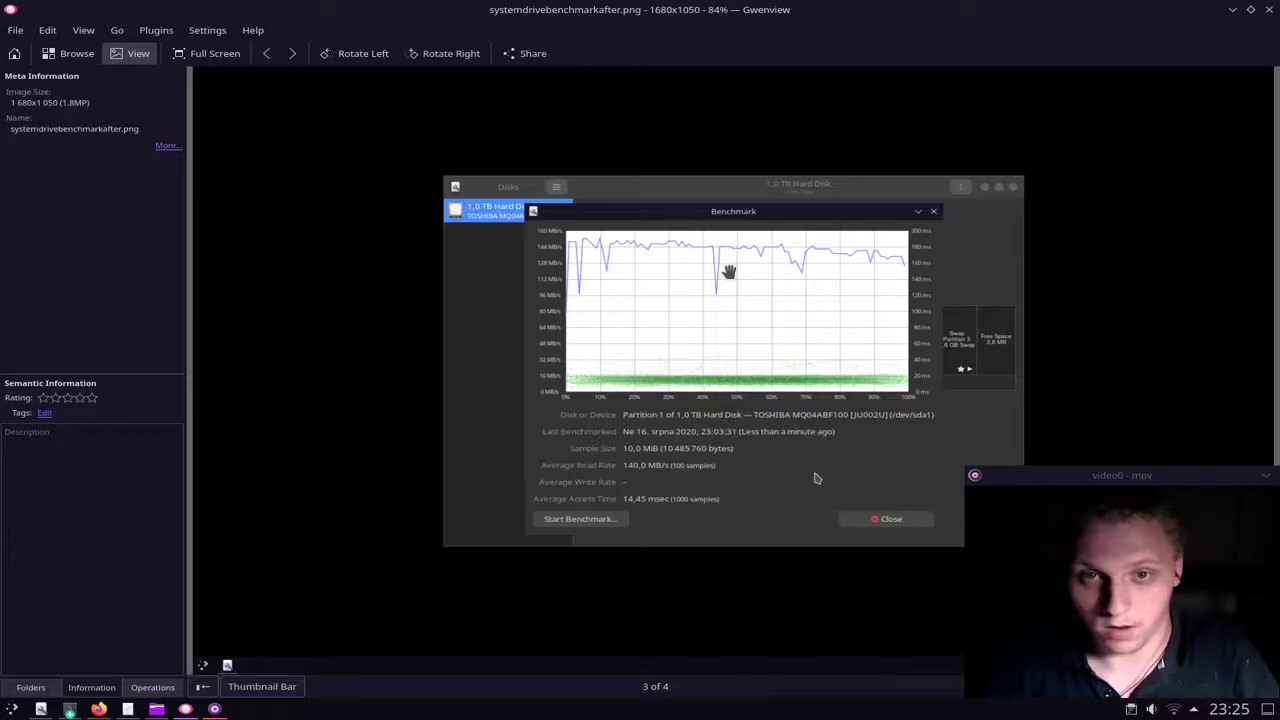
{"action": "key", "text": "Right"}
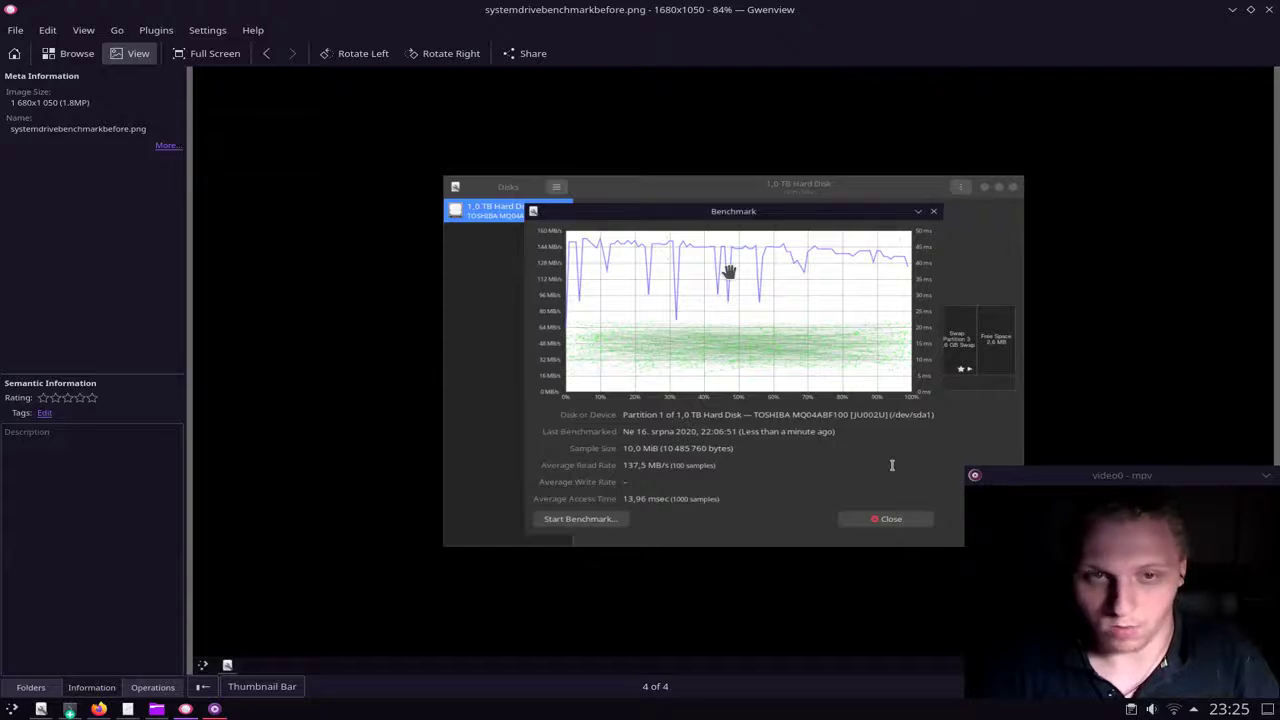
{"action": "key", "text": "Left"}
{"action": "key", "text": "Left"}
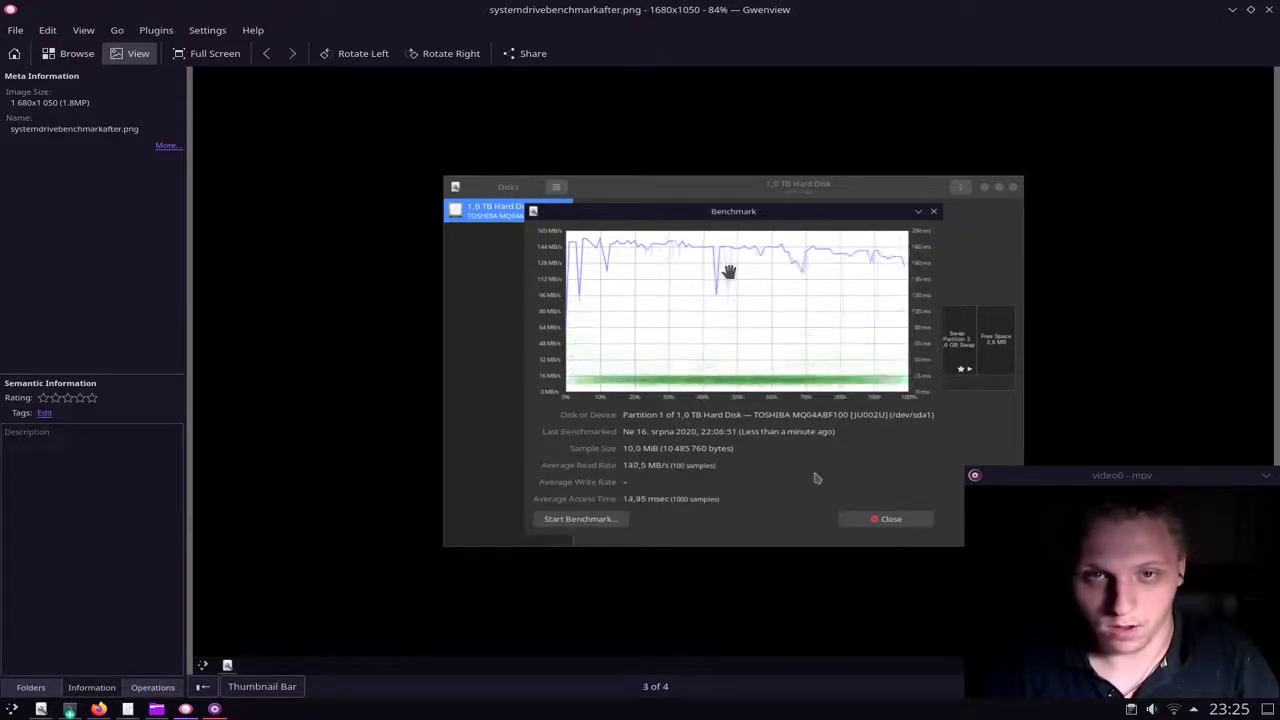
{"action": "key", "text": "Left"}
{"action": "key", "text": "Right"}
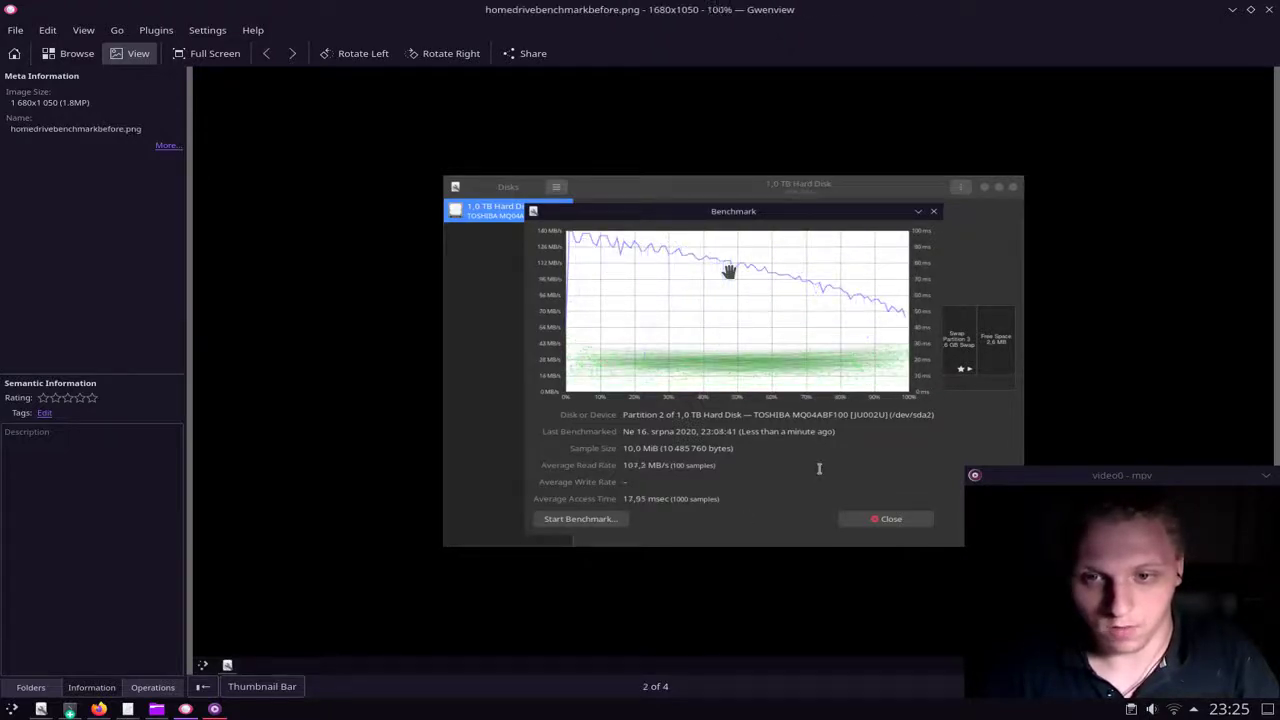
{"action": "key", "text": "Left"}
Step: Compare the home drive's spiky before chart with its smoother after chart, then close Gwenview
{"action": "key", "text": "Right"}
{"action": "key", "text": "Left"}
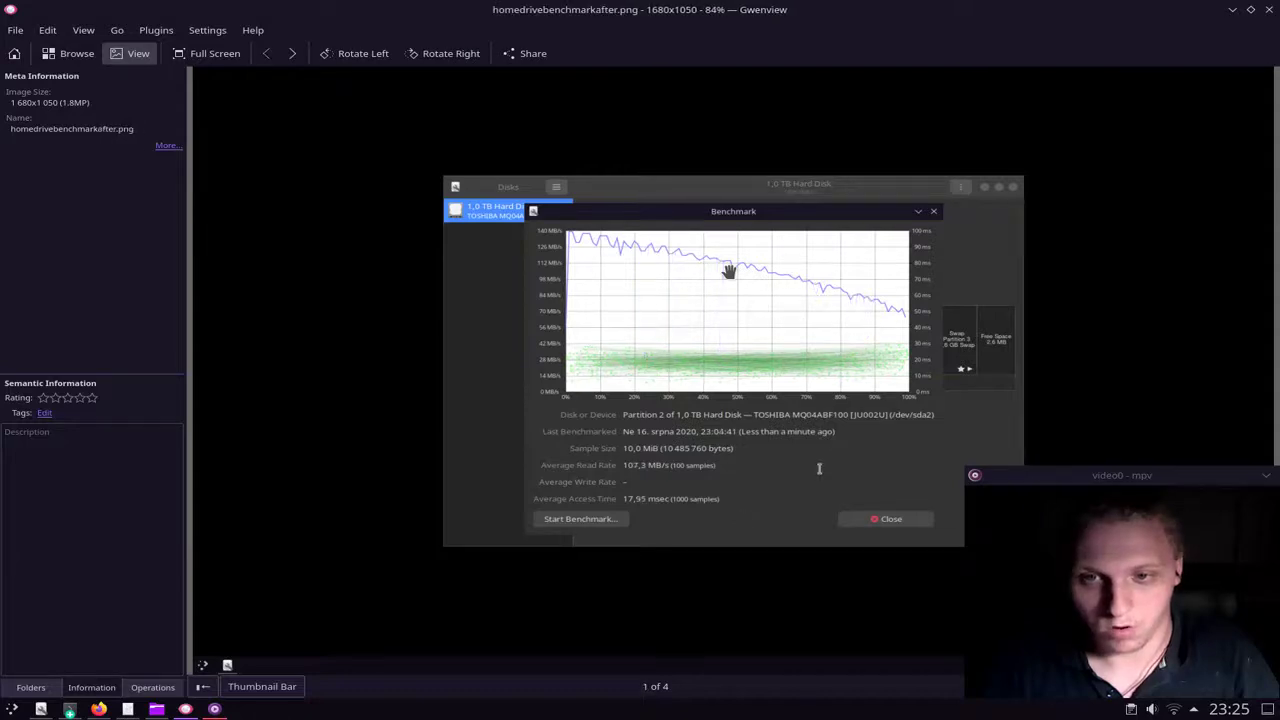
{"action": "key", "text": "Right"}
{"action": "key", "text": "Left"}
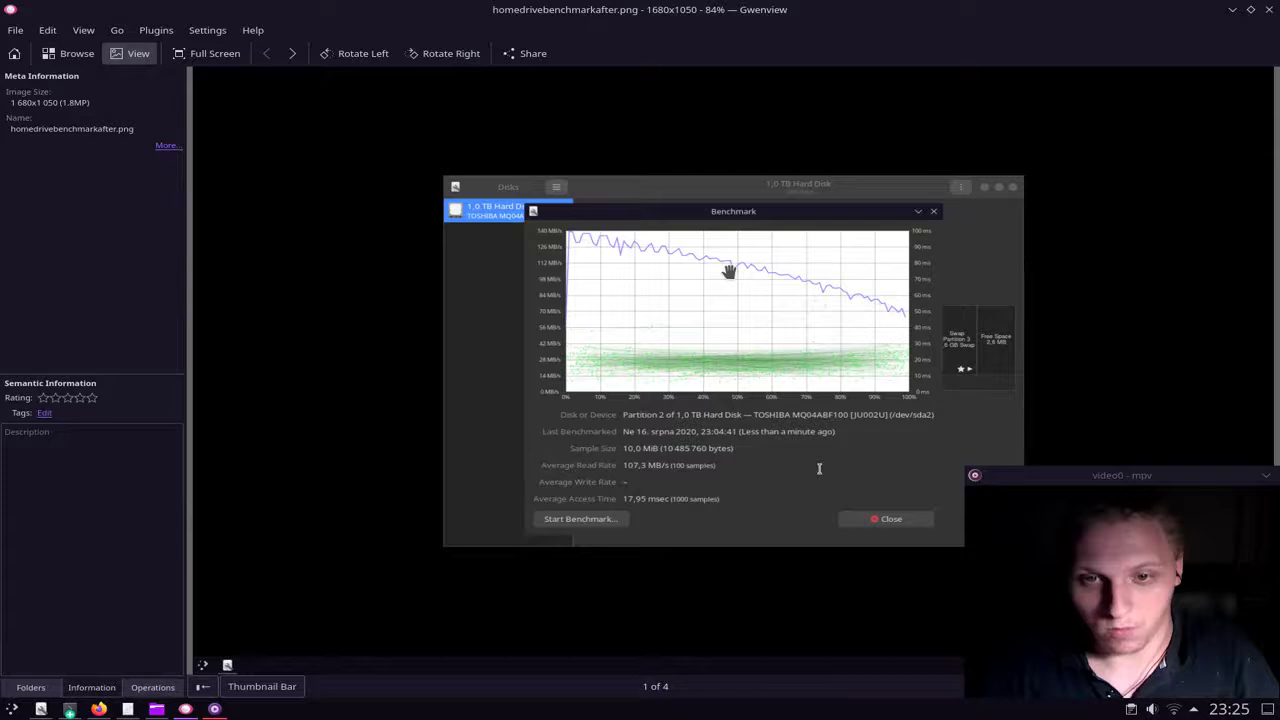
{"action": "key", "text": "Right"}
{"action": "key", "text": "Left"}
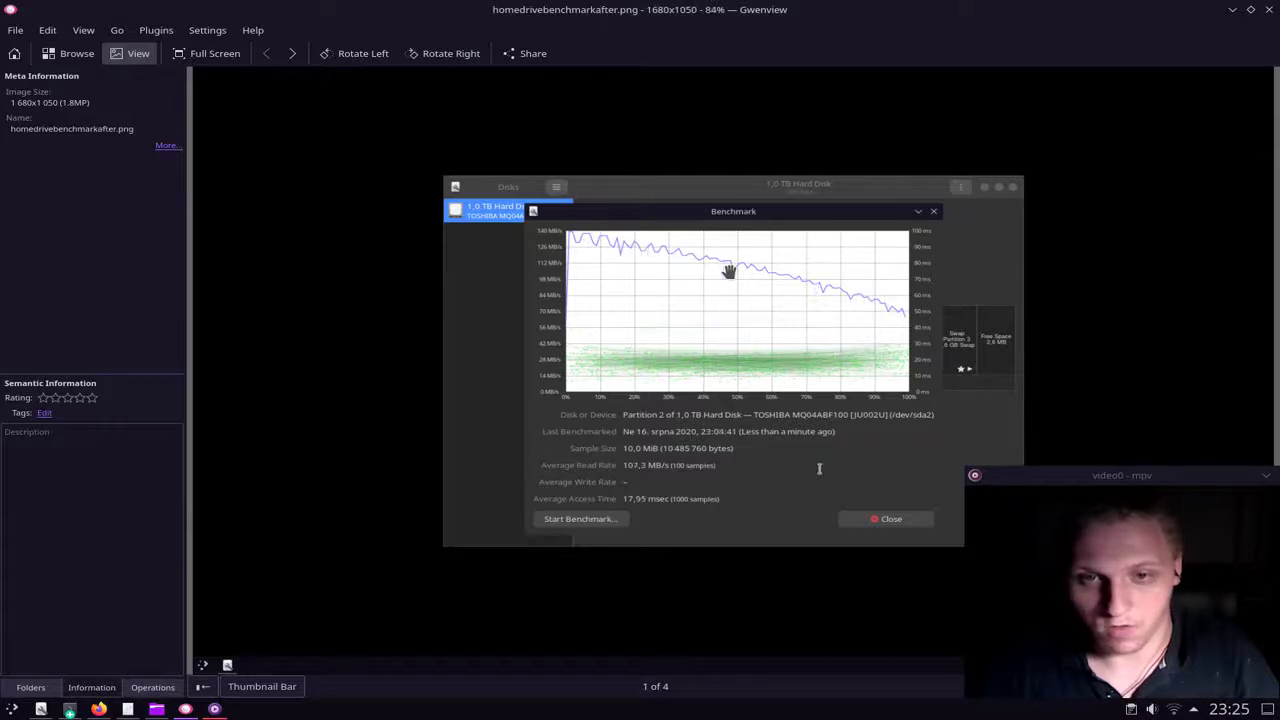
{"action": "key", "text": "Right"}
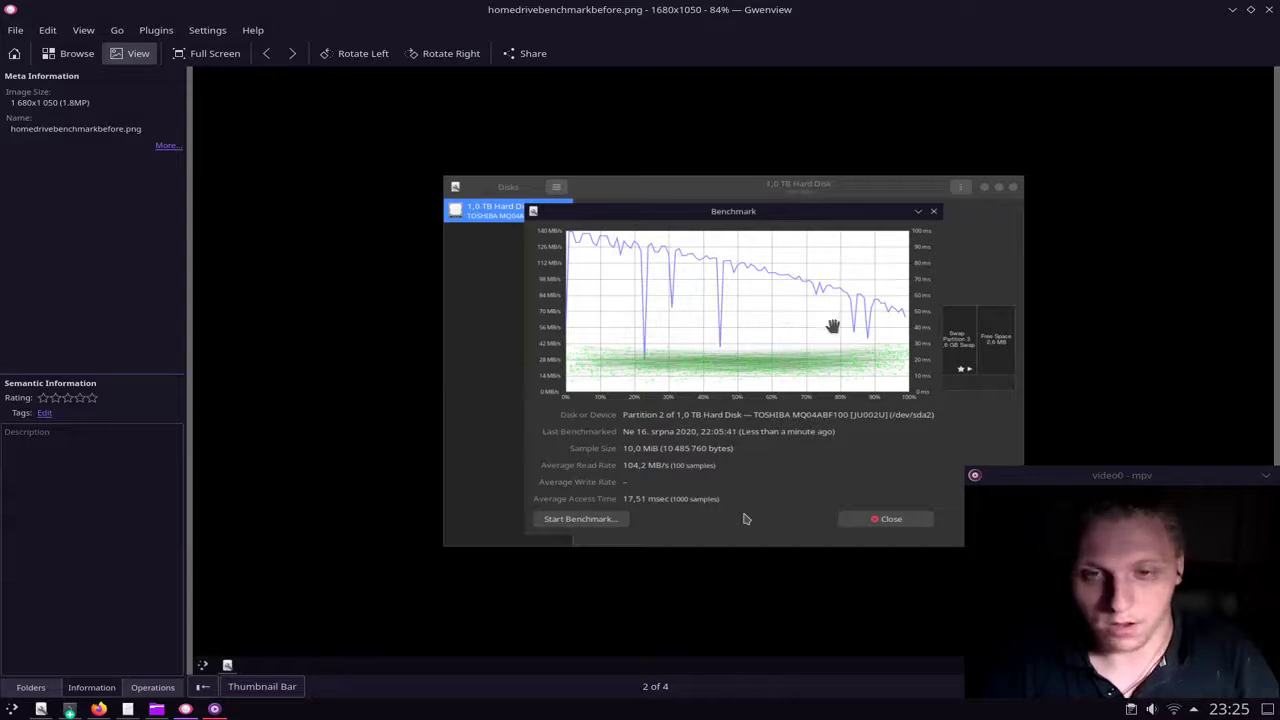
{"action": "key", "text": "Left"}
{"action": "key", "text": "Right"}
{"action": "key", "text": "Left"}
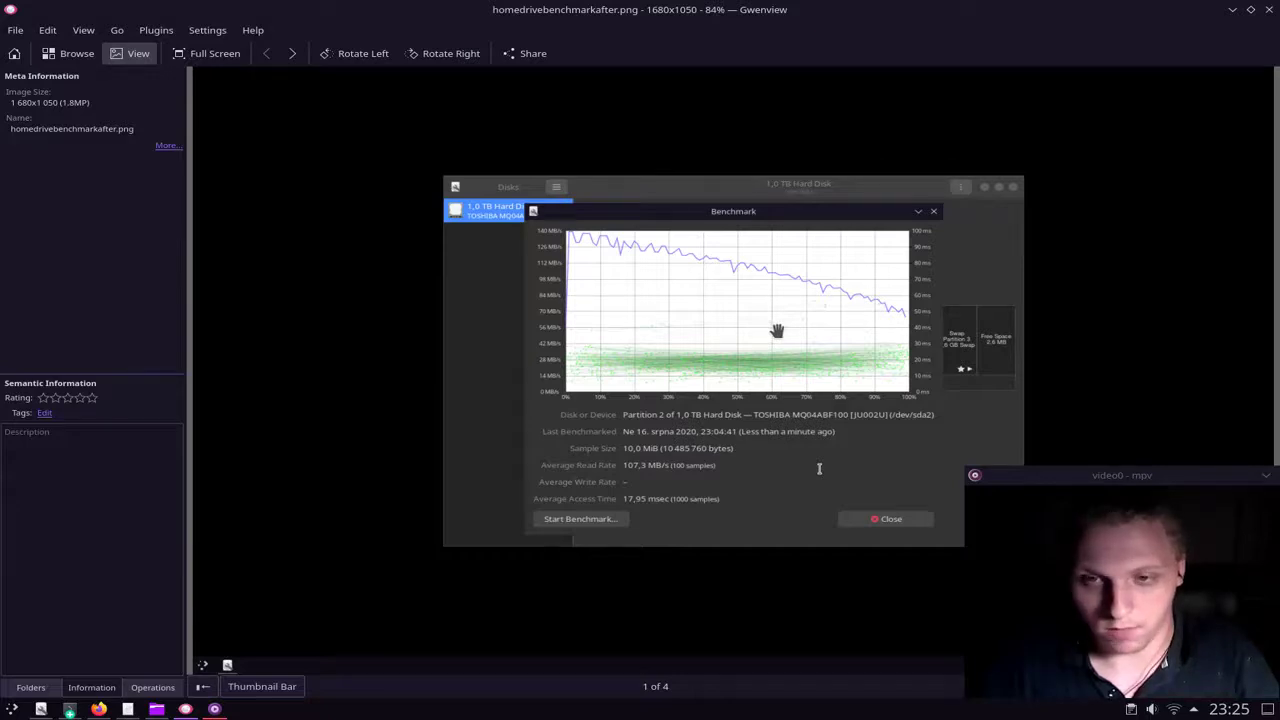
{"action": "left_click", "coordinate": [1268, 10]}
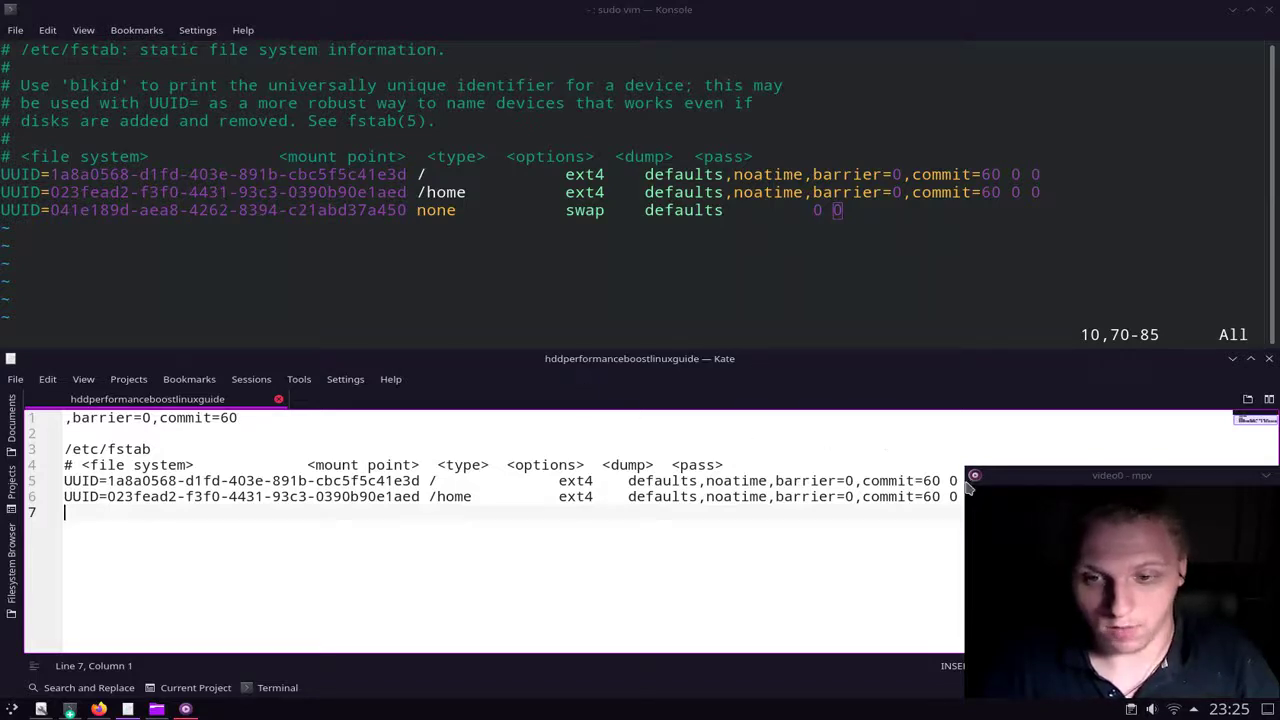
{"action": "left_click_drag", "start_coordinate": [886, 277], "coordinate": [832, 210]}
{"action": "left_click", "coordinate": [842, 192]}
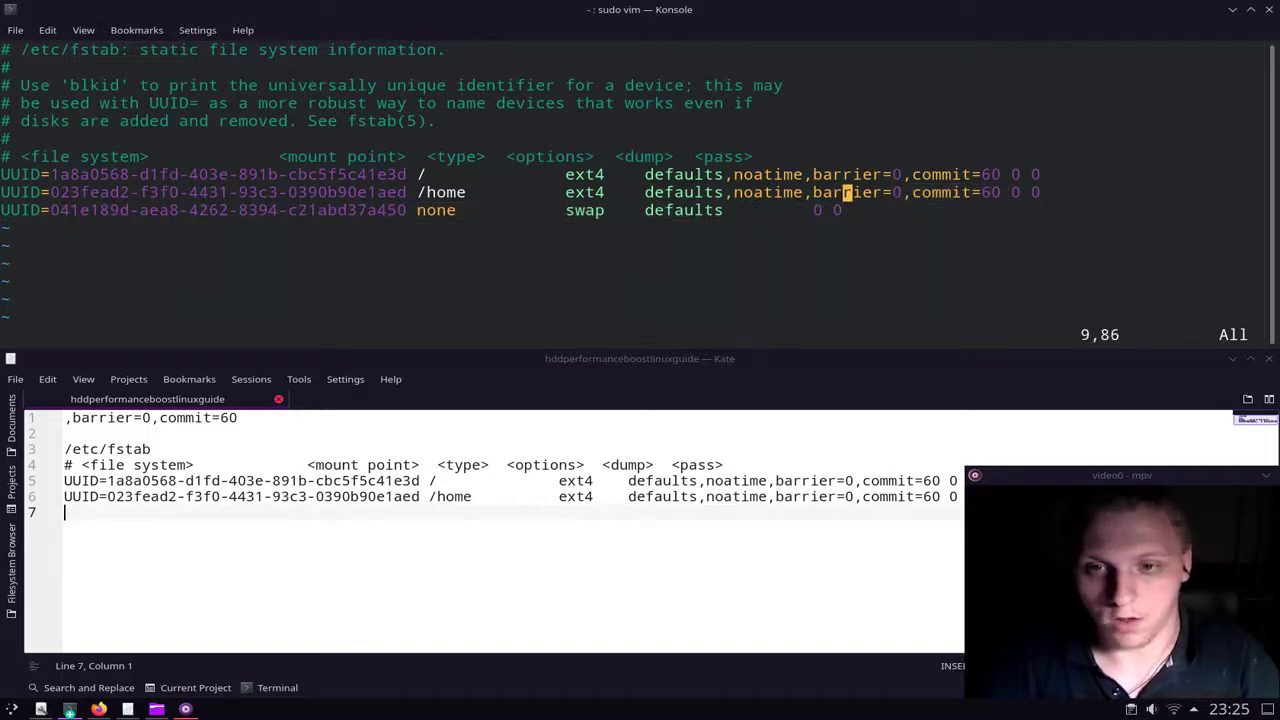
{"action": "key", "text": "l"}
{"action": "key", "text": "l"}
{"action": "key", "text": "l"}
{"action": "key", "text": "l"}
{"action": "key", "text": "l"}
{"action": "key", "text": "l"}
{"action": "key", "text": "l"}
{"action": "key", "text": "l"}
{"action": "key", "text": "l"}
{"action": "key", "text": "l"}
{"action": "key", "text": "l"}
{"action": "key", "text": "l"}
{"action": "key", "text": "l"}
{"action": "key", "text": "l"}
{"action": "key", "text": "l"}
{"action": "key", "text": "l"}
{"action": "key", "text": "l"}
{"action": "key", "text": "l"}
{"action": "key", "text": "l"}
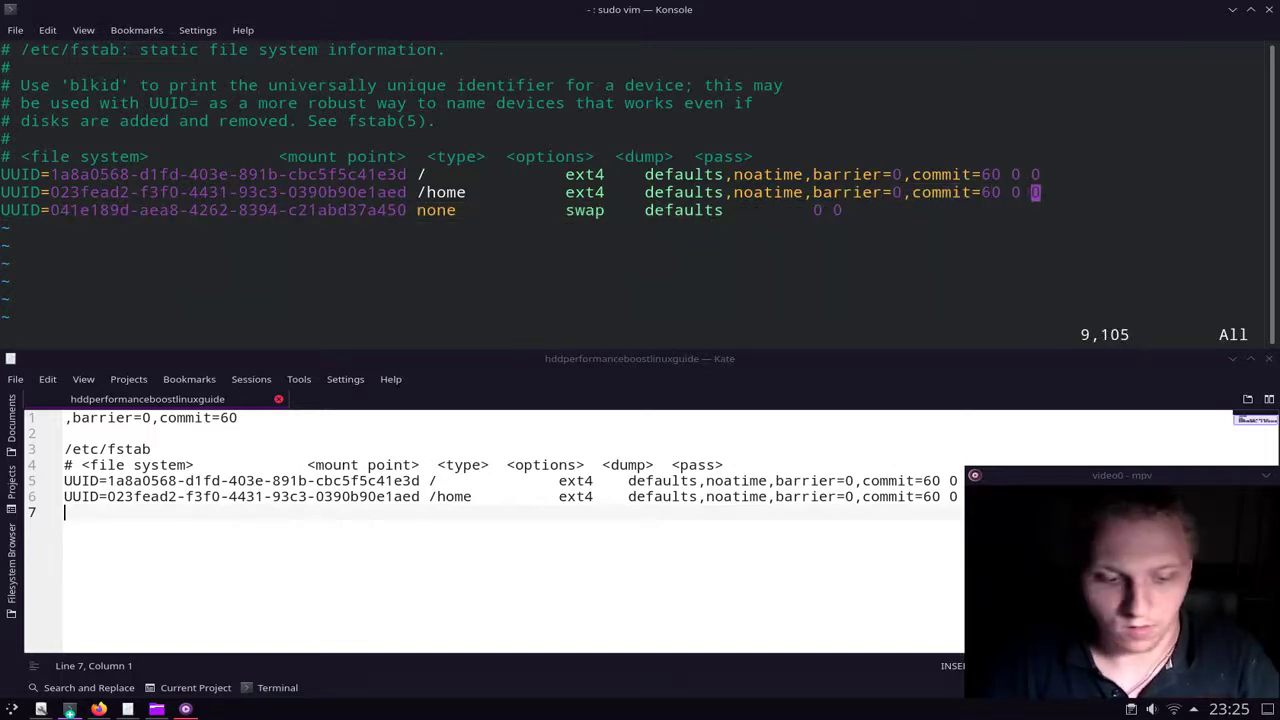
{"action": "key", "text": "v"}
{"action": "key", "text": "l"}
{"action": "key", "text": "Escape"}
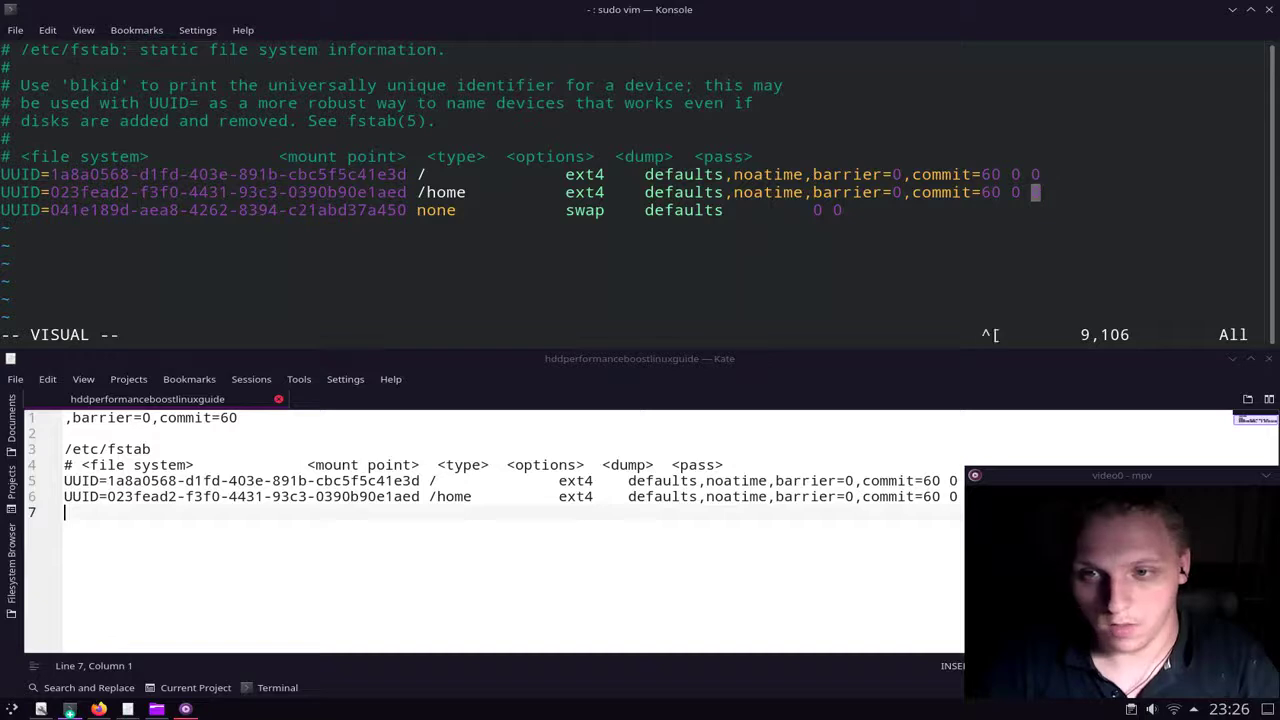
{"action": "key", "text": "k"}
{"action": "key", "text": "v"}
{"action": "key", "text": "l"}
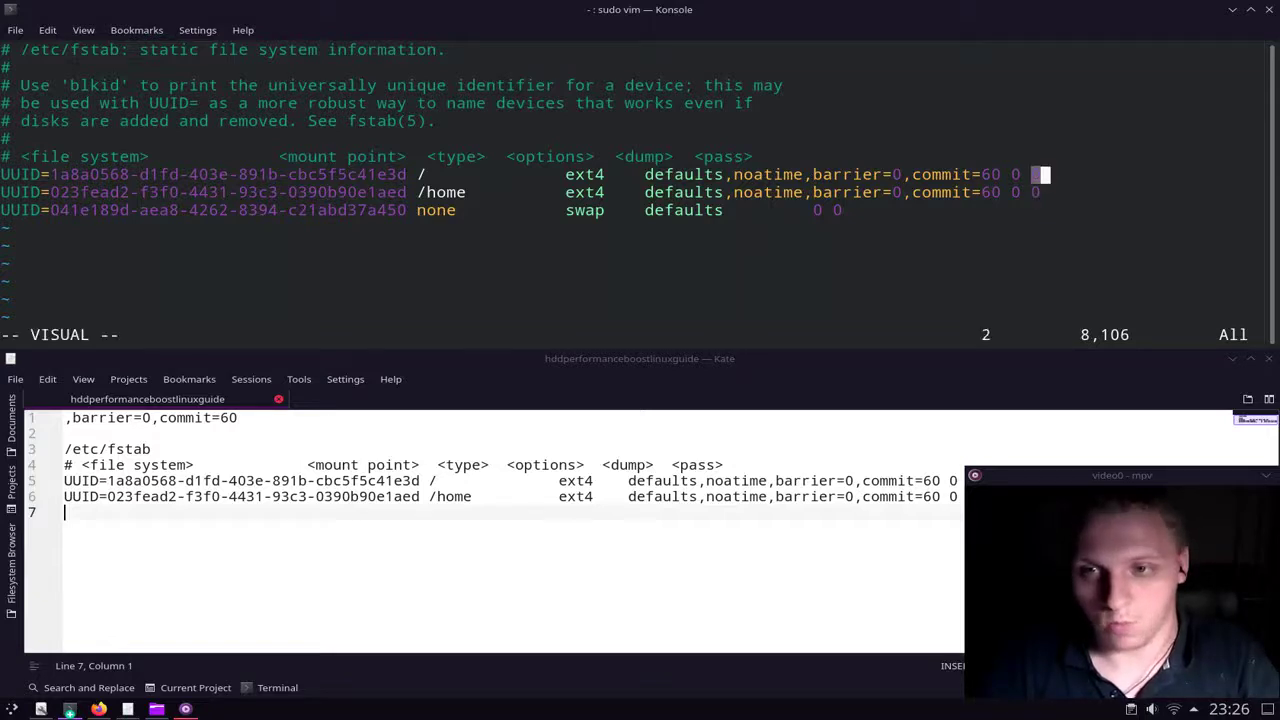
{"action": "key", "text": "Escape"}
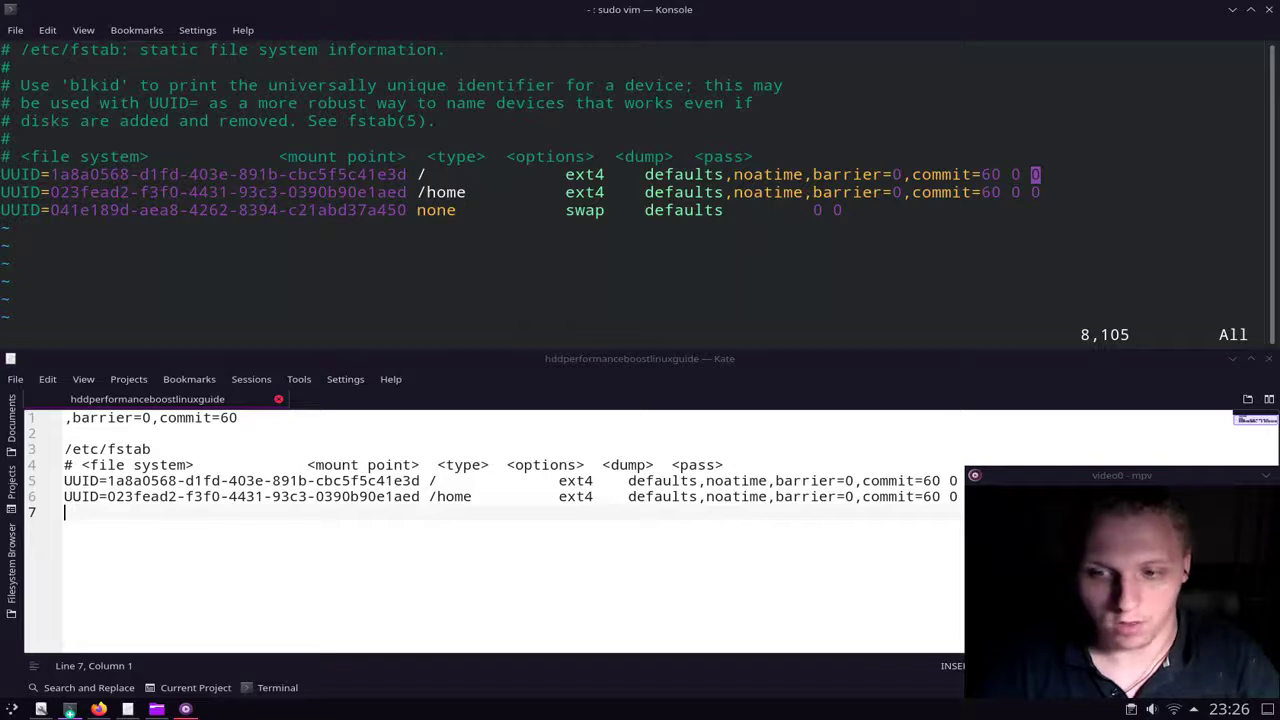
{"action": "key", "text": "h"}
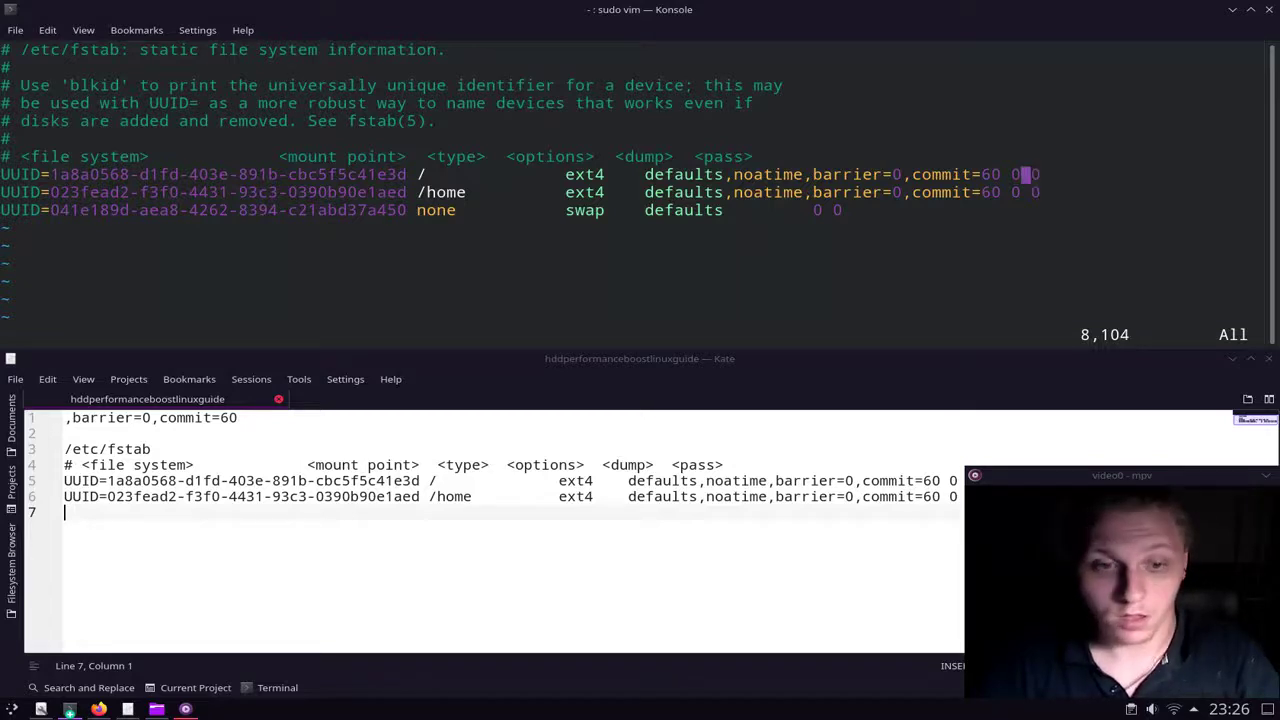
{"action": "key", "text": "h"}
{"action": "key", "text": "h"}
{"action": "key", "text": "h"}
{"action": "key", "text": "h"}
{"action": "key", "text": "h"}
{"action": "key", "text": "h"}
{"action": "key", "text": "h"}
{"action": "key", "text": "h"}
{"action": "key", "text": "h"}
{"action": "key", "text": "h"}
{"action": "key", "text": "h"}
{"action": "key", "text": "h"}
{"action": "key", "text": "h"}
{"action": "key", "text": "h"}
{"action": "key", "text": "h"}
{"action": "key", "text": "h"}
{"action": "key", "text": "h"}
{"action": "key", "text": "h"}
{"action": "key", "text": "h"}
{"action": "key", "text": "h"}
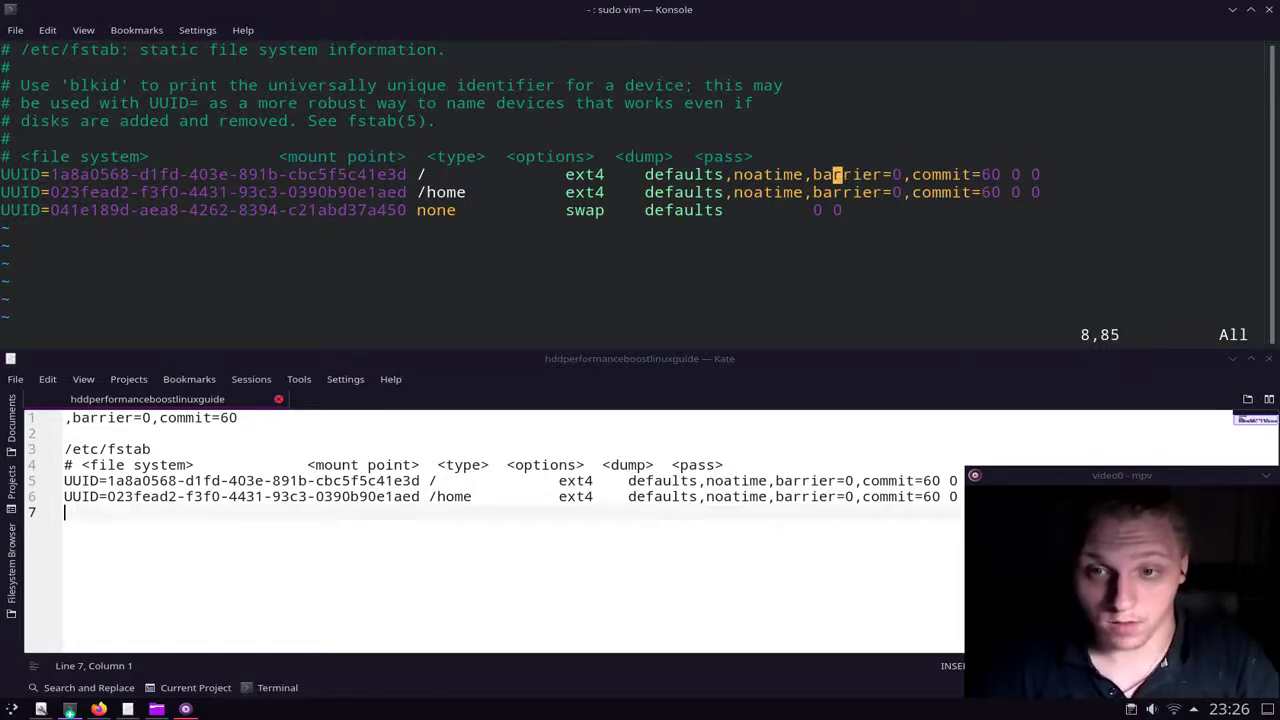
{"action": "key", "text": "v"}
{"action": "key", "text": "l"}
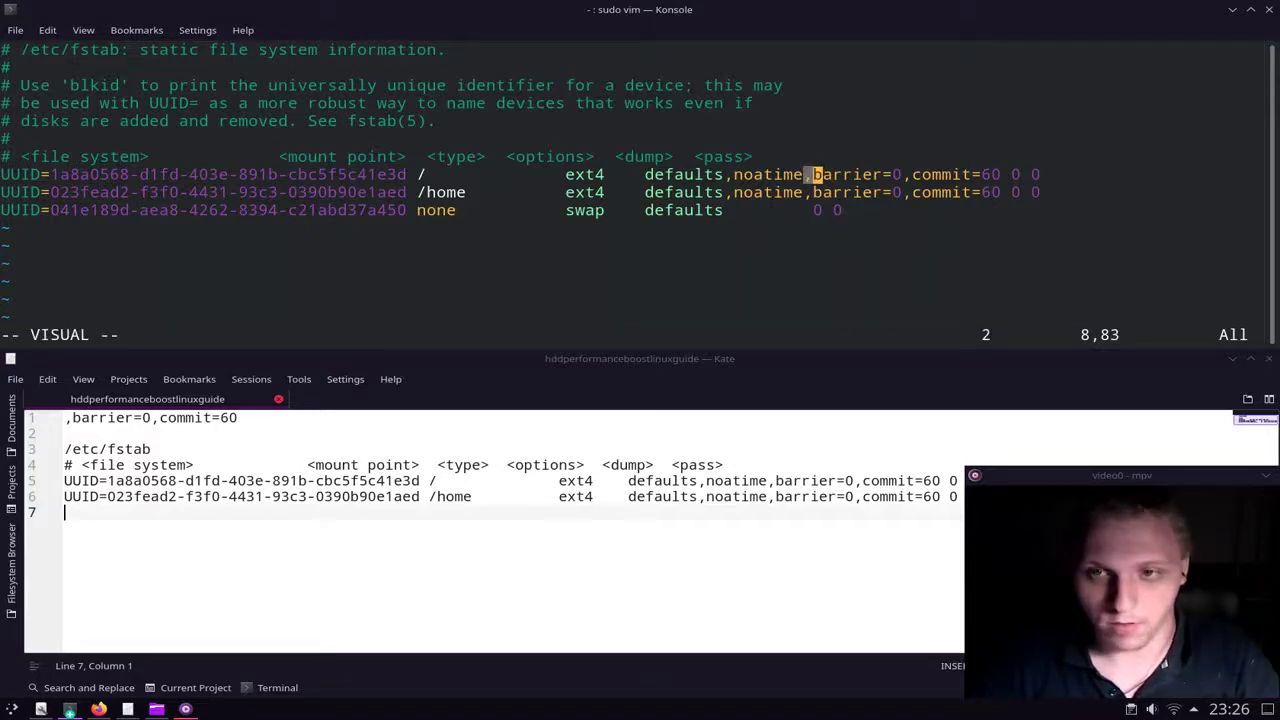
{"action": "key", "text": "l"}
{"action": "key", "text": "l"}
{"action": "key", "text": "l"}
{"action": "key", "text": "l"}
{"action": "key", "text": "l"}
{"action": "key", "text": "l"}
{"action": "key", "text": "l"}
{"action": "key", "text": "l"}
{"action": "key", "text": "l"}
{"action": "key", "text": "l"}
{"action": "key", "text": "l"}
{"action": "key", "text": "l"}
{"action": "key", "text": "l"}
{"action": "key", "text": "l"}
{"action": "key", "text": "l"}
{"action": "key", "text": "l"}
{"action": "key", "text": "l"}
{"action": "key", "text": "l"}
{"action": "key", "text": "l"}
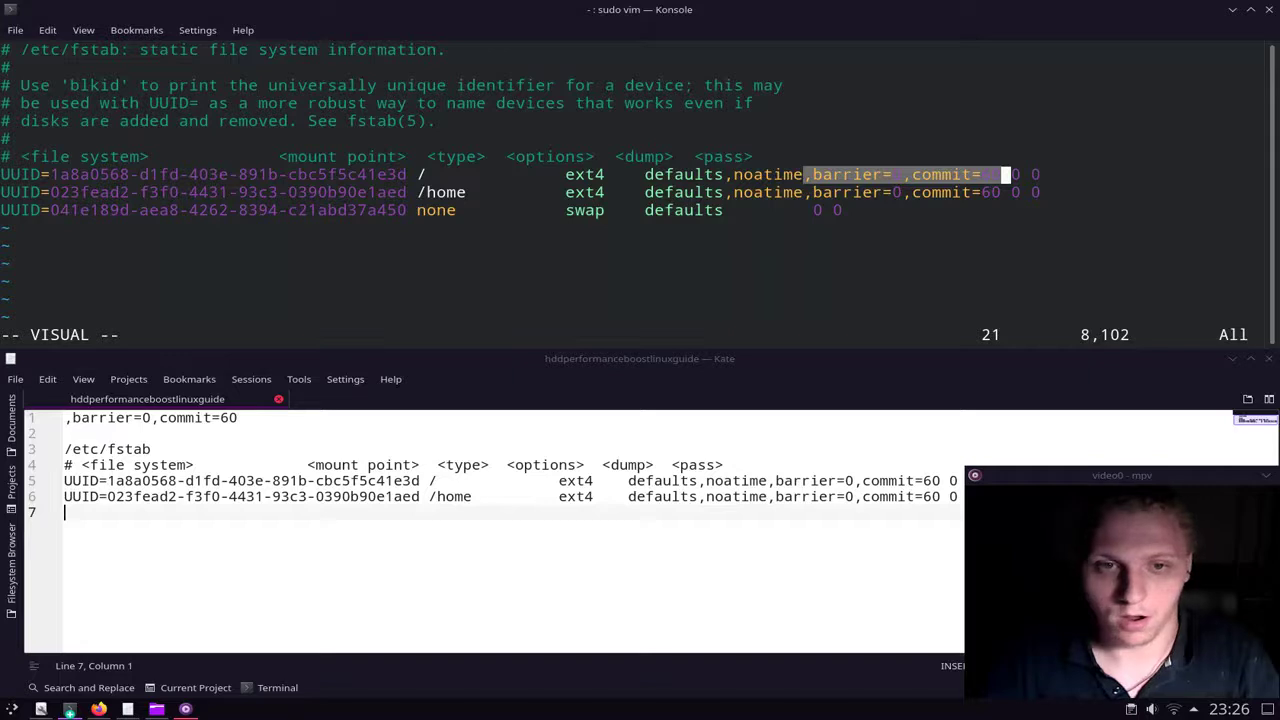
{"action": "key", "text": "Escape"}
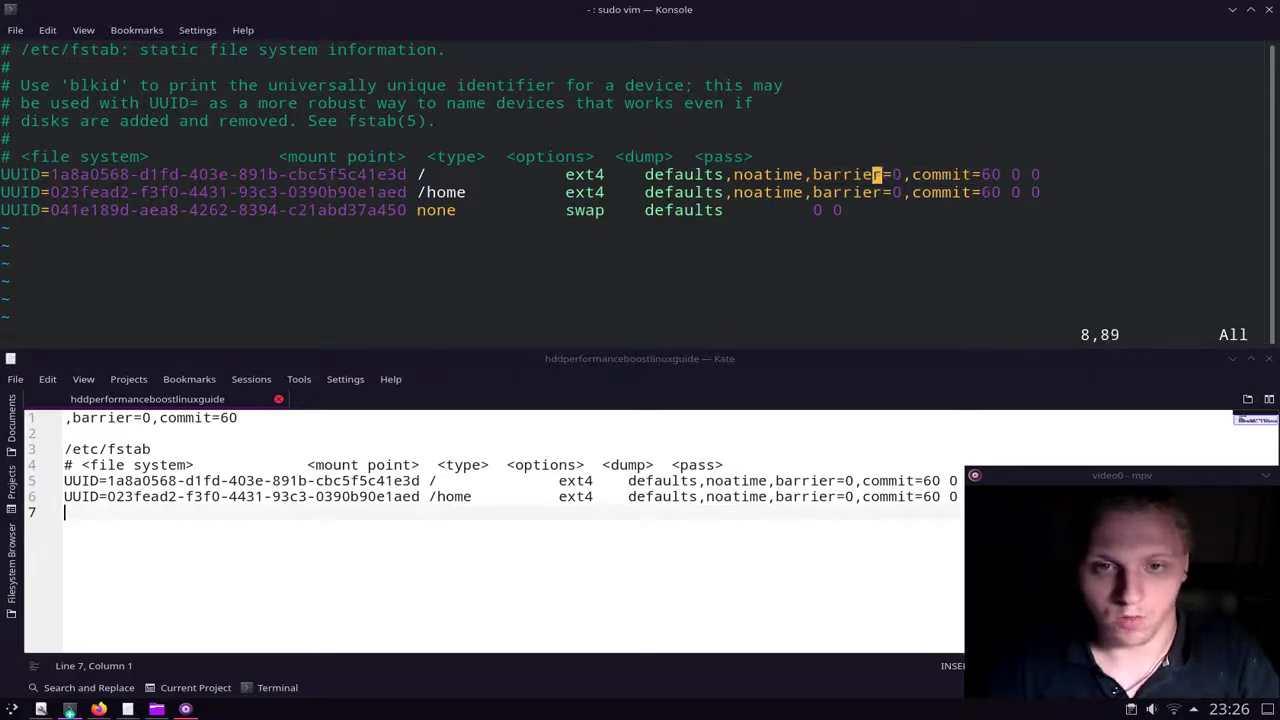
{"action": "key", "text": "h"}
{"action": "key", "text": "h"}
{"action": "key", "text": "h"}
{"action": "key", "text": "h"}
{"action": "key", "text": "h"}
{"action": "key", "text": "h"}
{"action": "key", "text": "h"}
{"action": "key", "text": "h"}
{"action": "key", "text": "h"}
{"action": "key", "text": "h"}
{"action": "key", "text": "h"}
{"action": "key", "text": "h"}
{"action": "key", "text": "h"}
{"action": "key", "text": "h"}
{"action": "key", "text": "h"}
{"action": "key", "text": "h"}
{"action": "key", "text": "h"}
{"action": "key", "text": "h"}
{"action": "key", "text": "h"}
{"action": "key", "text": "h"}
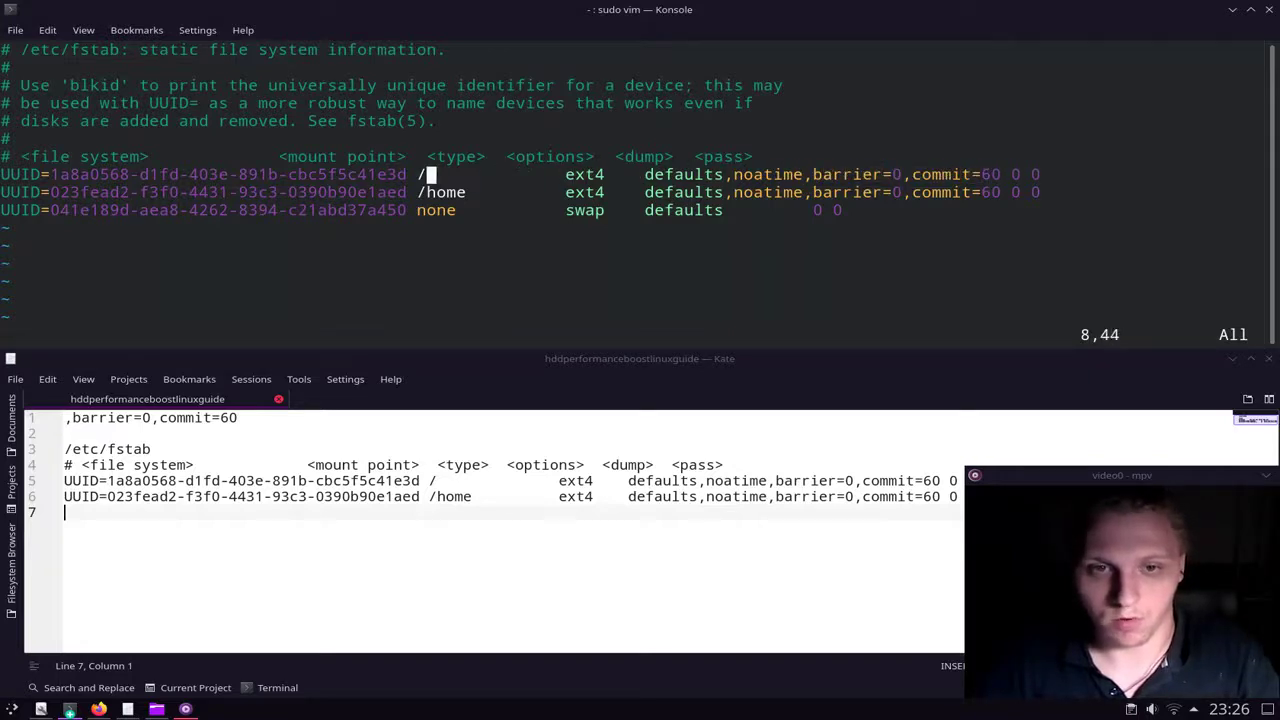
{"action": "key", "text": "v"}
{"action": "key", "text": "h"}
{"action": "key", "text": "l"}
{"action": "key", "text": "Escape"}
{"action": "key", "text": "j"}
{"action": "key", "text": "h"}
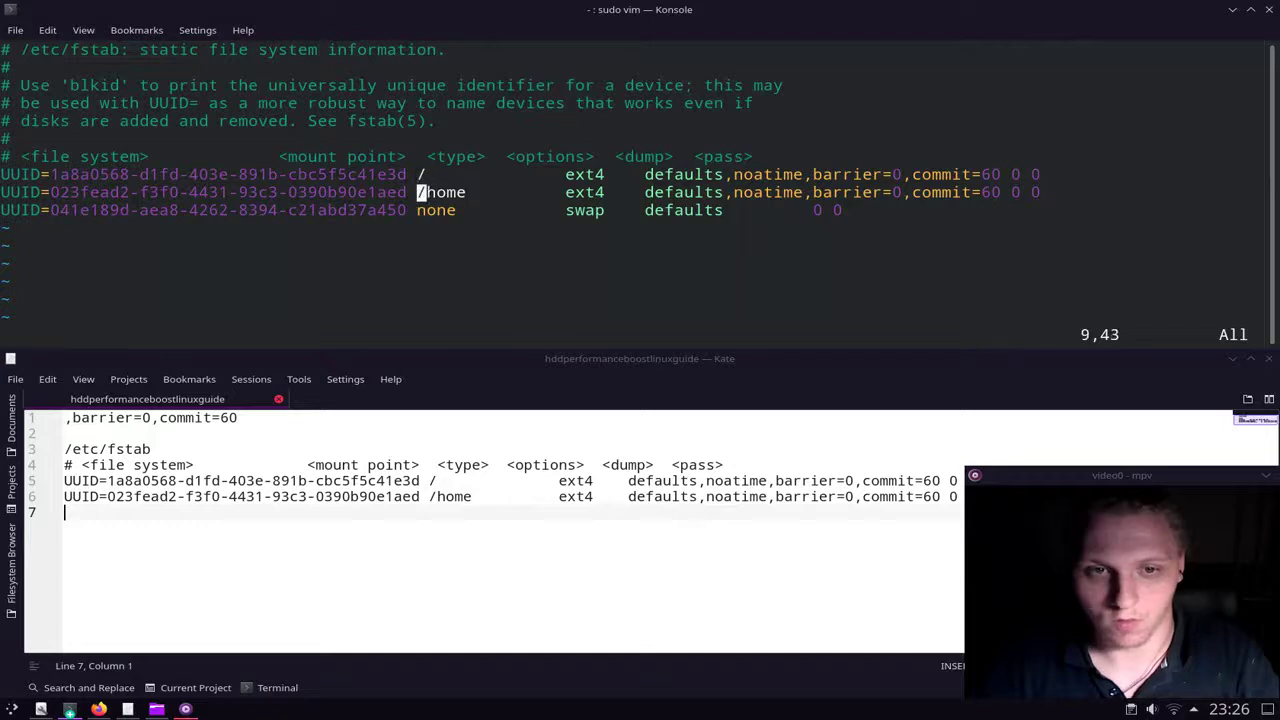
{"action": "key", "text": "v"}
{"action": "key", "text": "l"}
{"action": "key", "text": "l"}
{"action": "key", "text": "l"}
{"action": "key", "text": "l"}
{"action": "key", "text": "l"}
{"action": "key", "text": "Escape"}
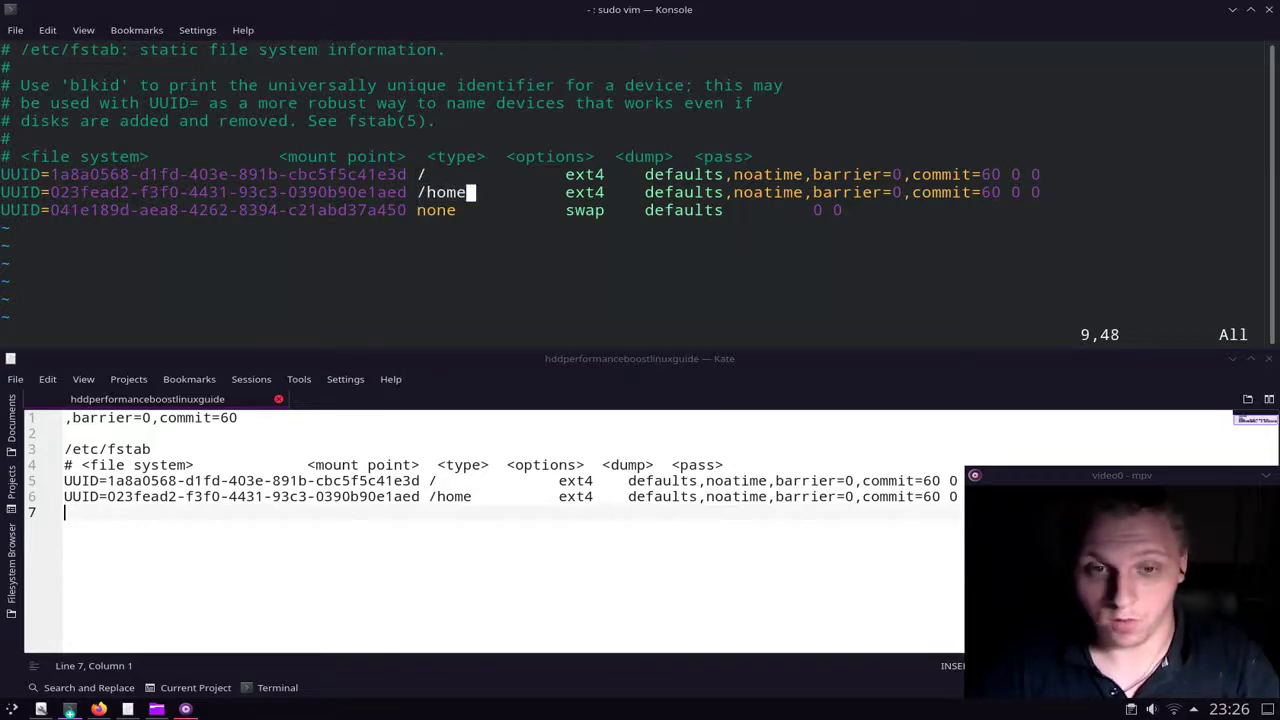
{"action": "key", "text": "k"}
{"action": "key", "text": "h"}
{"action": "key", "text": "h"}
{"action": "key", "text": "h"}
{"action": "key", "text": "h"}
{"action": "key", "text": "h"}
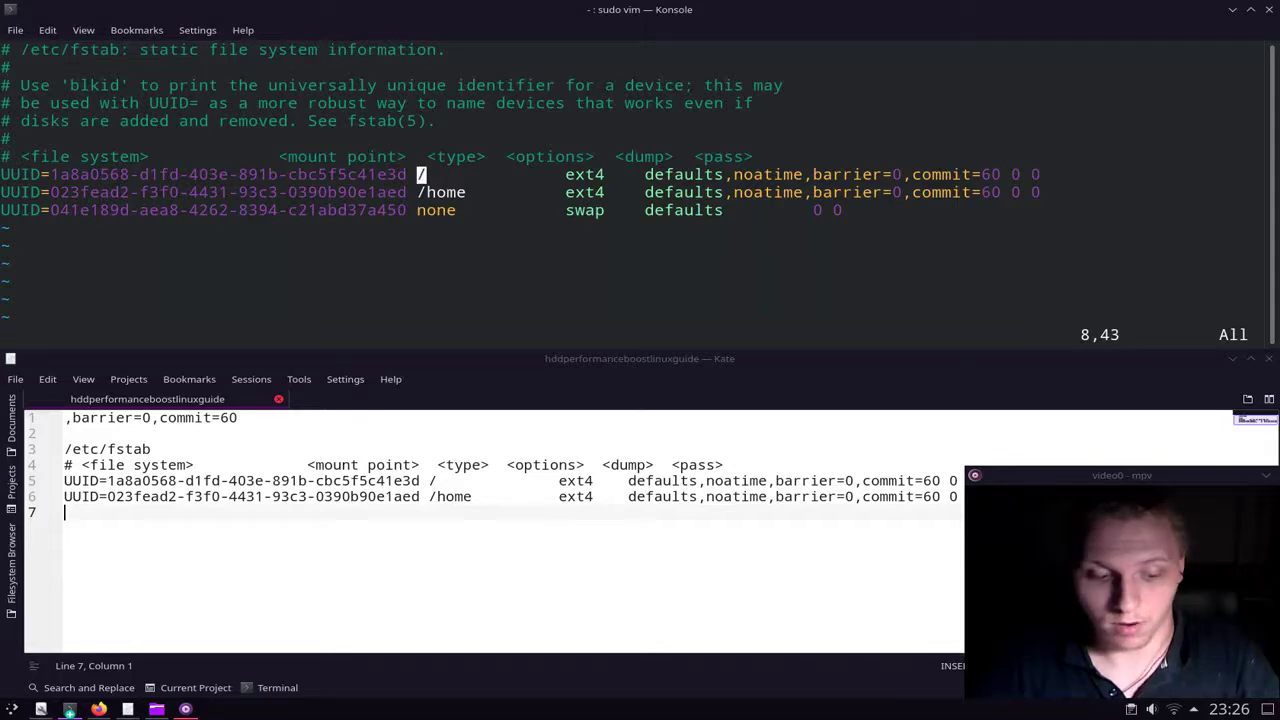
{"action": "key", "text": "v"}
{"action": "key", "text": "l"}
{"action": "key", "text": "Escape"}
{"action": "key", "text": "l"}
{"action": "key", "text": "l"}
{"action": "key", "text": "l"}
{"action": "key", "text": "l"}
{"action": "key", "text": "l"}
{"action": "key", "text": "l"}
{"action": "key", "text": "l"}
{"action": "key", "text": "l"}
{"action": "key", "text": "l"}
{"action": "key", "text": "l"}
{"action": "key", "text": "l"}
{"action": "key", "text": "l"}
{"action": "key", "text": "l"}
{"action": "key", "text": "l"}
{"action": "key", "text": "l"}
{"action": "key", "text": "l"}
{"action": "key", "text": "l"}
{"action": "key", "text": "l"}
{"action": "key", "text": "l"}
{"action": "key", "text": "l"}
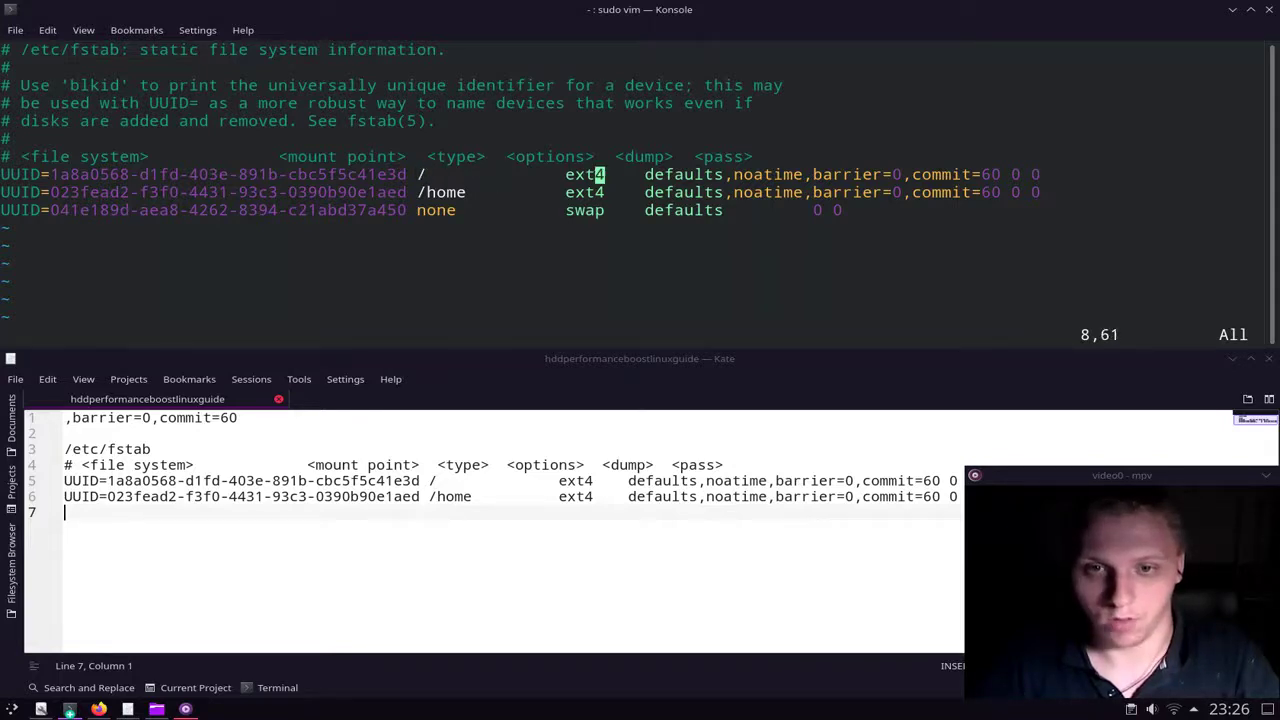
{"action": "key", "text": "l"}
{"action": "key", "text": "l"}
{"action": "key", "text": "l"}
{"action": "key", "text": "l"}
{"action": "key", "text": "l"}
{"action": "key", "text": "l"}
{"action": "key", "text": "l"}
{"action": "key", "text": "l"}
{"action": "key", "text": "l"}
{"action": "key", "text": "l"}
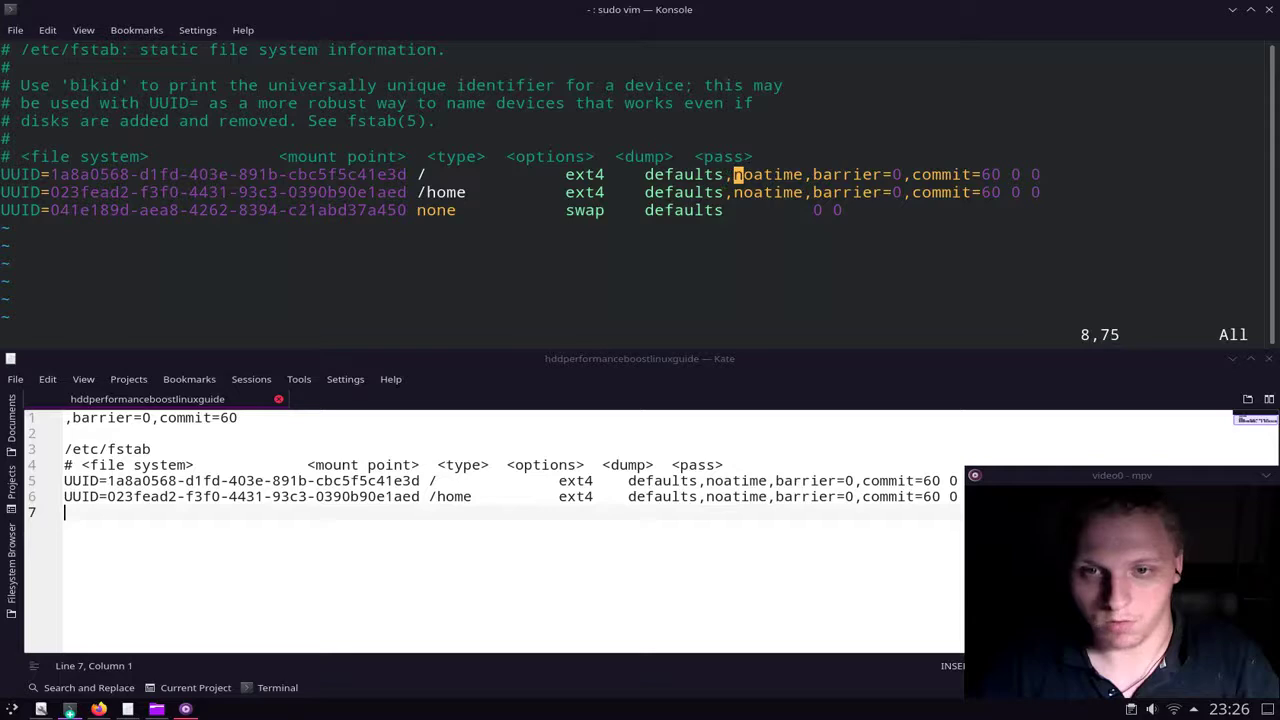
{"action": "key", "text": "h"}
{"action": "key", "text": "h"}
{"action": "key", "text": "h"}
{"action": "key", "text": "h"}
{"action": "key", "text": "h"}
{"action": "key", "text": "h"}
{"action": "key", "text": "h"}
{"action": "key", "text": "h"}
{"action": "key", "text": "h"}
{"action": "key", "text": "h"}
{"action": "key", "text": "h"}
{"action": "key", "text": "h"}
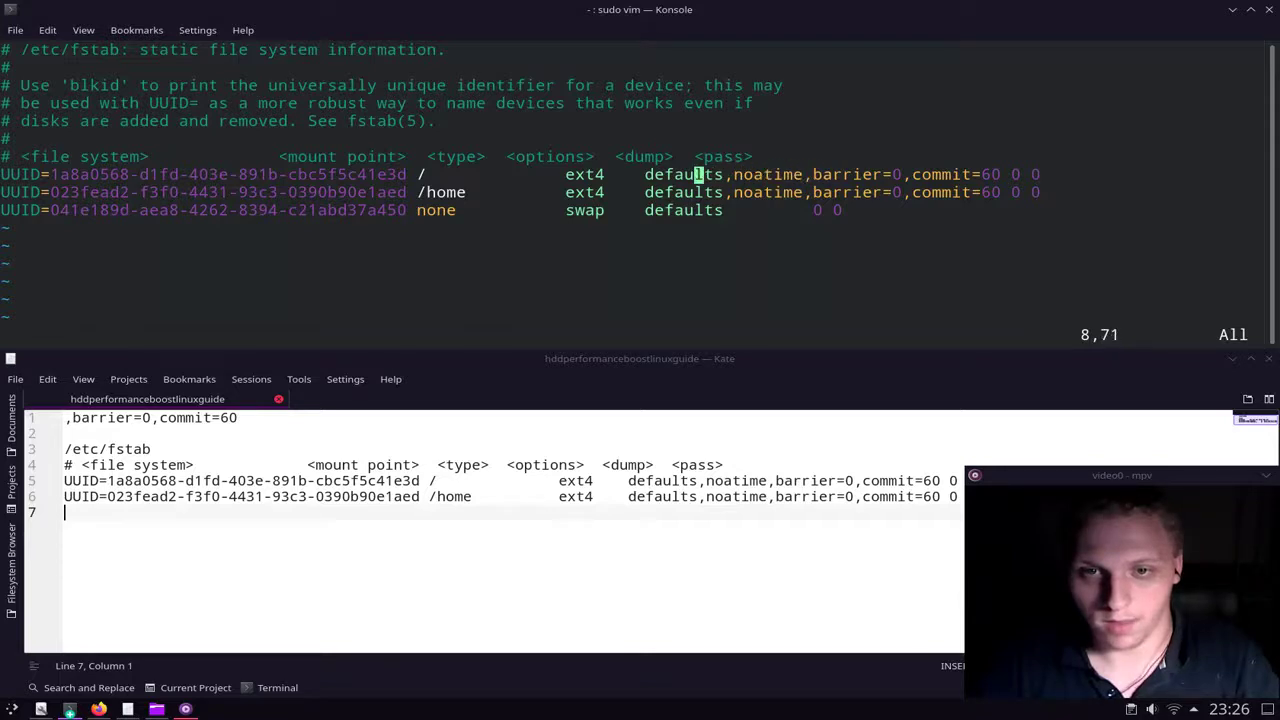
{"action": "key", "text": "h"}
{"action": "key", "text": "h"}
{"action": "key", "text": "l"}
{"action": "key", "text": "l"}
{"action": "key", "text": "l"}
{"action": "key", "text": "l"}
{"action": "key", "text": "l"}
{"action": "key", "text": "l"}
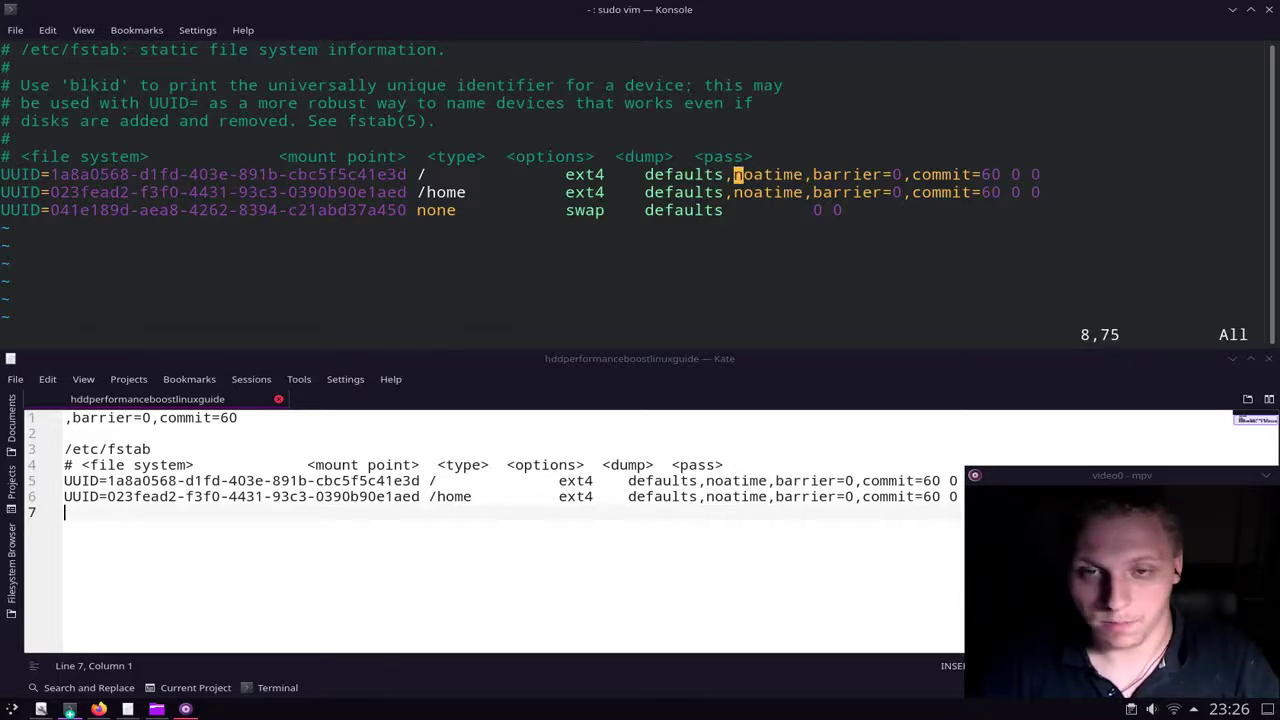
{"action": "key", "text": "h"}
{"action": "key", "text": "v"}
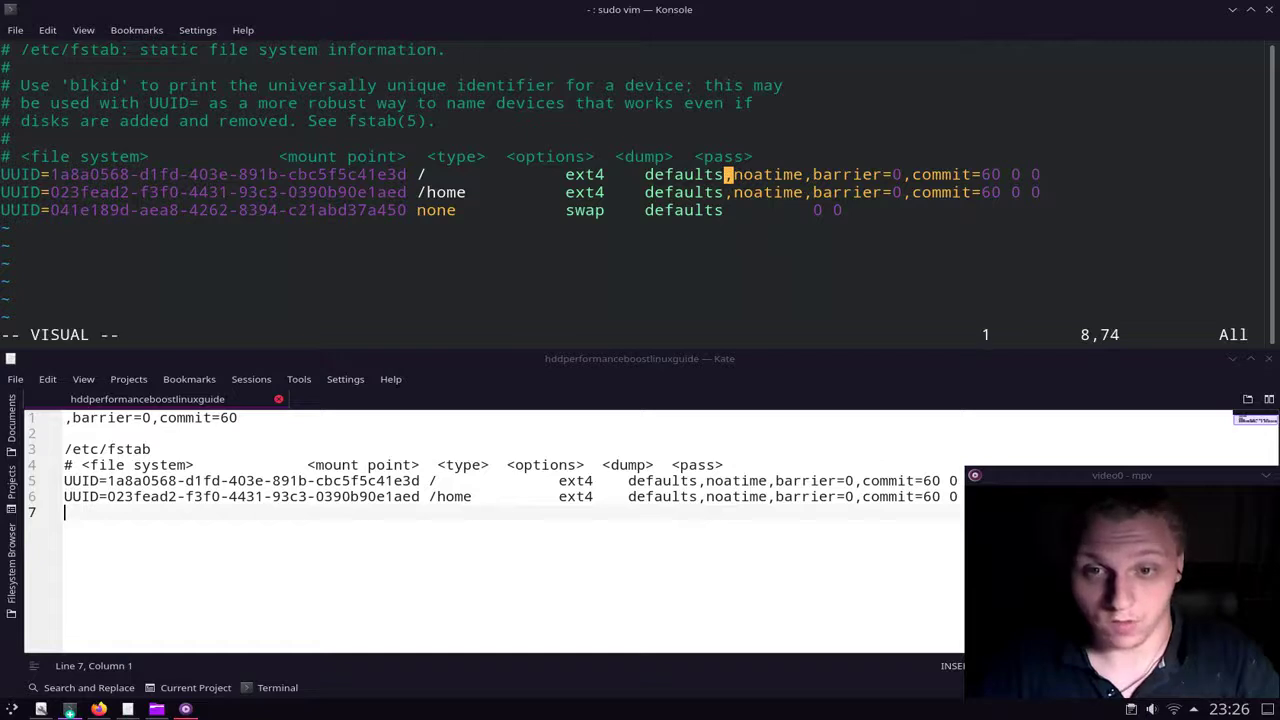
{"action": "key", "text": "l"}
{"action": "key", "text": "l"}
{"action": "key", "text": "l"}
{"action": "key", "text": "l"}
{"action": "key", "text": "l"}
{"action": "key", "text": "l"}
{"action": "key", "text": "l"}
{"action": "key", "text": "l"}
{"action": "key", "text": "l"}
{"action": "key", "text": "l"}
{"action": "key", "text": "l"}
{"action": "key", "text": "l"}
{"action": "key", "text": "l"}
{"action": "key", "text": "l"}
{"action": "key", "text": "l"}
{"action": "key", "text": "l"}
{"action": "key", "text": "l"}
{"action": "key", "text": "l"}
{"action": "key", "text": "l"}
{"action": "key", "text": "l"}
{"action": "key", "text": "l"}
{"action": "key", "text": "l"}
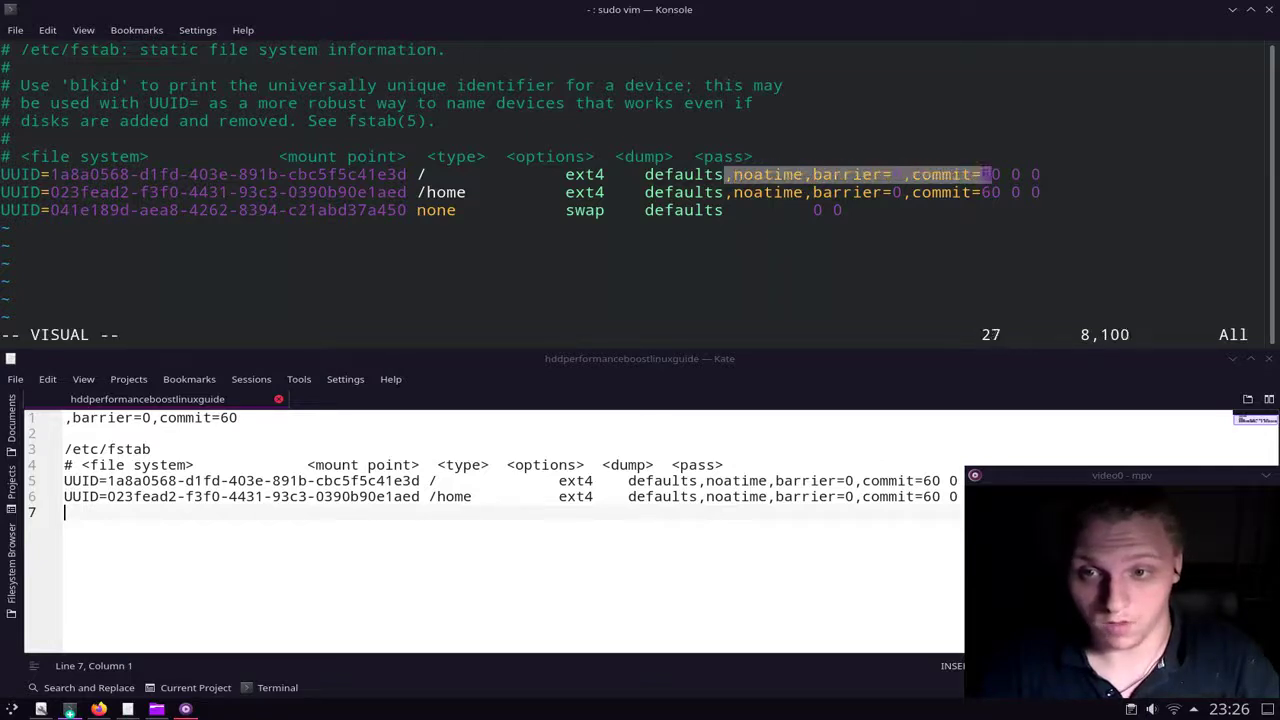
{"action": "key", "text": "l"}
{"action": "key", "text": "l"}
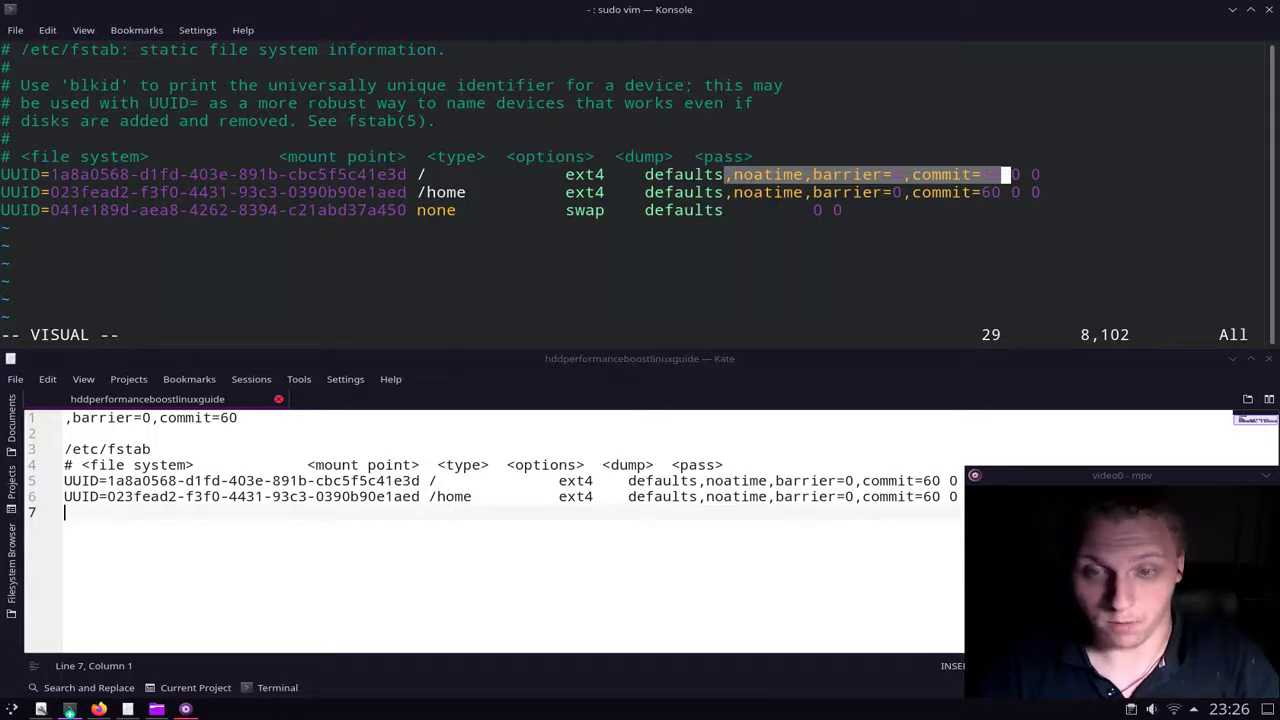
{"action": "key", "text": "Escape"}
Step: On the ArchWiki Ext4 page in Firefox, highlight noatime and the 5-second default commit interval
{"action": "key", "text": "alt+Tab"}
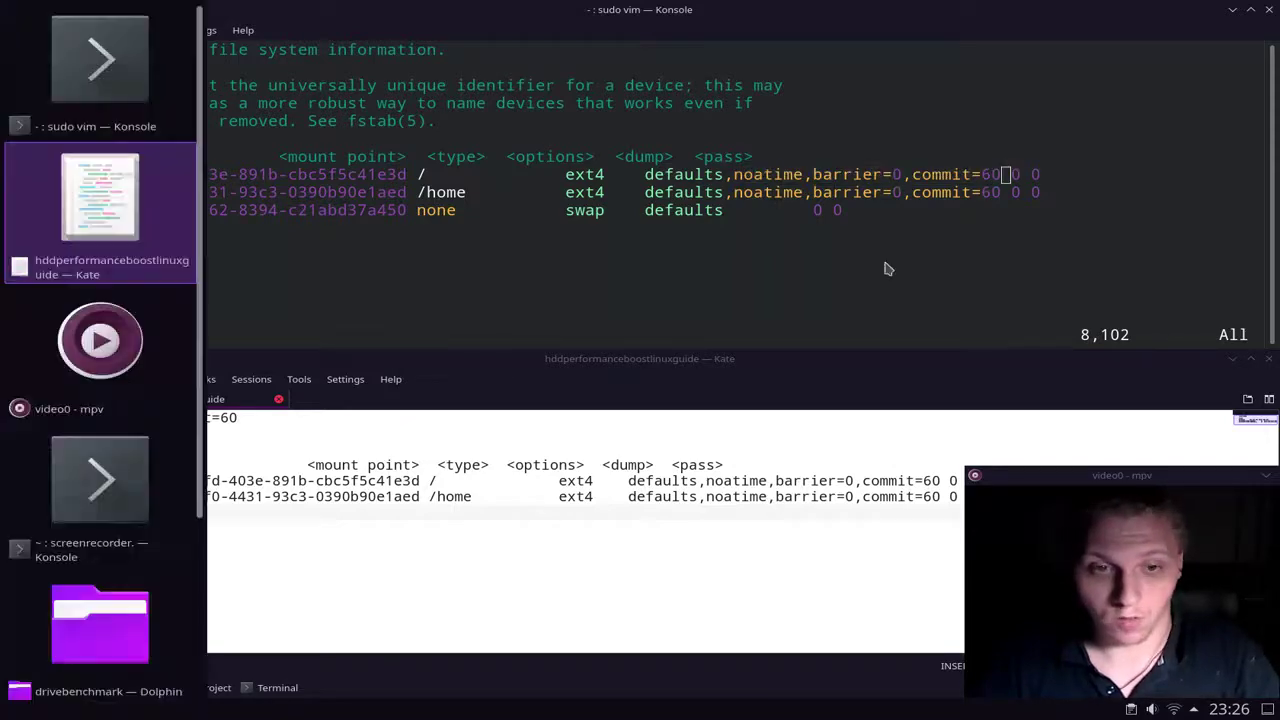
{"action": "key", "text": "alt+Tab"}
{"action": "key", "text": "alt+Tab"}
{"action": "key", "text": "alt+Tab"}
{"action": "key", "text": "alt+Tab"}
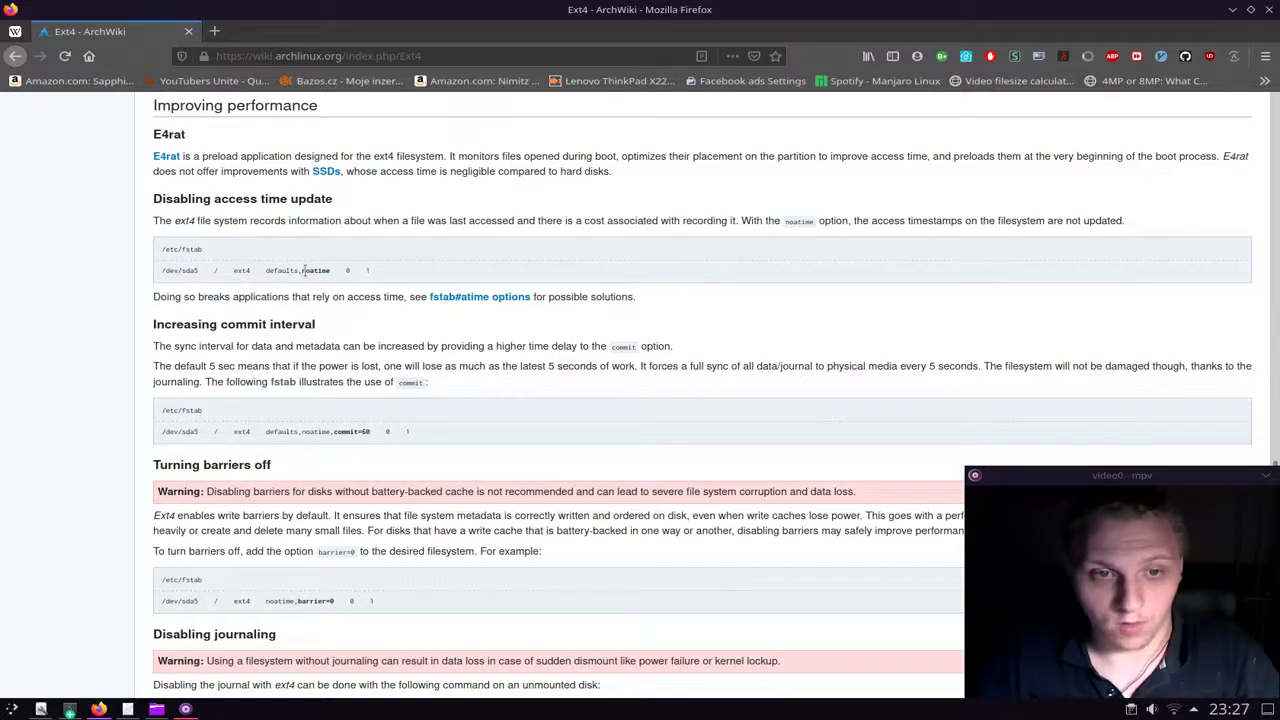
{"action": "left_click_drag", "start_coordinate": [301, 270], "coordinate": [333, 270]}
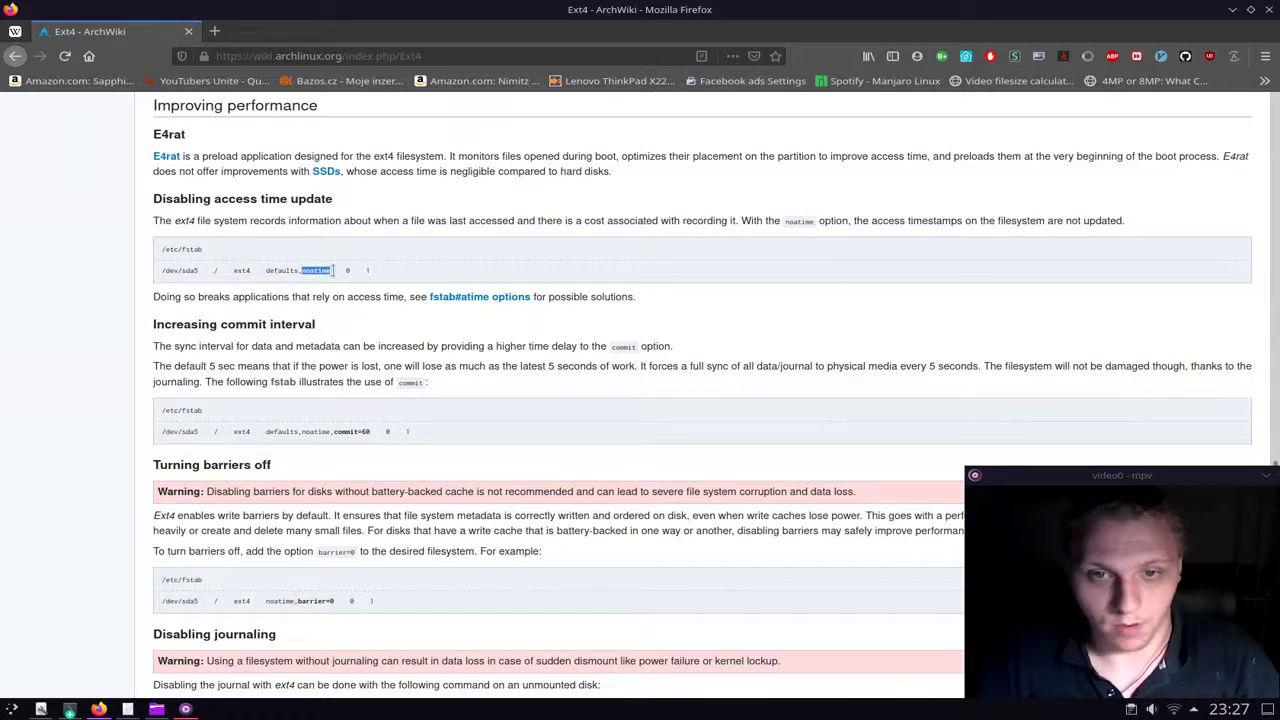
{"action": "left_click", "coordinate": [377, 246]}
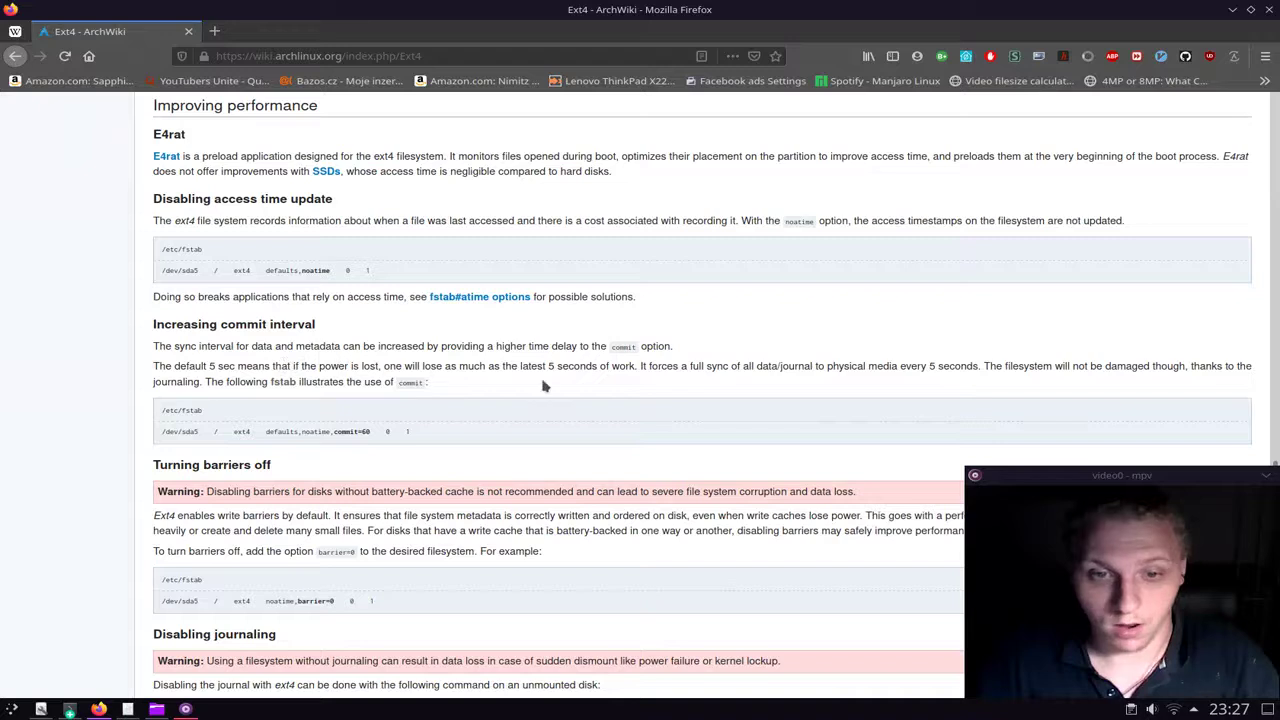
{"action": "left_click_drag", "start_coordinate": [537, 367], "coordinate": [581, 368]}
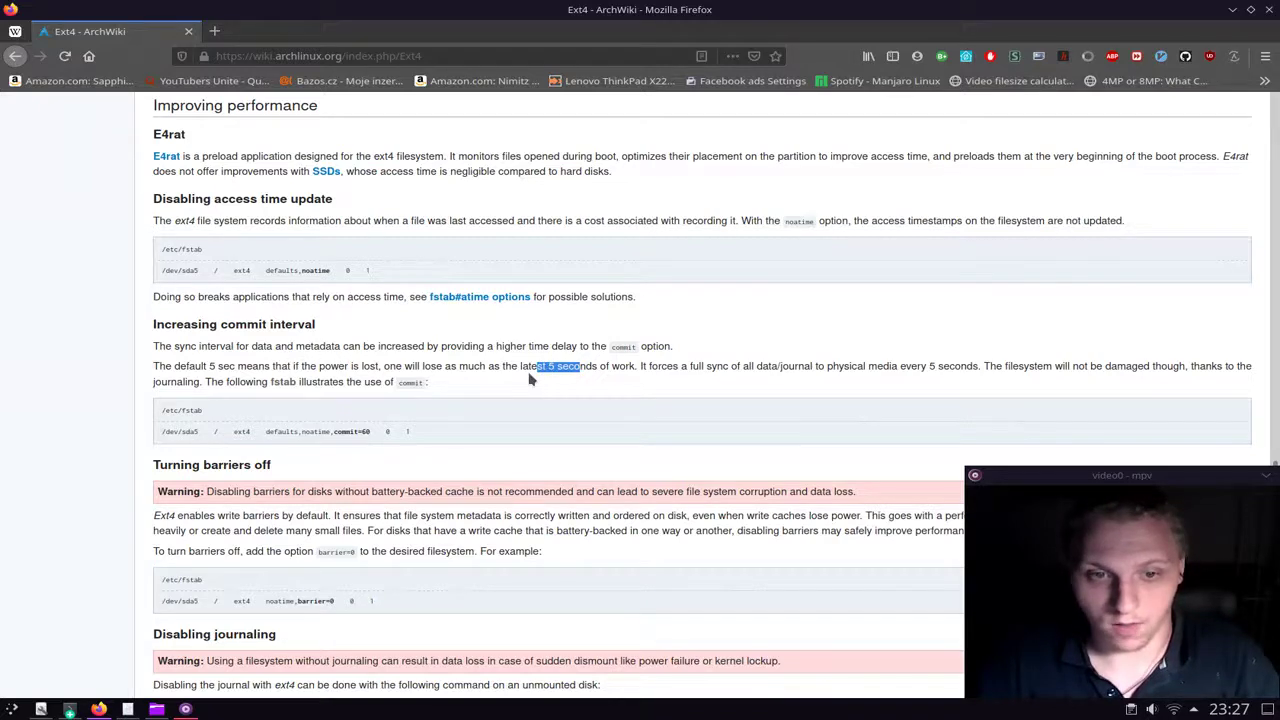
{"action": "left_click", "coordinate": [491, 390]}
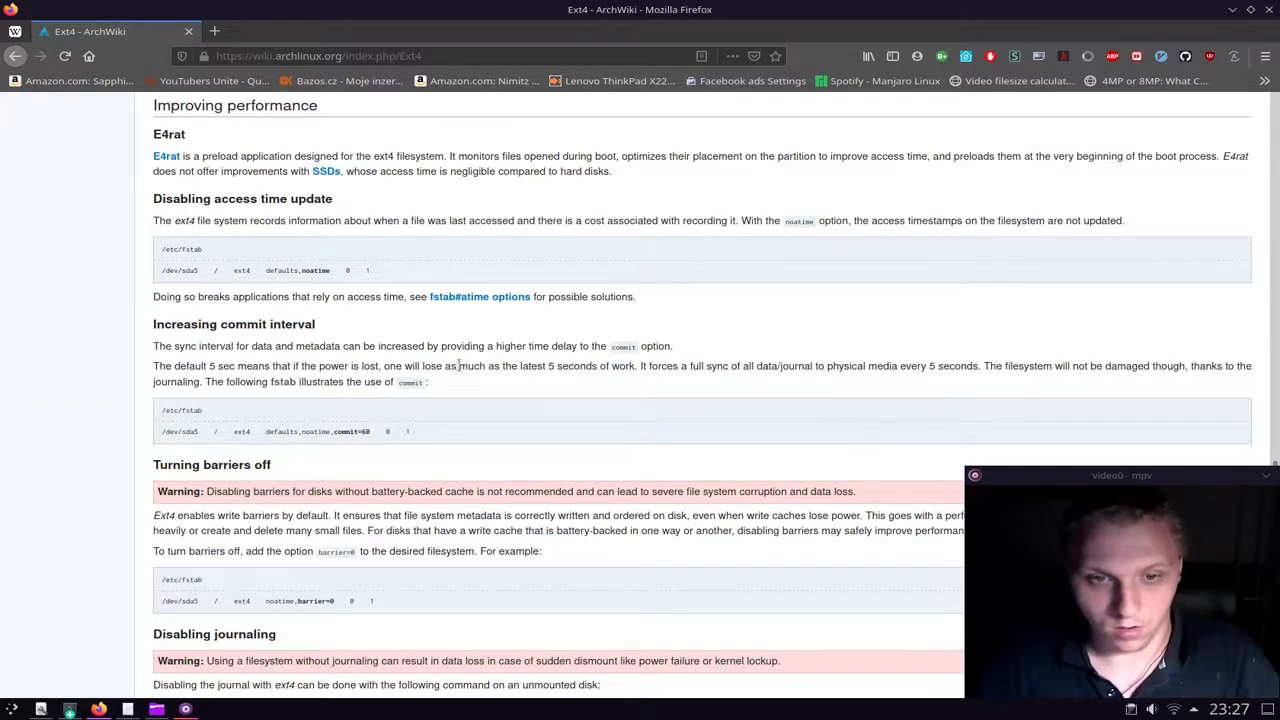
{"action": "left_click_drag", "start_coordinate": [543, 368], "coordinate": [576, 370]}
{"action": "left_click", "coordinate": [557, 389]}
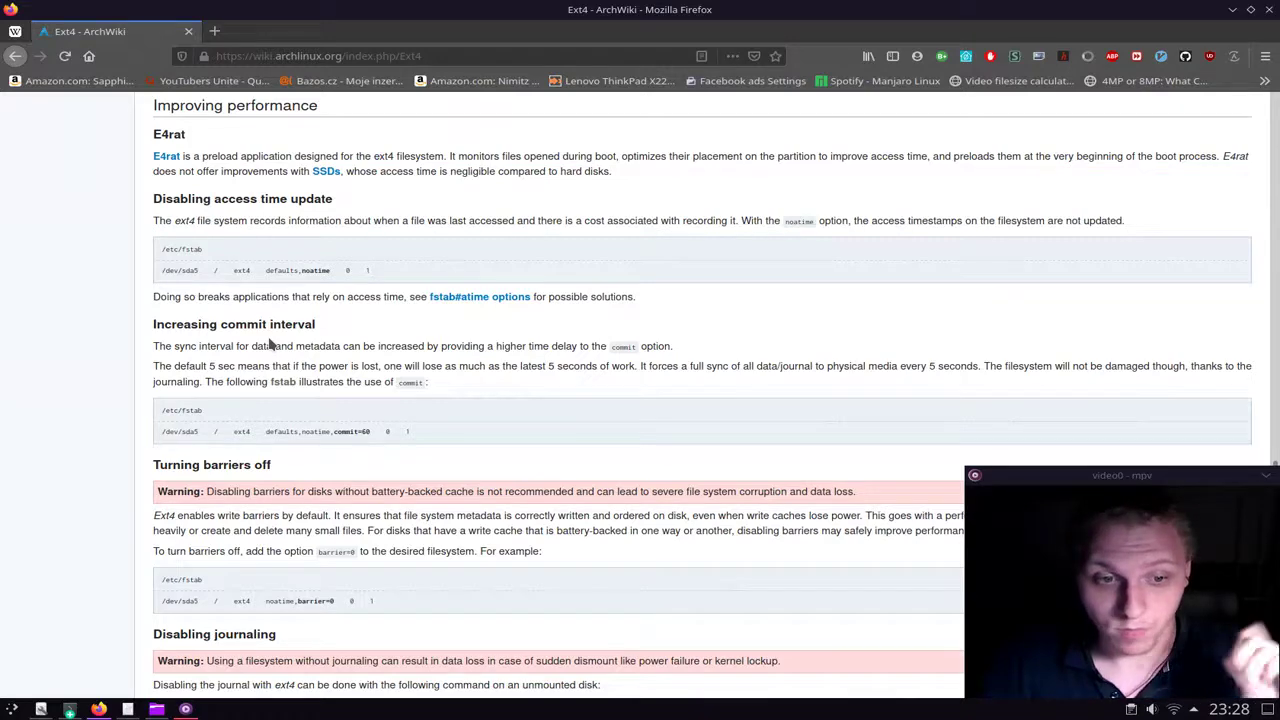
{"action": "scroll", "coordinate": [310, 366], "scroll_direction": "down", "scroll_amount": 3}
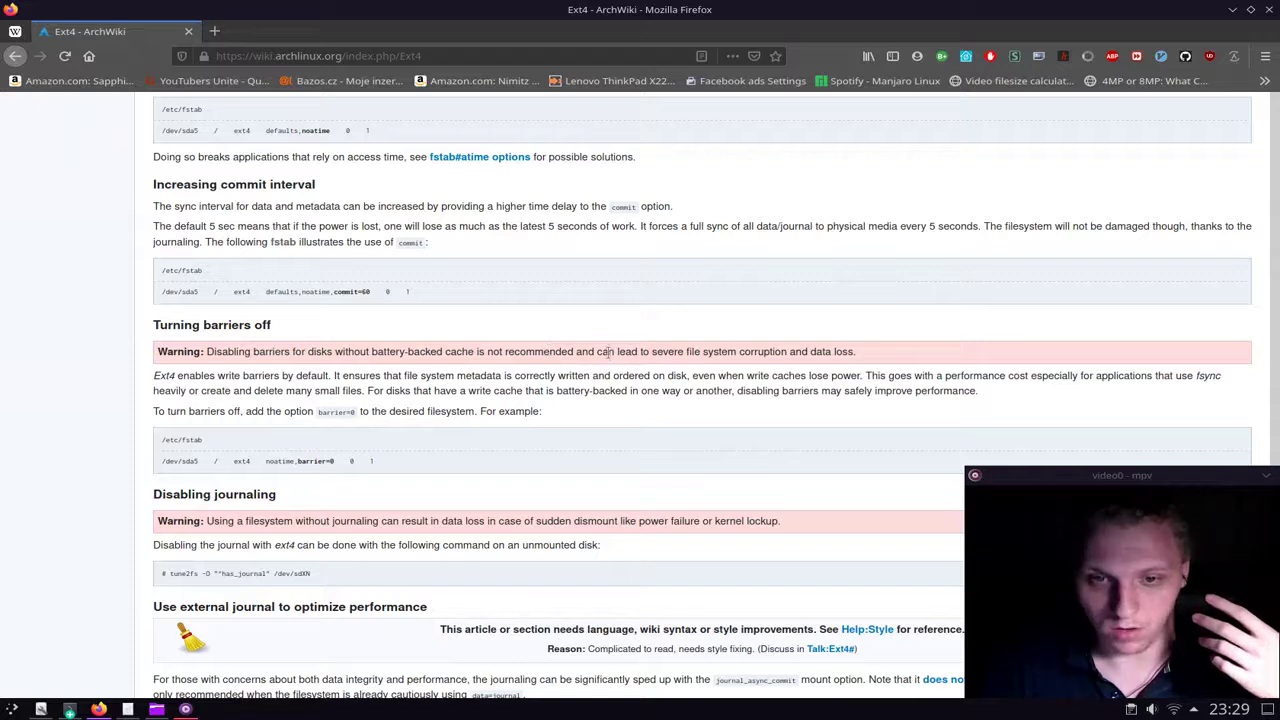
{"action": "left_click_drag", "start_coordinate": [606, 352], "coordinate": [858, 353]}
{"action": "left_click", "coordinate": [720, 367]}
{"action": "left_click", "coordinate": [871, 356]}
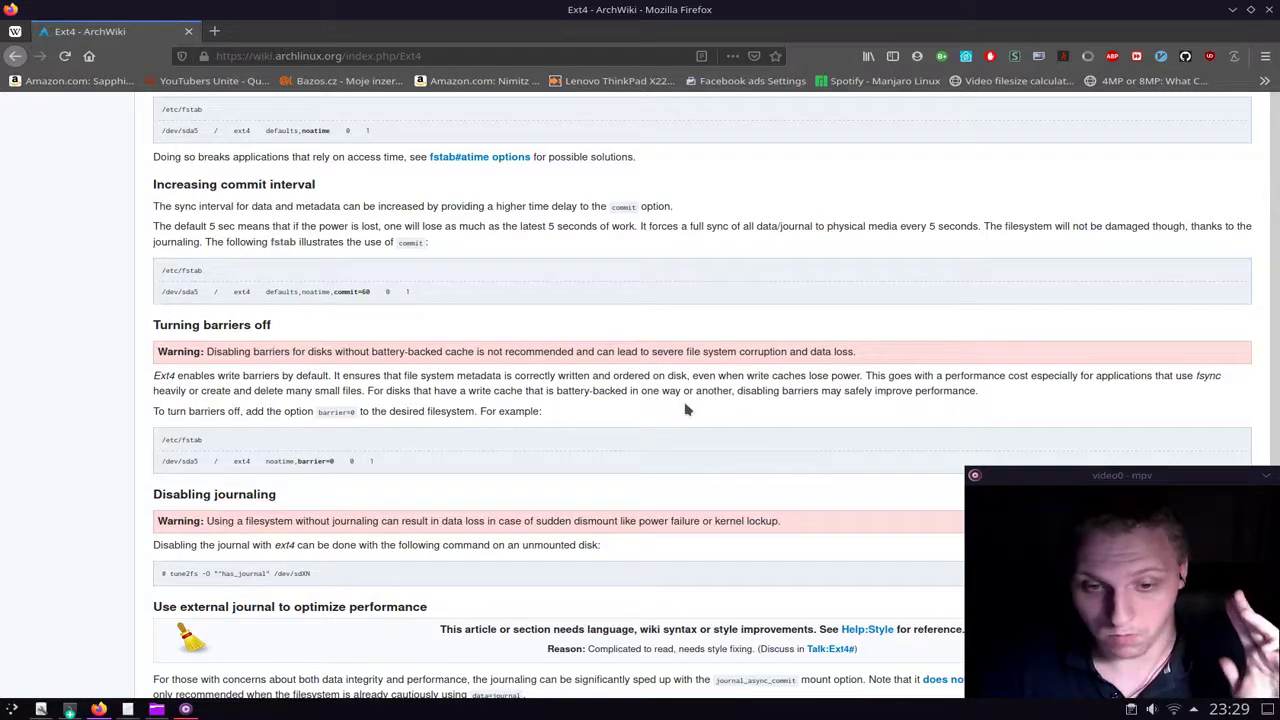
{"action": "scroll", "coordinate": [588, 393], "scroll_direction": "up", "scroll_amount": 1}
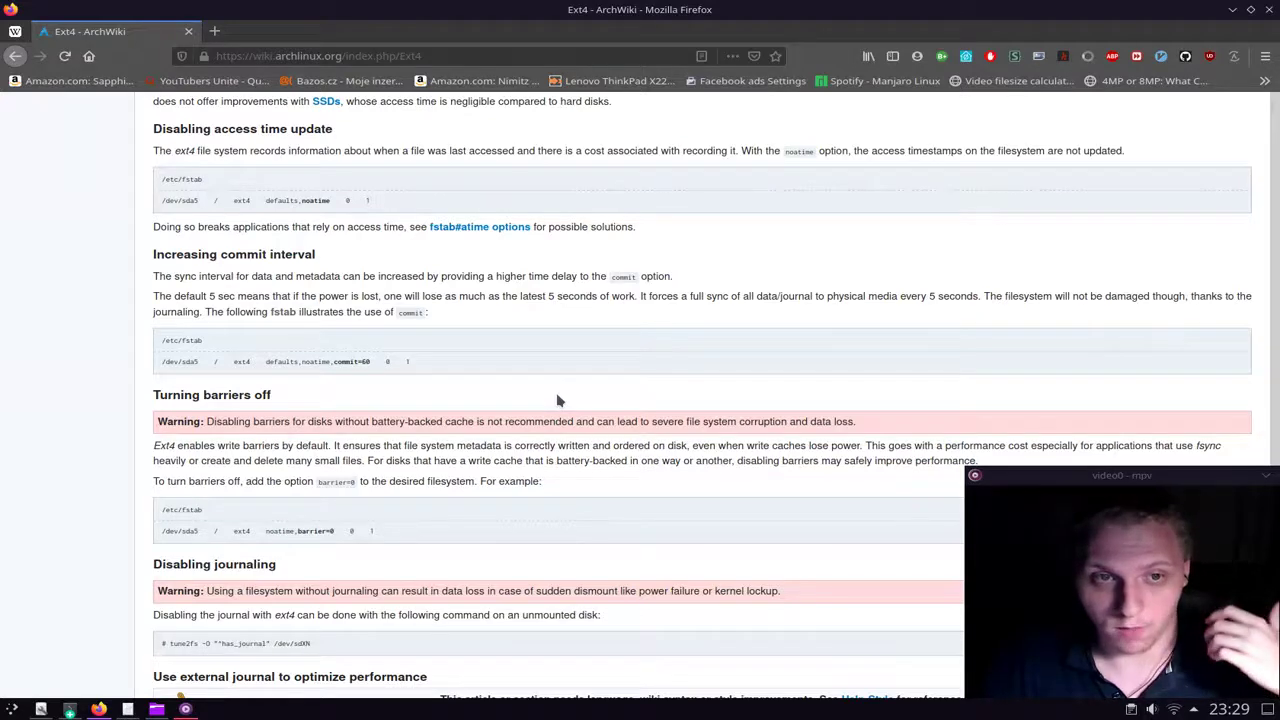
{"action": "scroll", "coordinate": [543, 383], "scroll_direction": "up", "scroll_amount": 2}
{"action": "scroll", "coordinate": [537, 383], "scroll_direction": "down", "scroll_amount": 1}
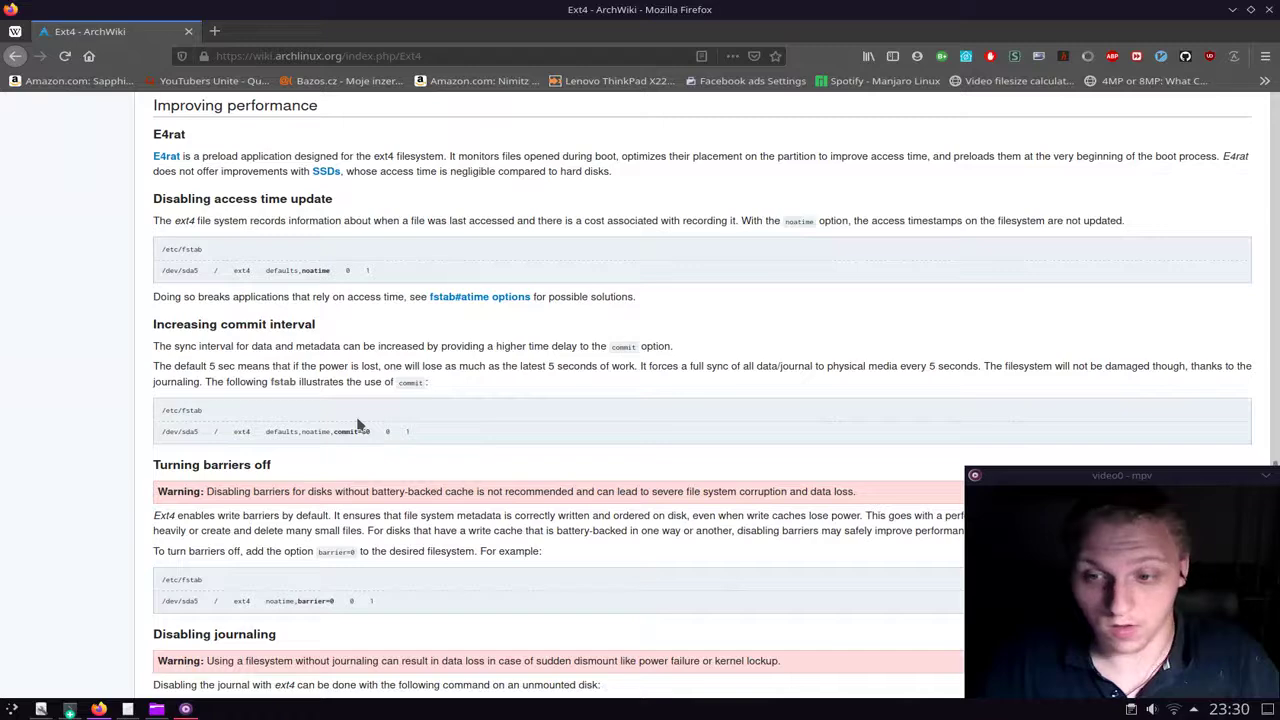
Step: Switch to the GNOME Disks window showing the 1.0 TB disk's partitions
{"action": "key", "text": "alt+Tab"}
{"action": "key", "text": "alt+Tab"}
{"action": "key", "text": "alt+Tab"}
{"action": "key", "text": "alt+Tab"}
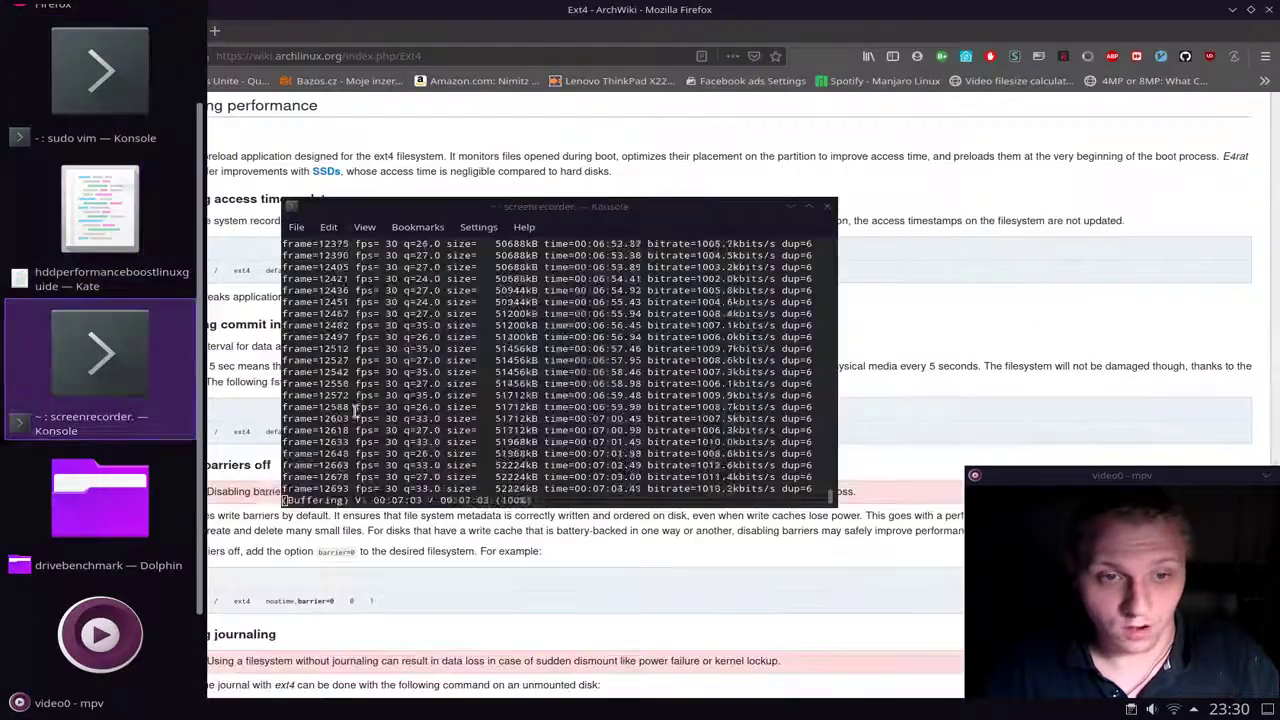
{"action": "key", "text": "alt+Tab"}
{"action": "key", "text": "alt+Tab"}
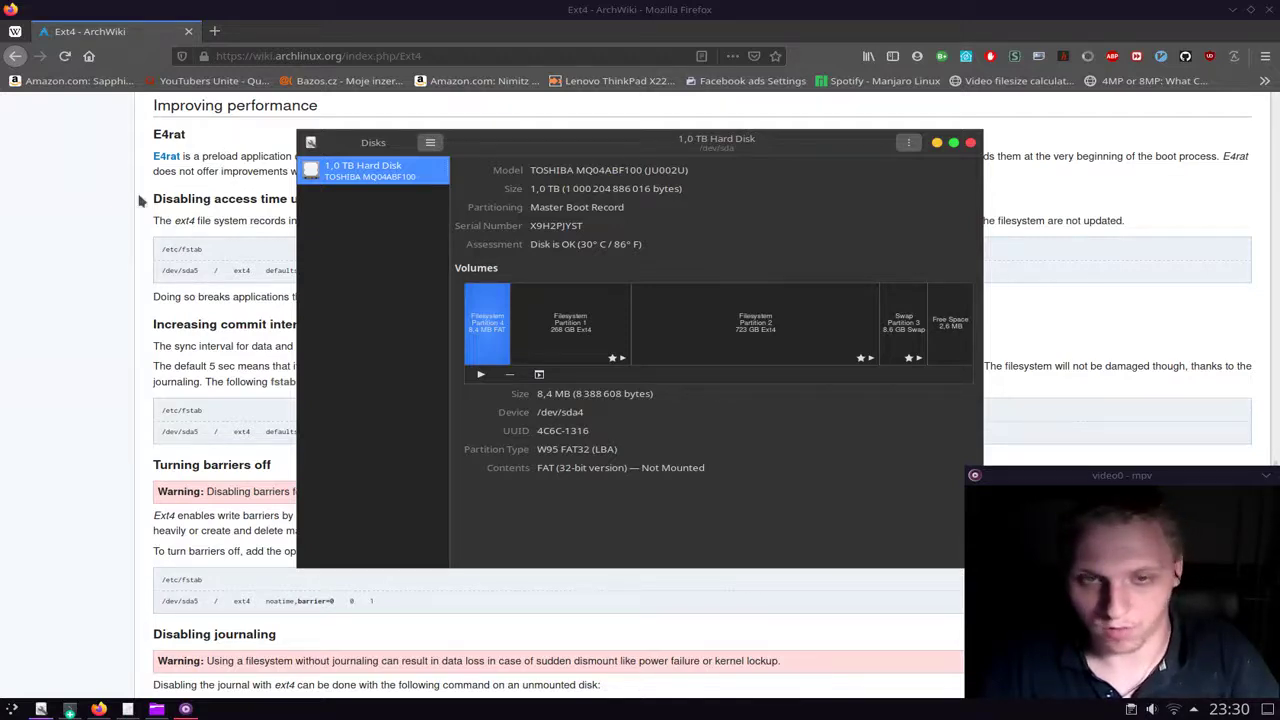
Step: Search 'how to install gnome disks' in a new Firefox tab, skim the results, then close the tab
{"action": "left_click", "coordinate": [214, 31]}
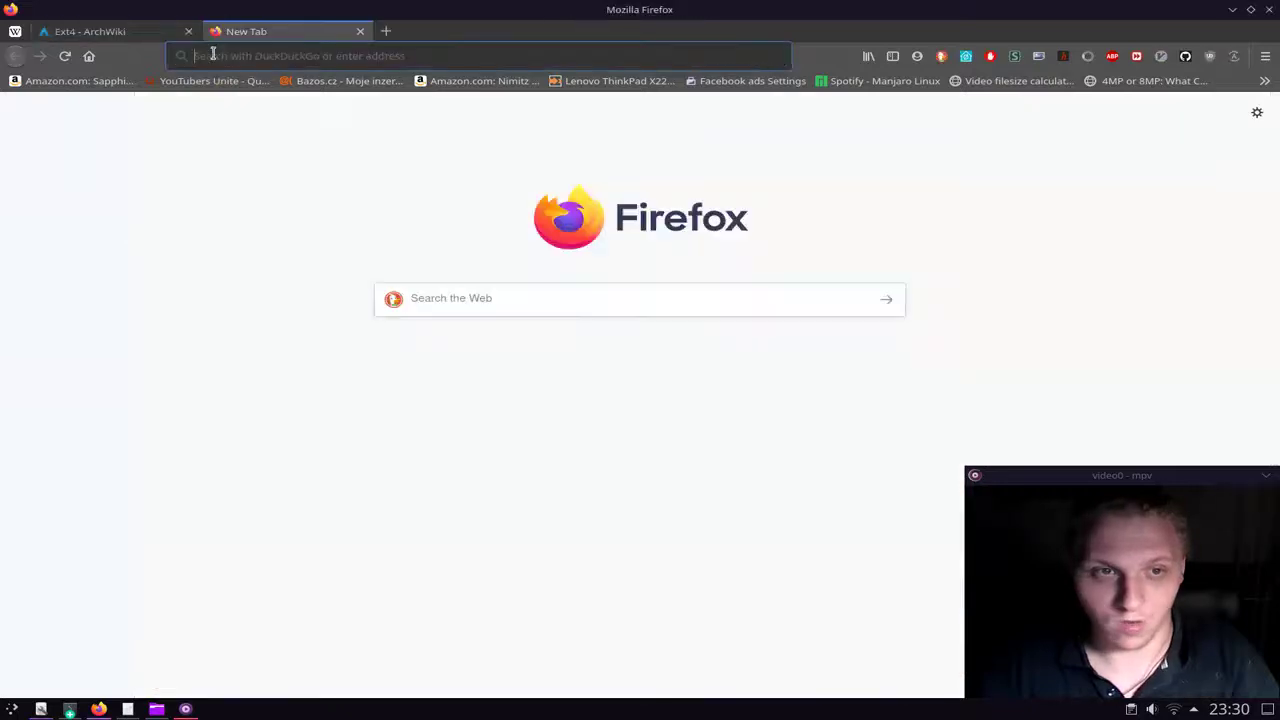
{"action": "type", "text": "how to in"}
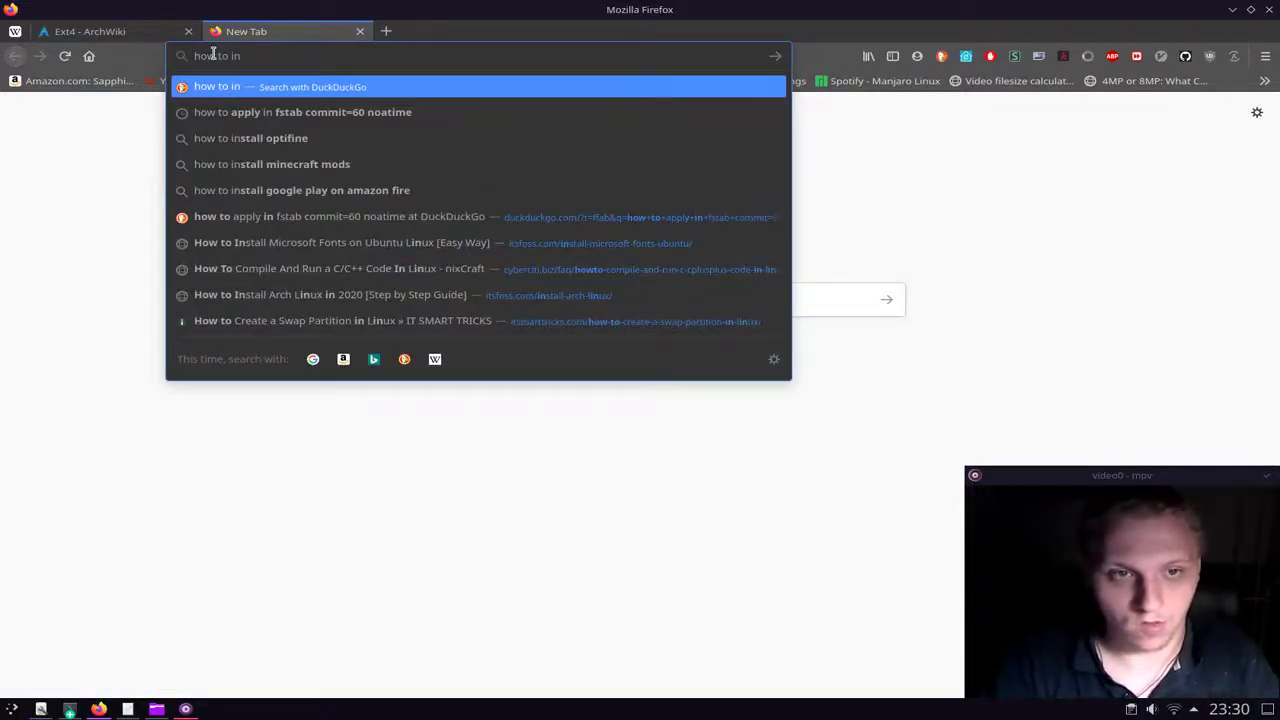
{"action": "key", "text": "Down"}
{"action": "key", "text": "Down"}
{"action": "key", "text": "BackSpace"}
{"action": "key", "text": "BackSpace"}
{"action": "key", "text": "BackSpace"}
{"action": "key", "text": "BackSpace"}
{"action": "key", "text": "BackSpace"}
{"action": "key", "text": "BackSpace"}
{"action": "key", "text": "BackSpace"}
{"action": "key", "text": "BackSpace"}
{"action": "key", "text": "BackSpace"}
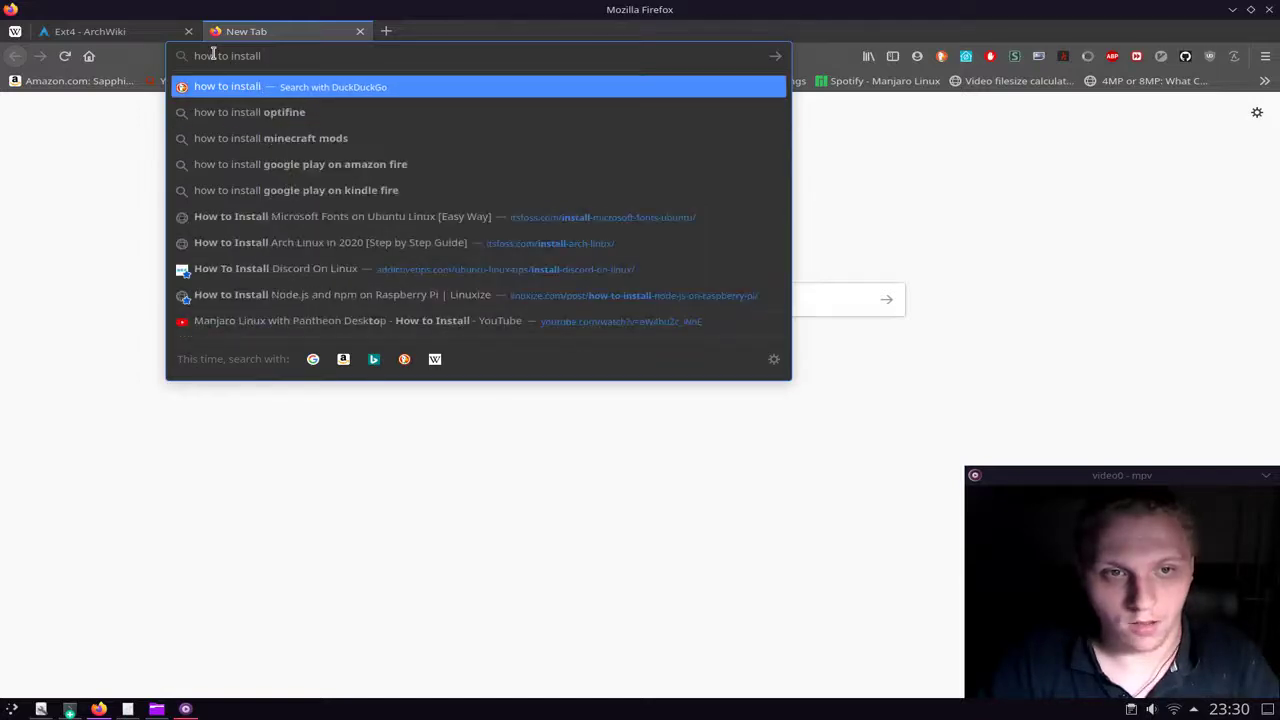
{"action": "type", "text": "gnome"}
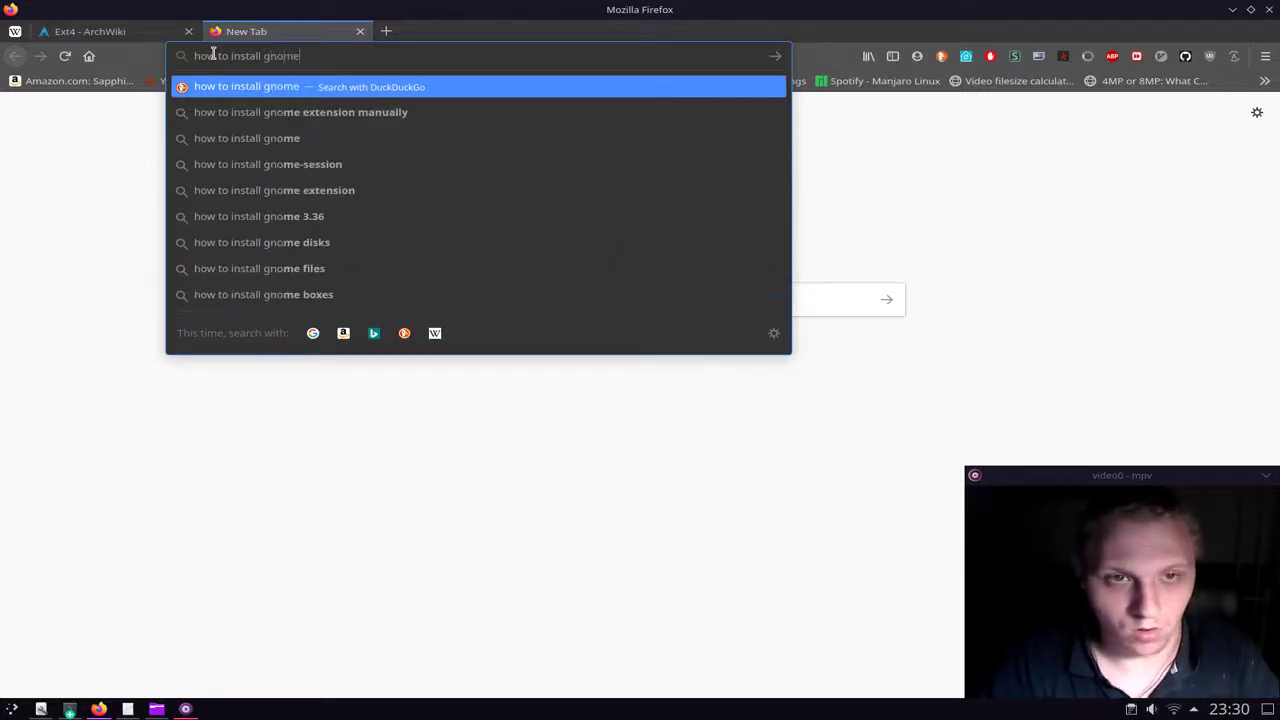
{"action": "type", "text": " disks"}
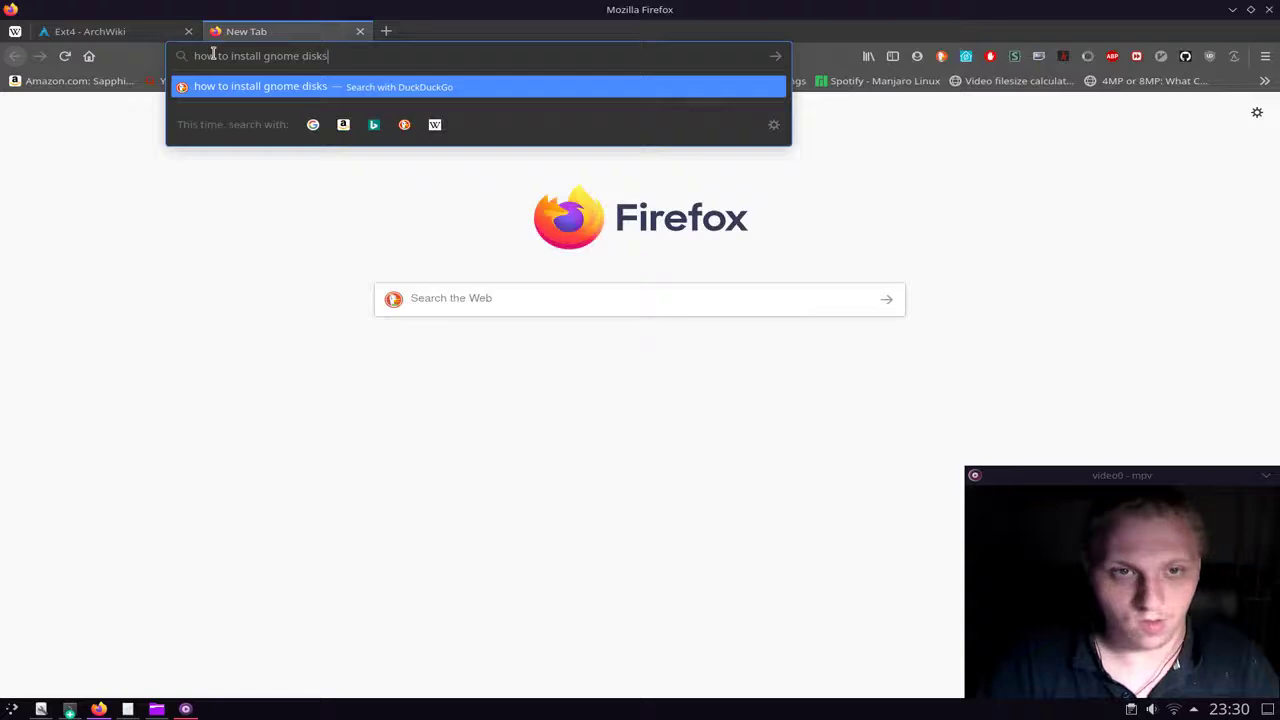
{"action": "key", "text": "Return"}
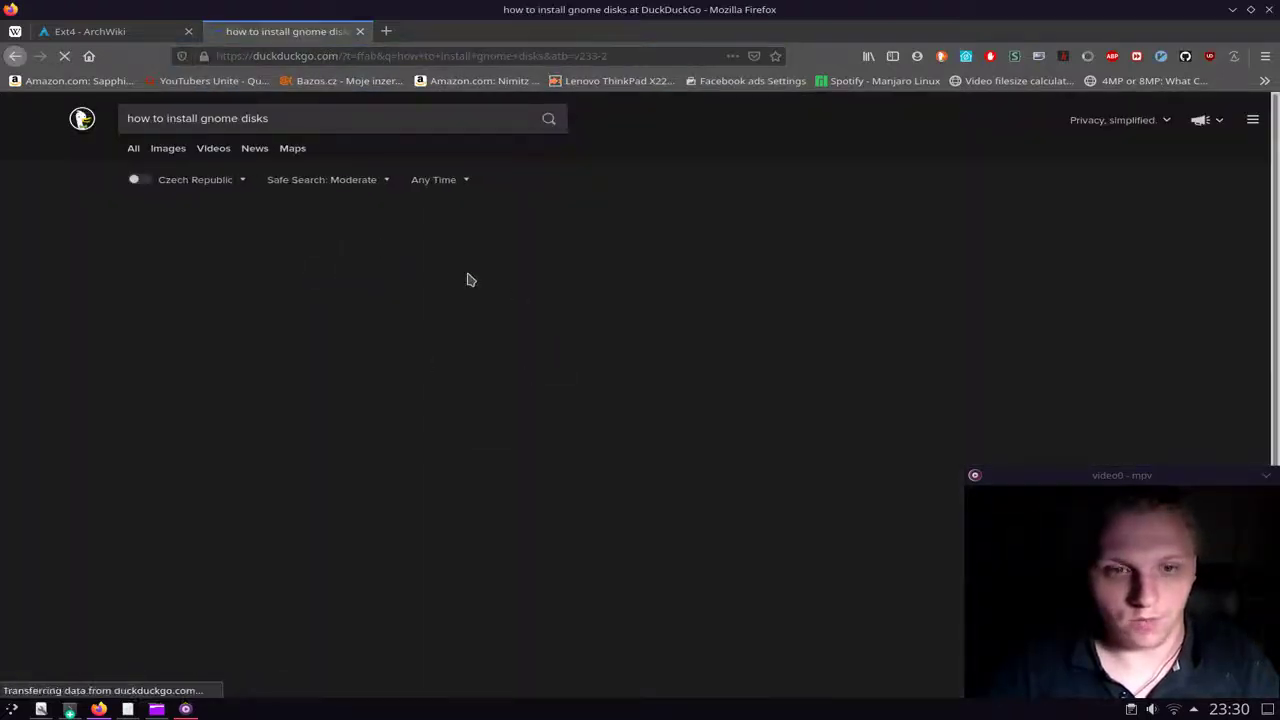
{"action": "scroll", "coordinate": [299, 453], "scroll_direction": "down", "scroll_amount": 3}
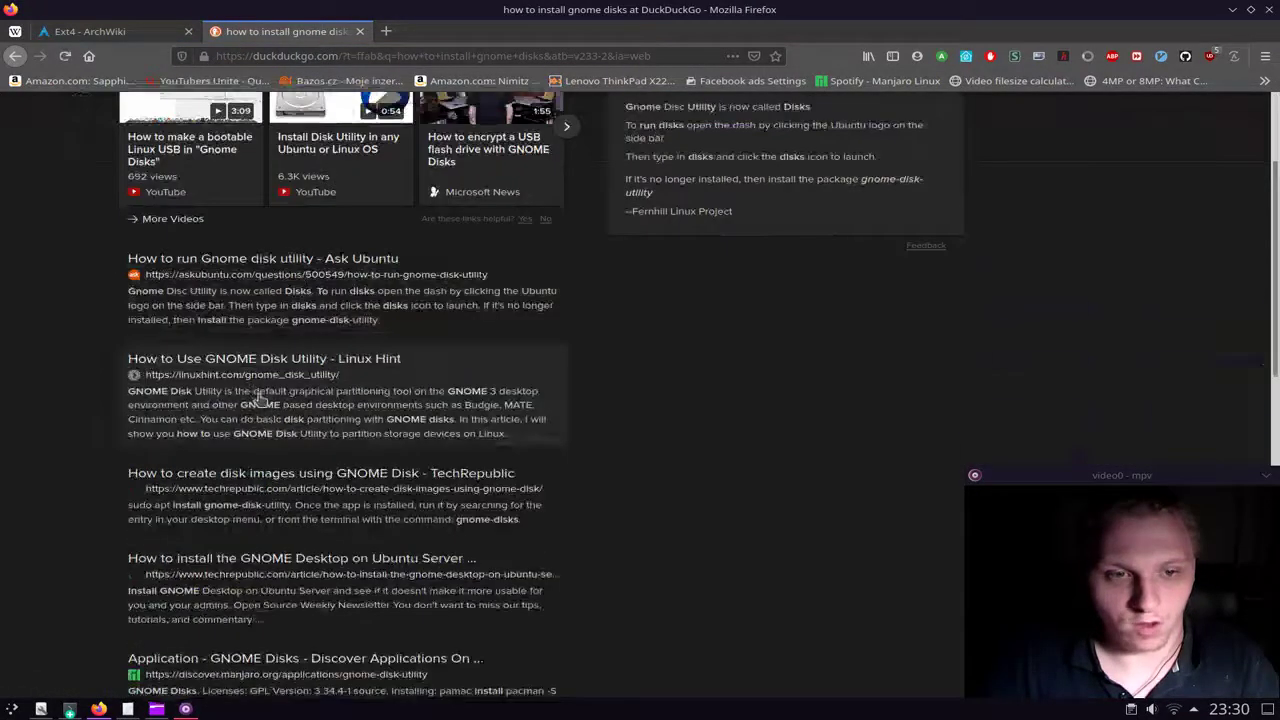
{"action": "scroll", "coordinate": [300, 351], "scroll_direction": "down", "scroll_amount": 4}
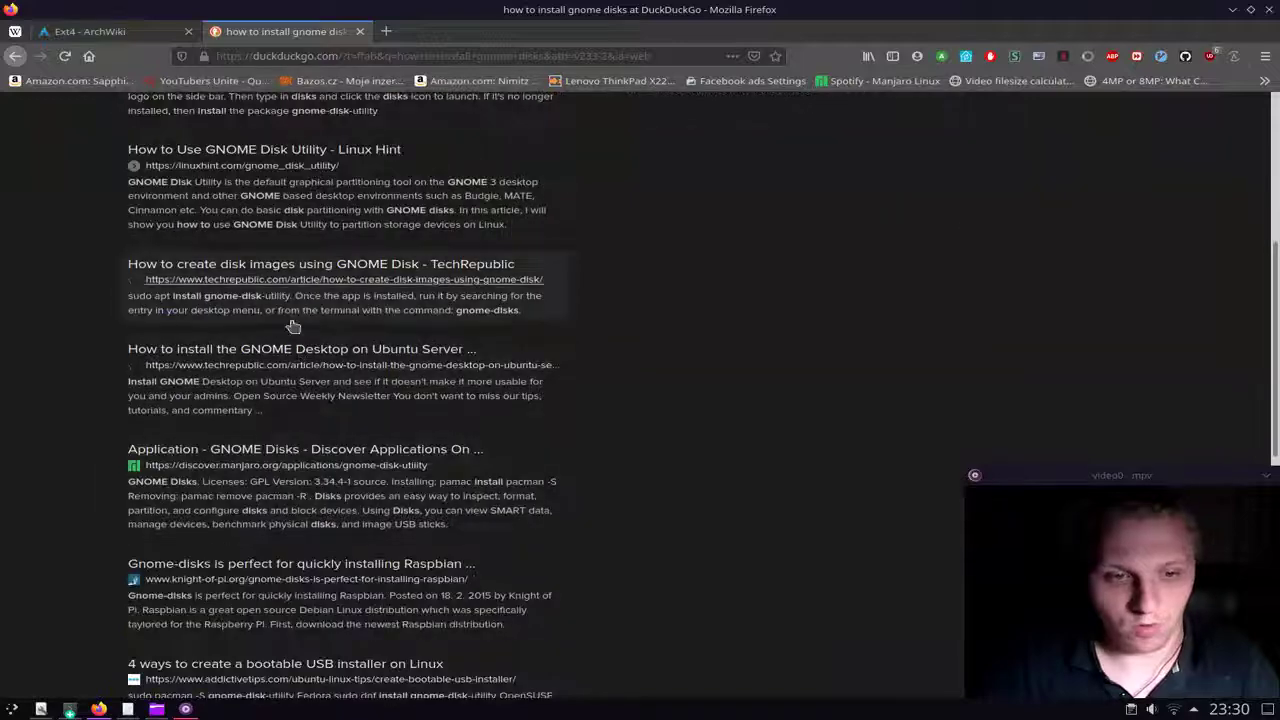
{"action": "scroll", "coordinate": [440, 322], "scroll_direction": "up", "scroll_amount": 5}
{"action": "scroll", "coordinate": [421, 316], "scroll_direction": "up", "scroll_amount": 2}
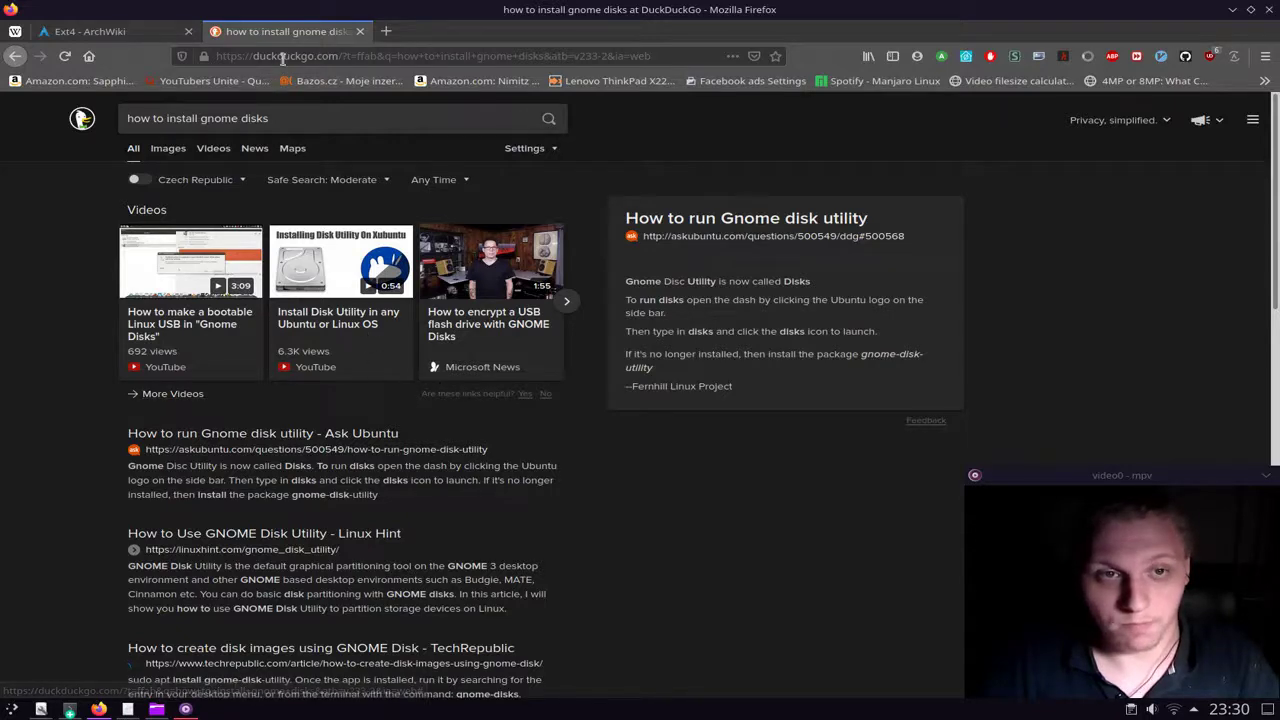
{"action": "middle_click", "coordinate": [305, 28]}
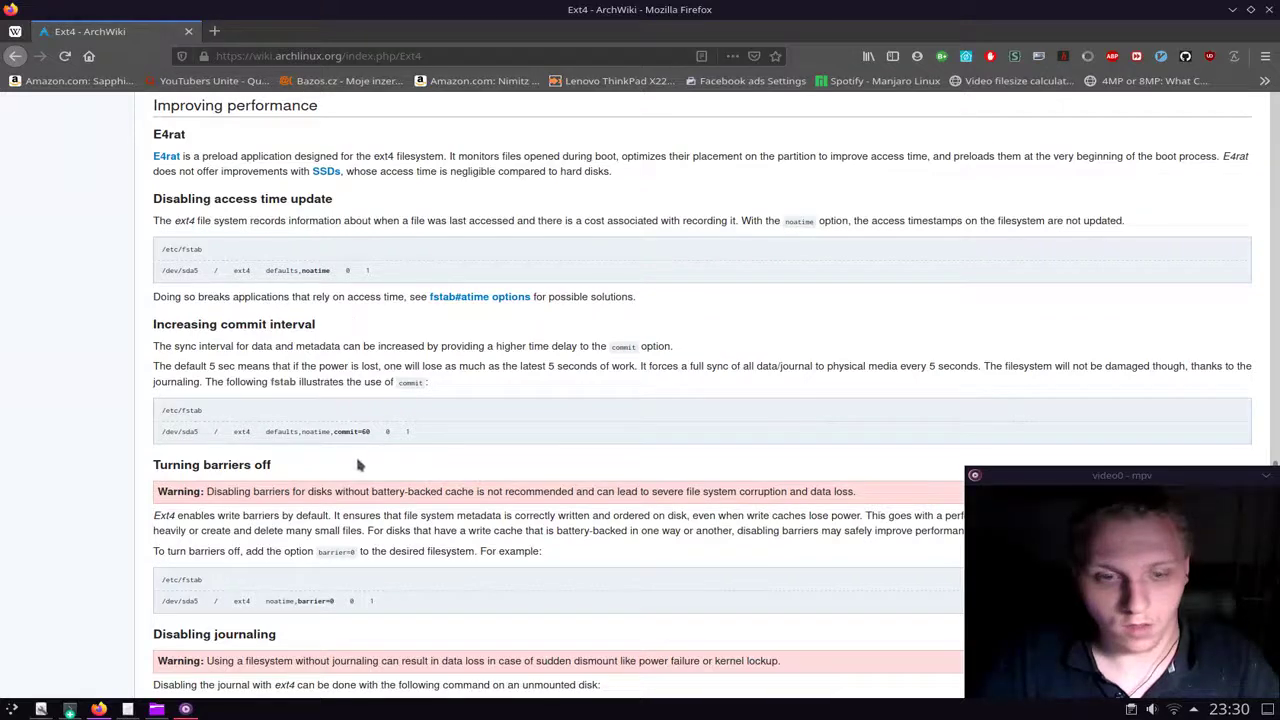
Step: Minimise Firefox, the vim terminal, Kate and Dolphin
{"action": "left_click", "coordinate": [1232, 9]}
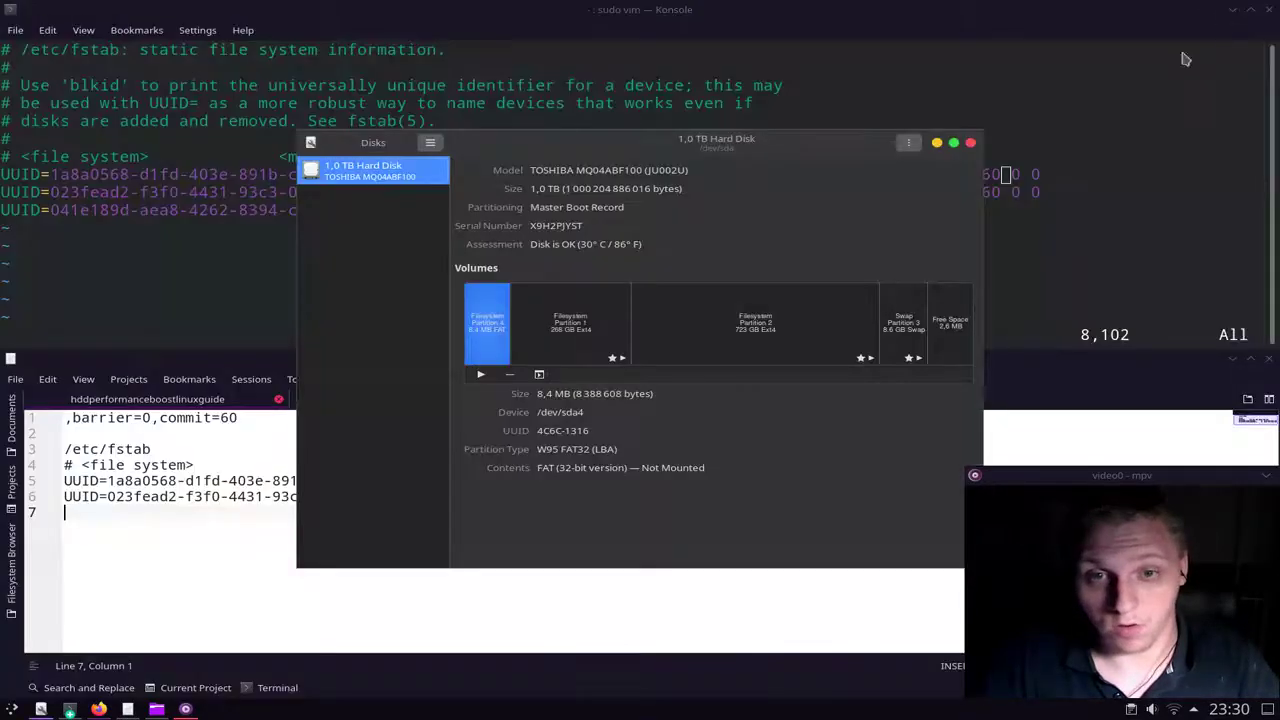
{"action": "left_click", "coordinate": [1232, 10]}
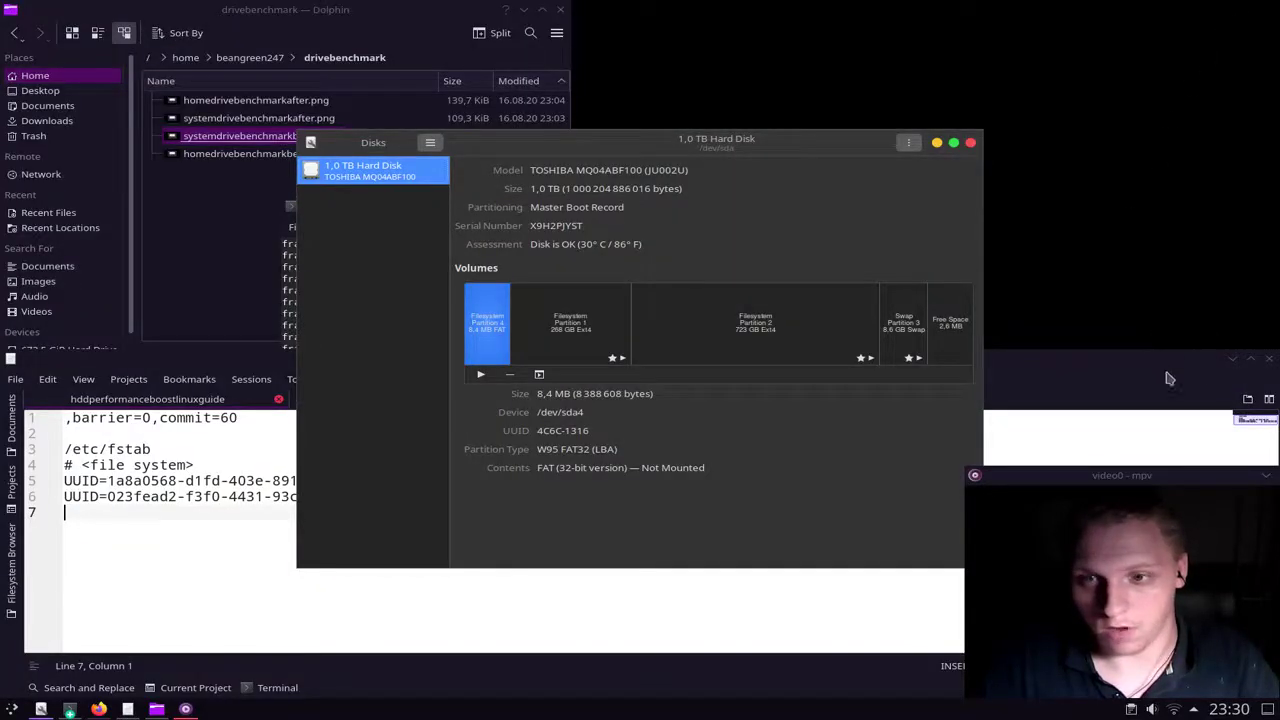
{"action": "left_click", "coordinate": [1232, 358]}
{"action": "left_click", "coordinate": [522, 10]}
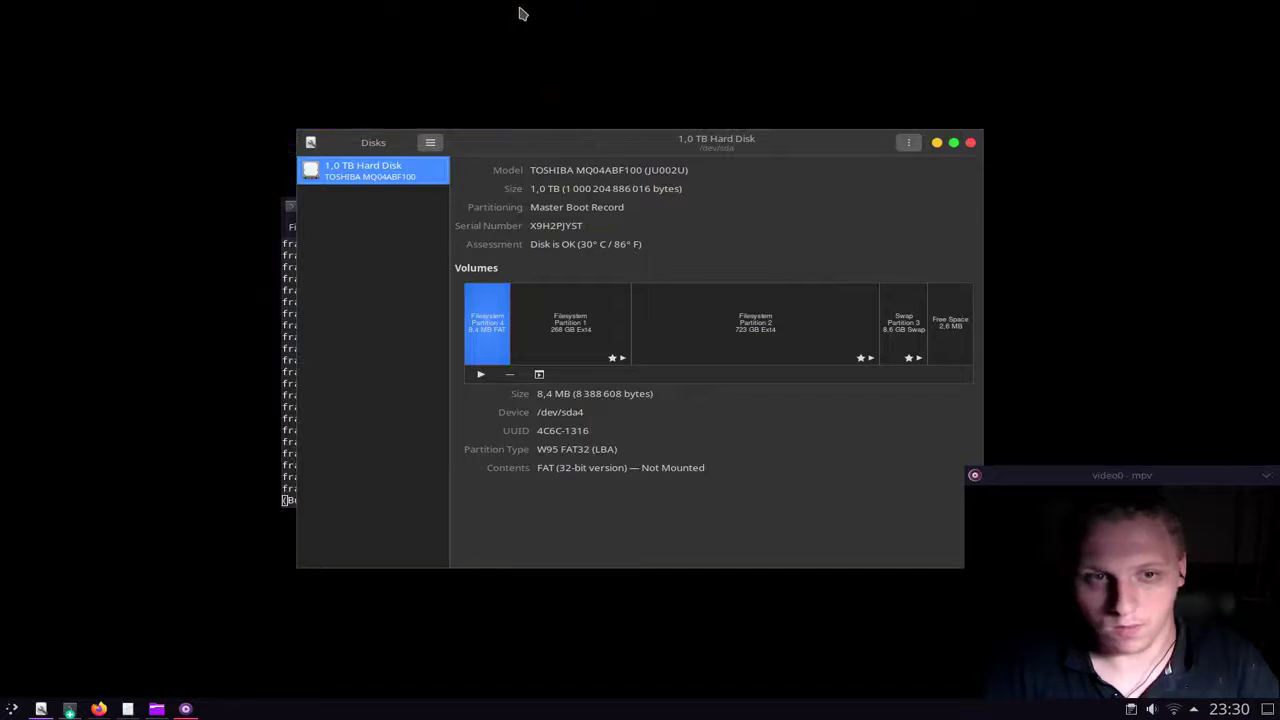
Step: Nudge the Disks window left and toggle between Partition 1 and Partition 2 details
{"action": "left_click", "coordinate": [290, 206]}
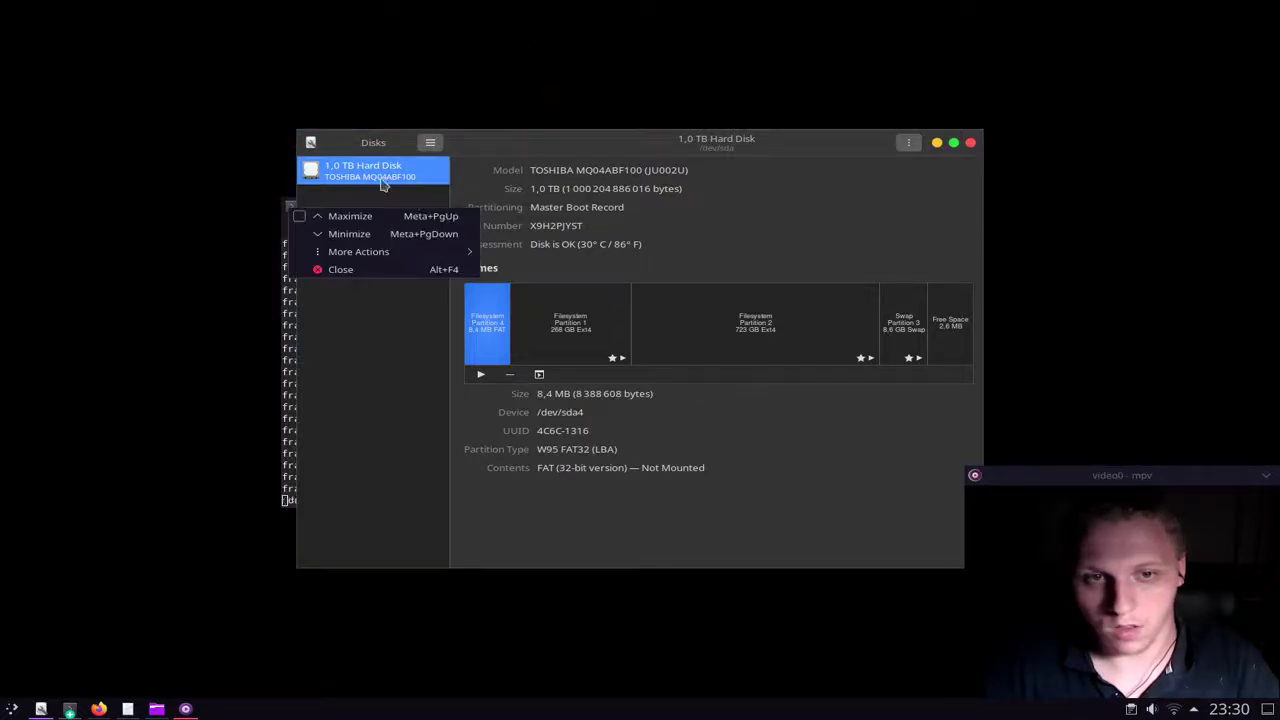
{"action": "left_click", "coordinate": [544, 168]}
{"action": "left_click_drag", "start_coordinate": [549, 148], "coordinate": [513, 142]}
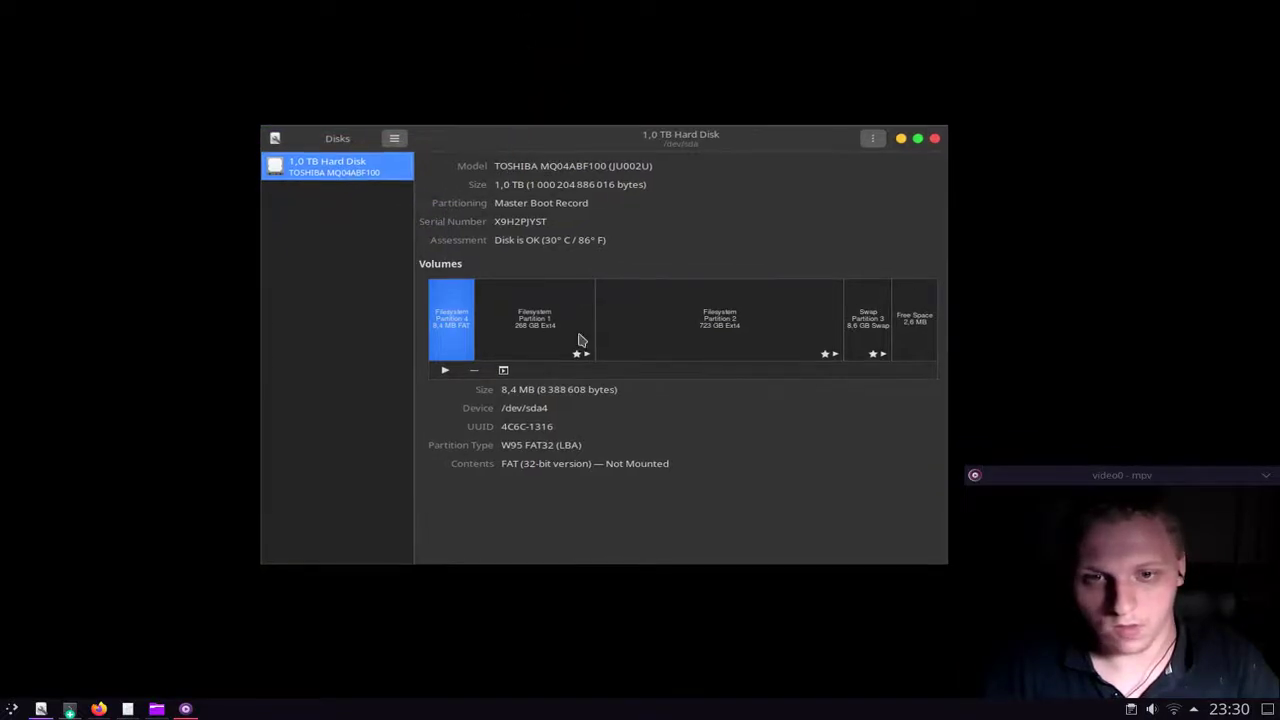
{"action": "left_click", "coordinate": [500, 341]}
{"action": "left_click", "coordinate": [650, 348]}
{"action": "left_click", "coordinate": [570, 328]}
{"action": "left_click", "coordinate": [652, 329]}
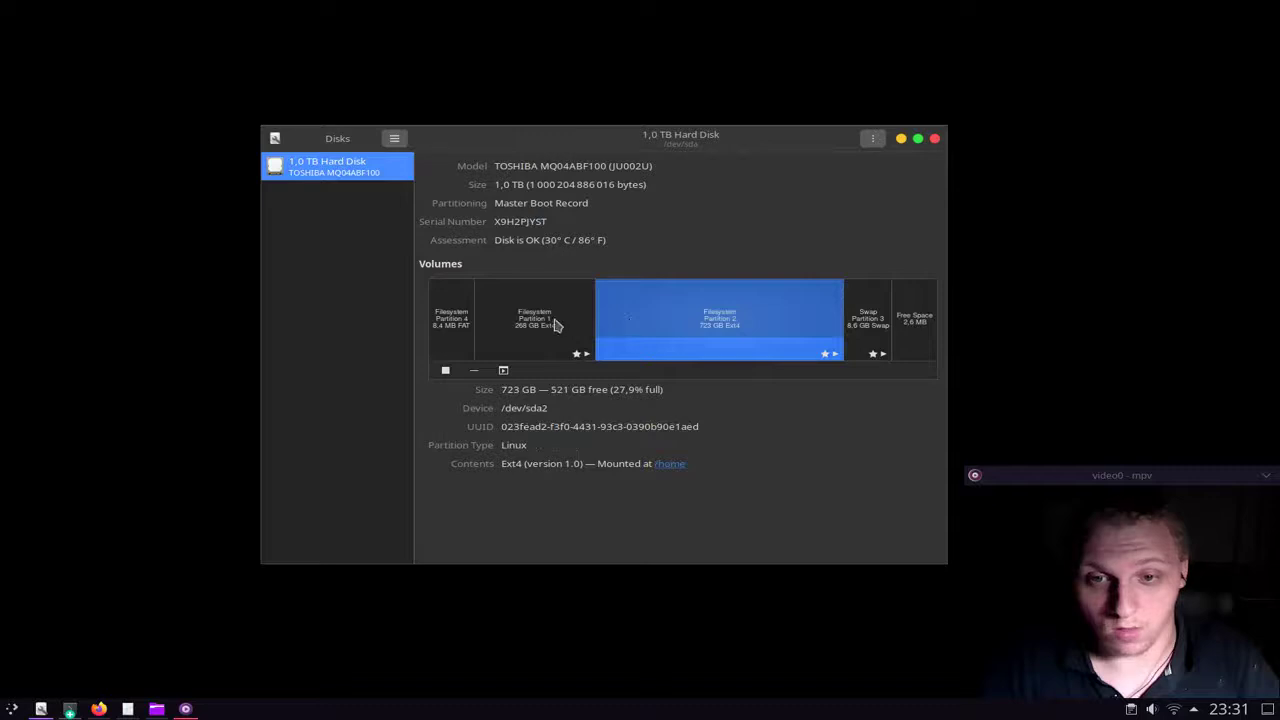
{"action": "left_click", "coordinate": [556, 325]}
{"action": "left_click", "coordinate": [664, 320]}
Step: Review the 268 GB root and /home partitions, opening and dismissing the root partition's actions
{"action": "left_click", "coordinate": [560, 322]}
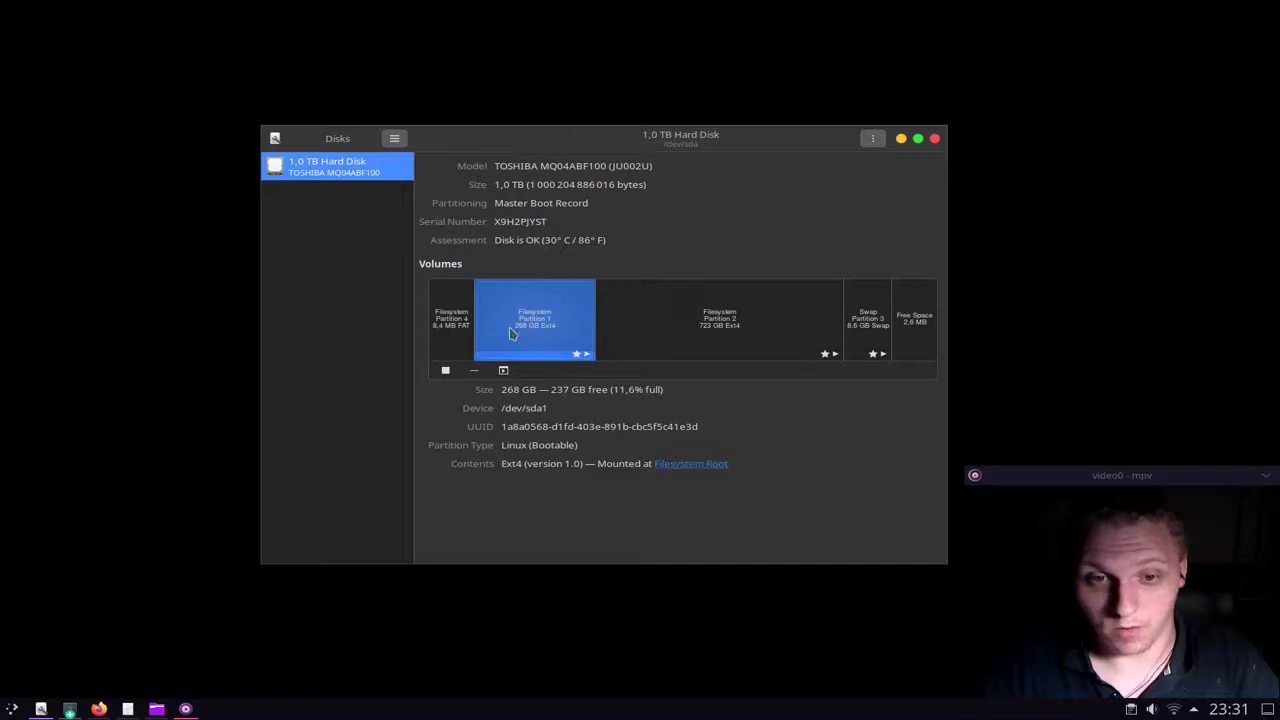
{"action": "left_click", "coordinate": [633, 330]}
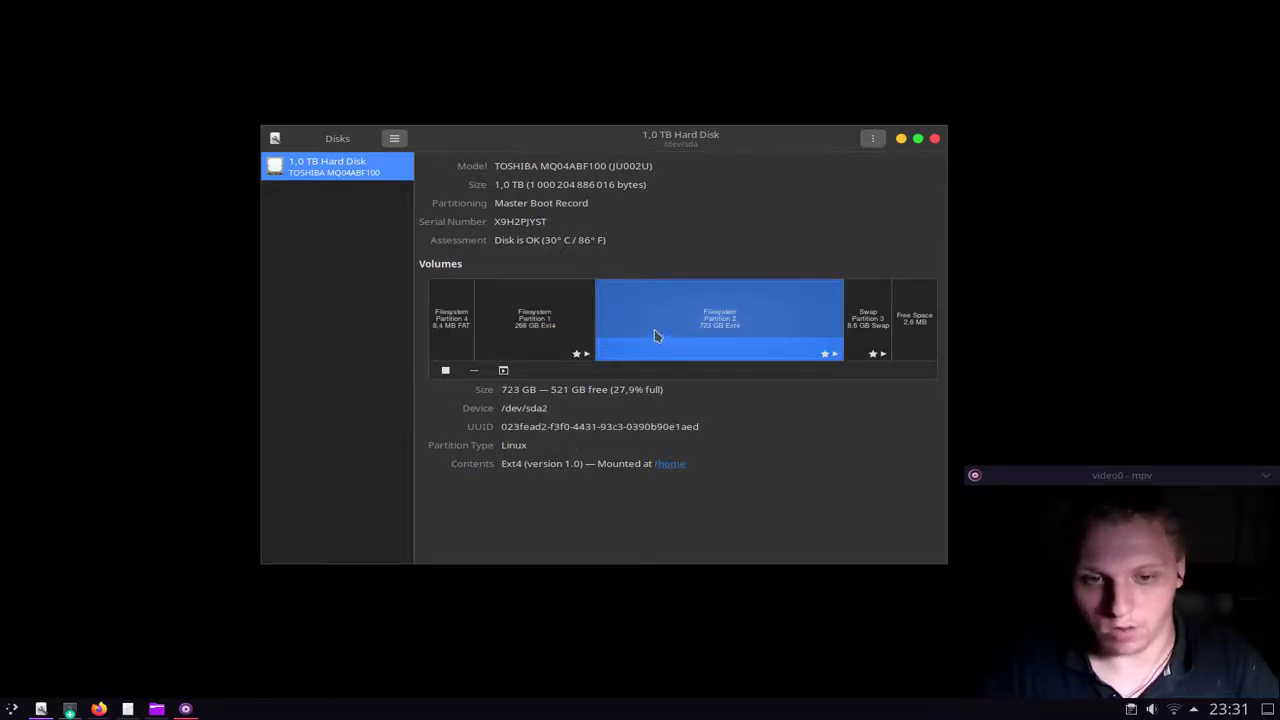
{"action": "left_click", "coordinate": [535, 335]}
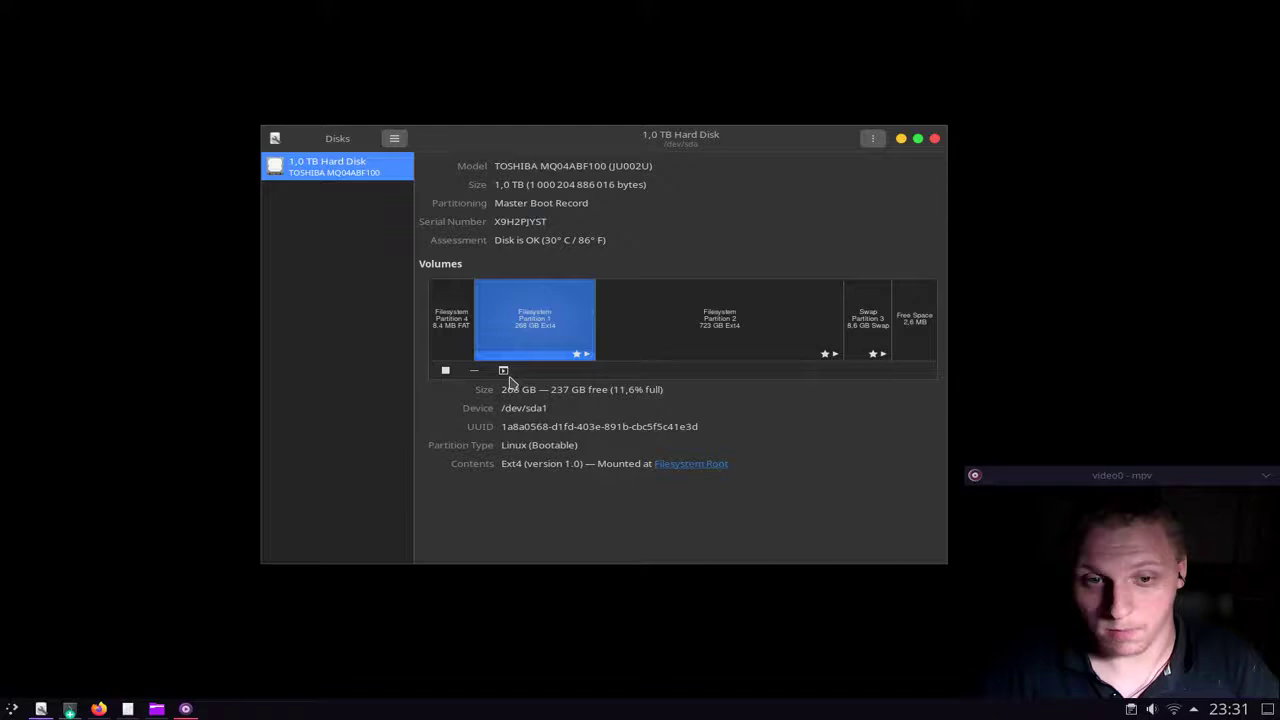
{"action": "left_click", "coordinate": [502, 371]}
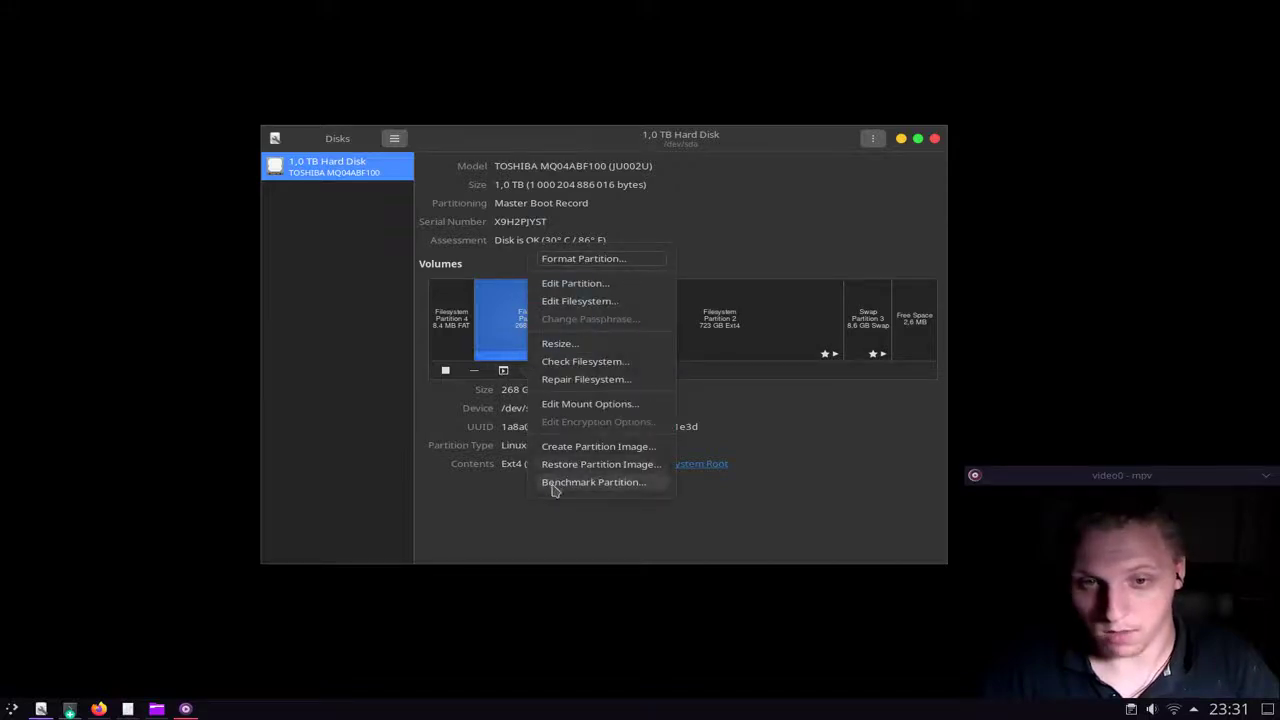
{"action": "left_click", "coordinate": [746, 447]}
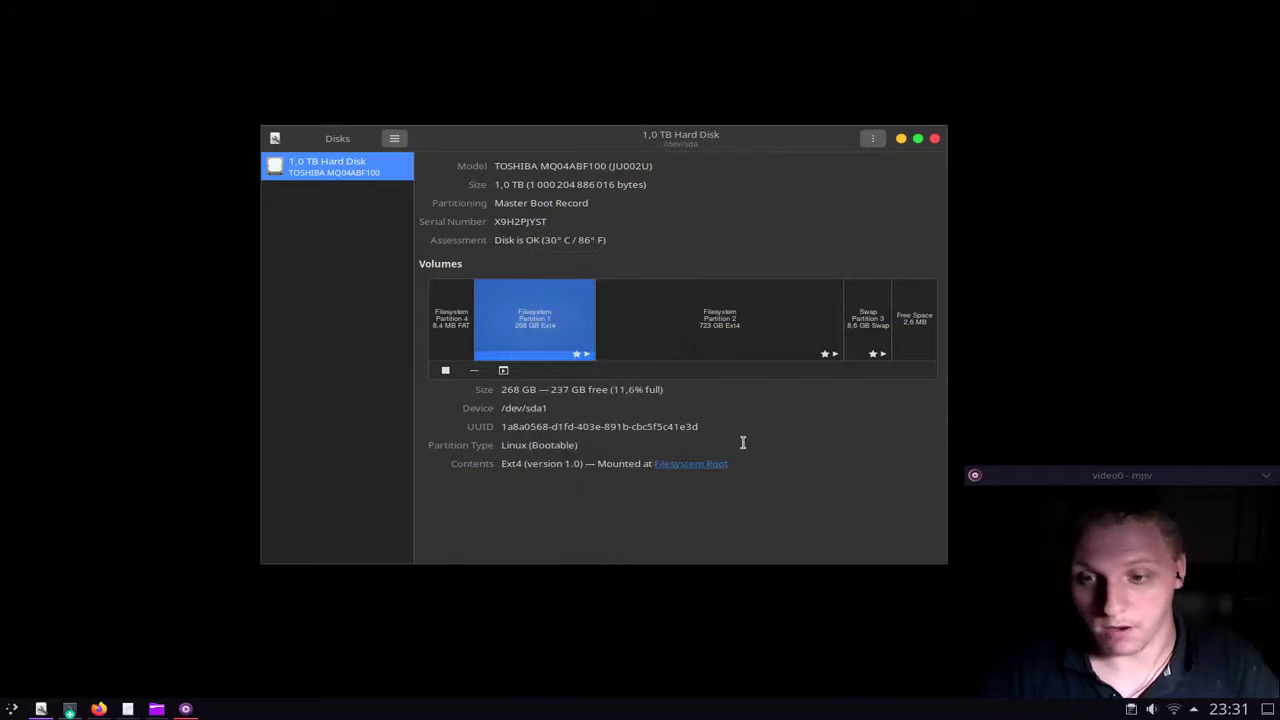
Step: Open the disk's Drive Settings and view the APM level set to 255 (Disabled)
{"action": "left_click", "coordinate": [868, 143]}
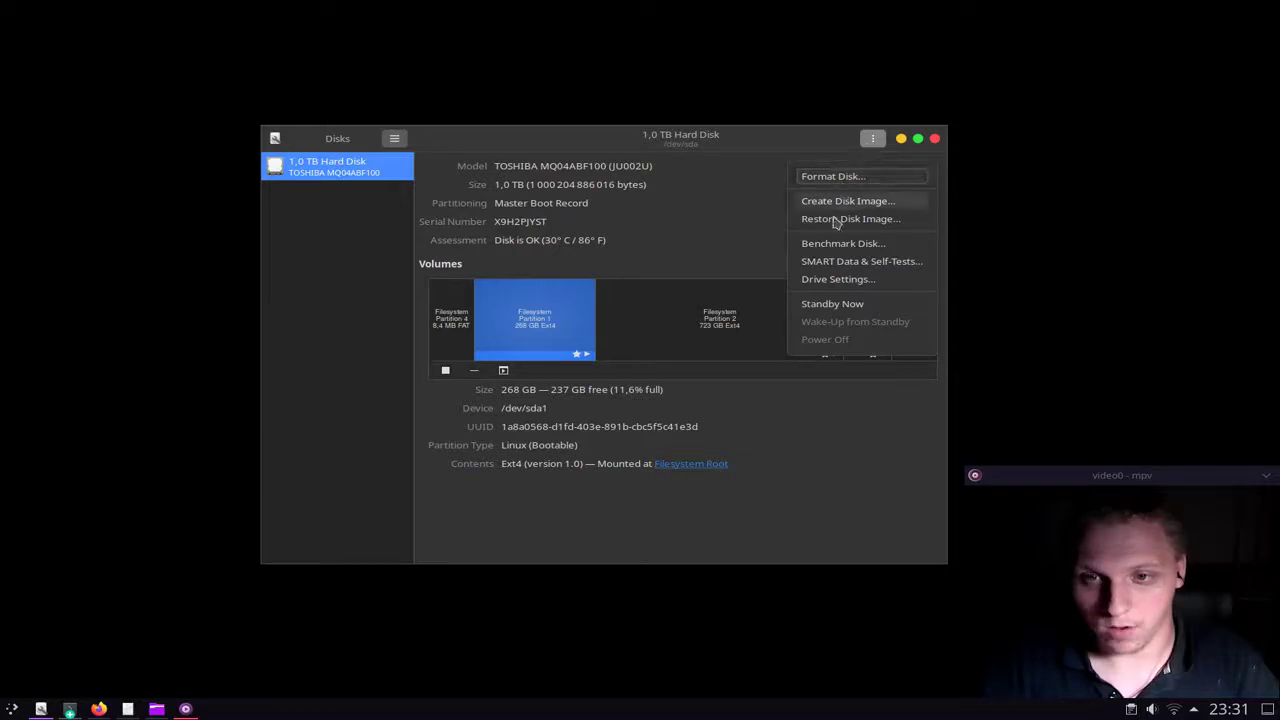
{"action": "left_click", "coordinate": [862, 282]}
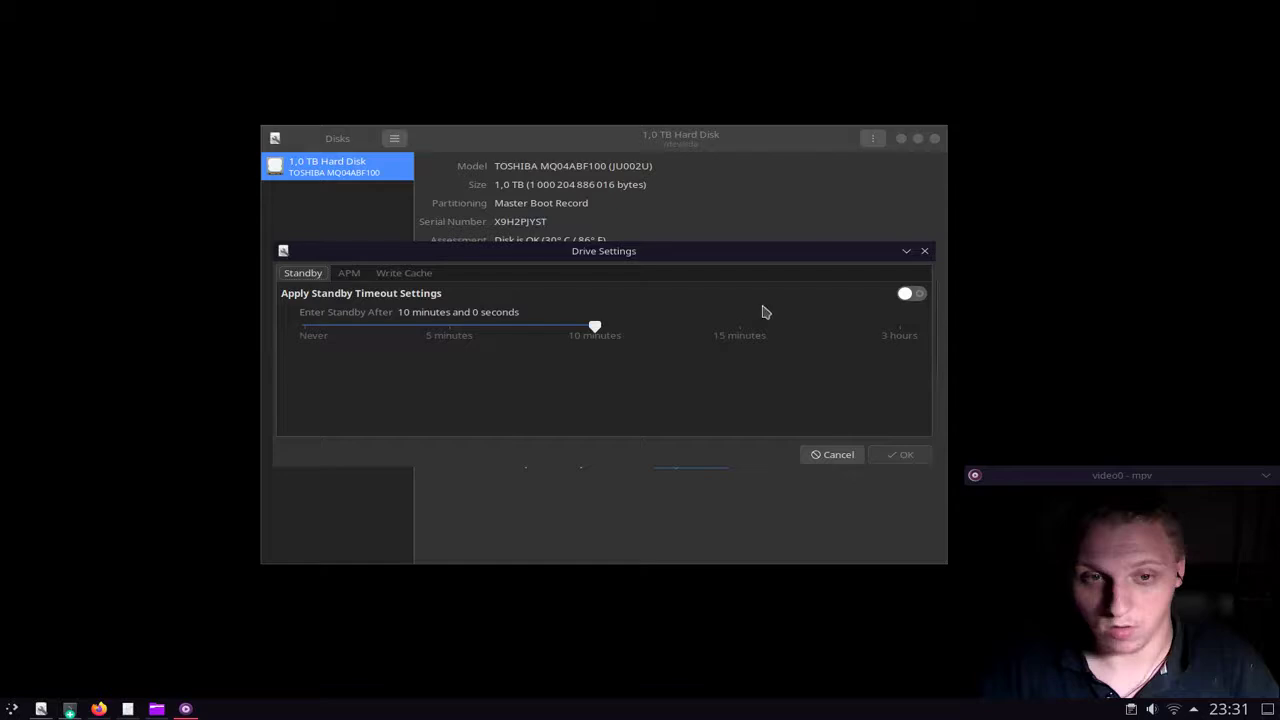
{"action": "left_click", "coordinate": [349, 273]}
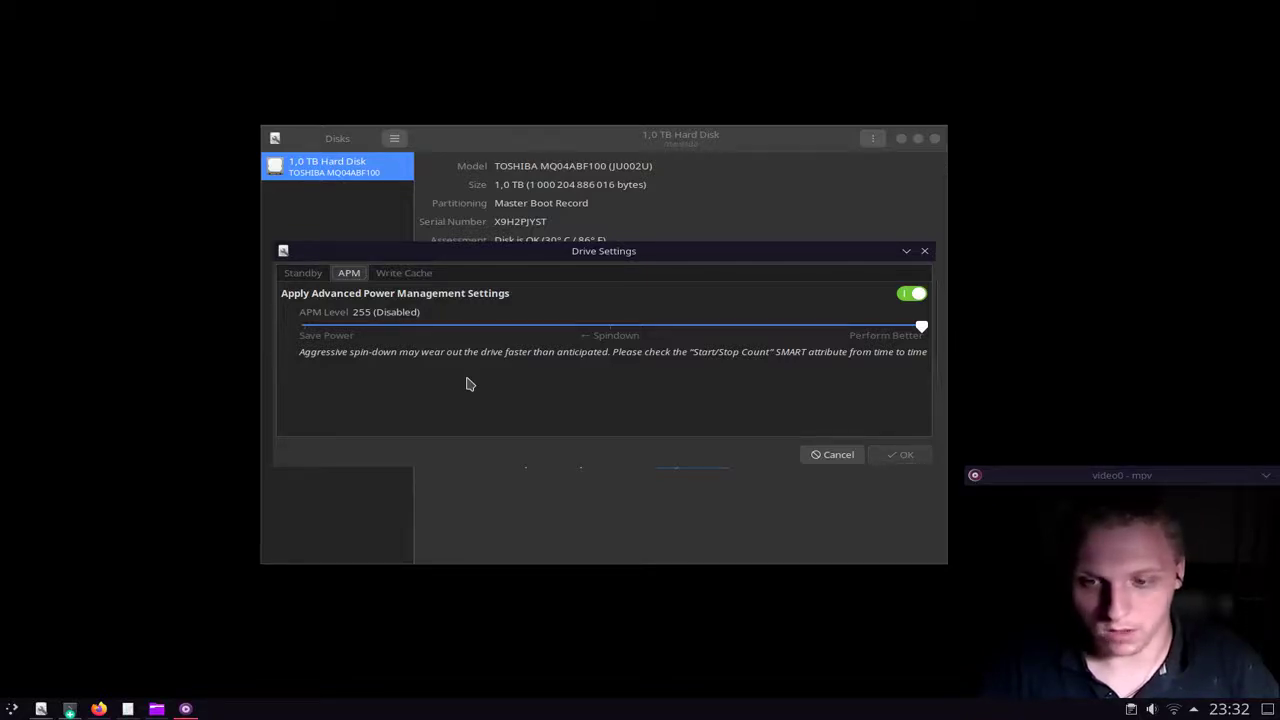
Step: View the Enable Write Cache setting, then cancel the Drive Settings dialog
{"action": "left_click", "coordinate": [403, 277]}
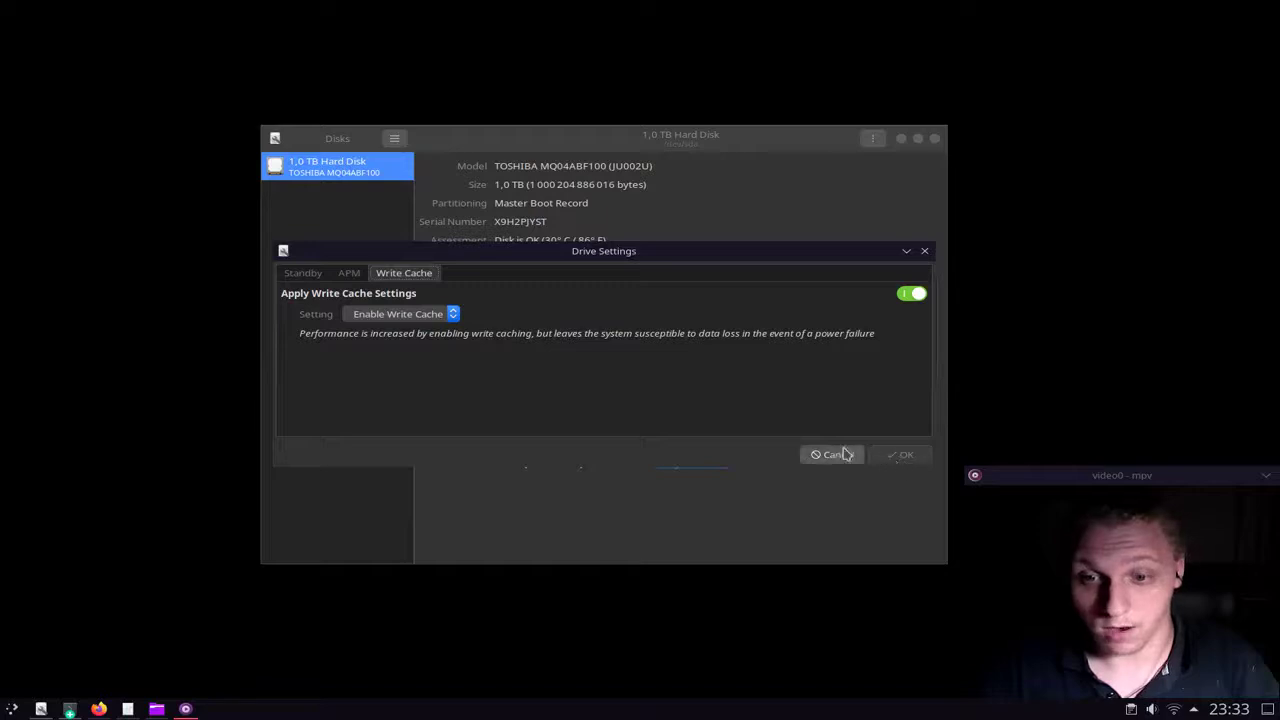
{"action": "left_click", "coordinate": [836, 455]}
Step: Close Disks, go to Dolphin's drivebenchmark folder and open homedrivebenchmarkafter.png in Gwenview
{"action": "left_click", "coordinate": [935, 139]}
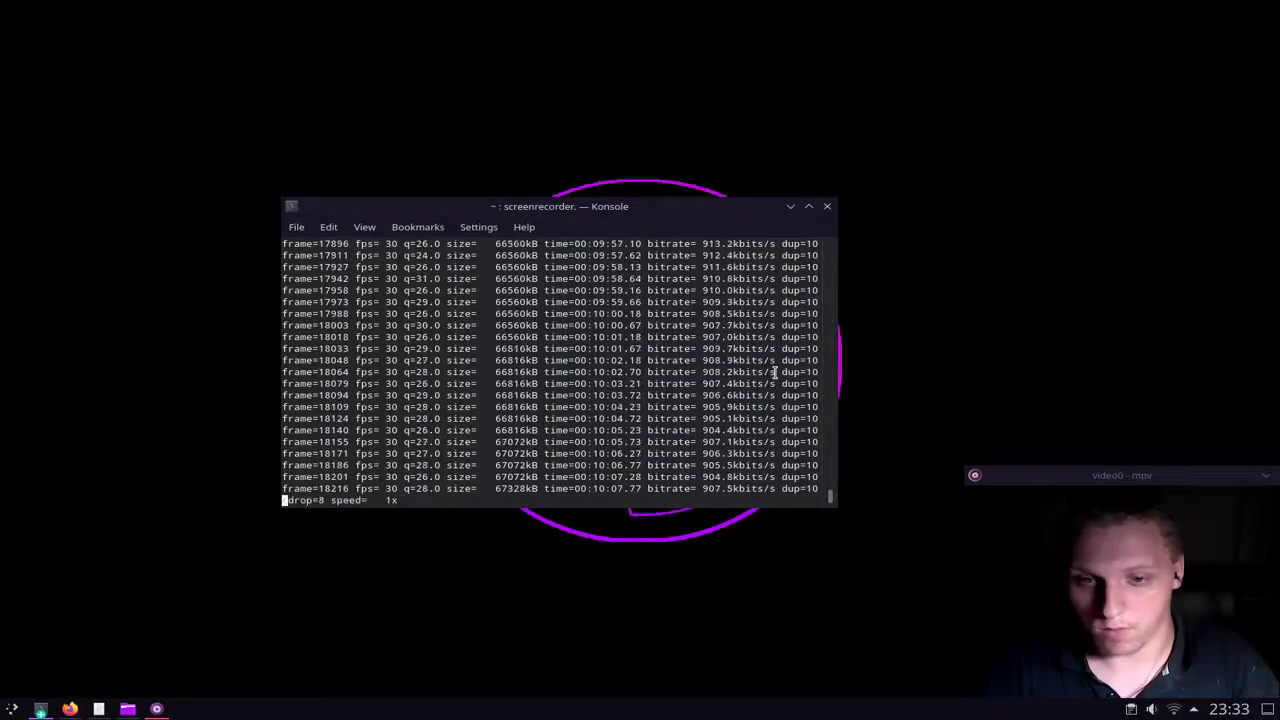
{"action": "left_click", "coordinate": [129, 710]}
{"action": "left_click", "coordinate": [259, 260]}
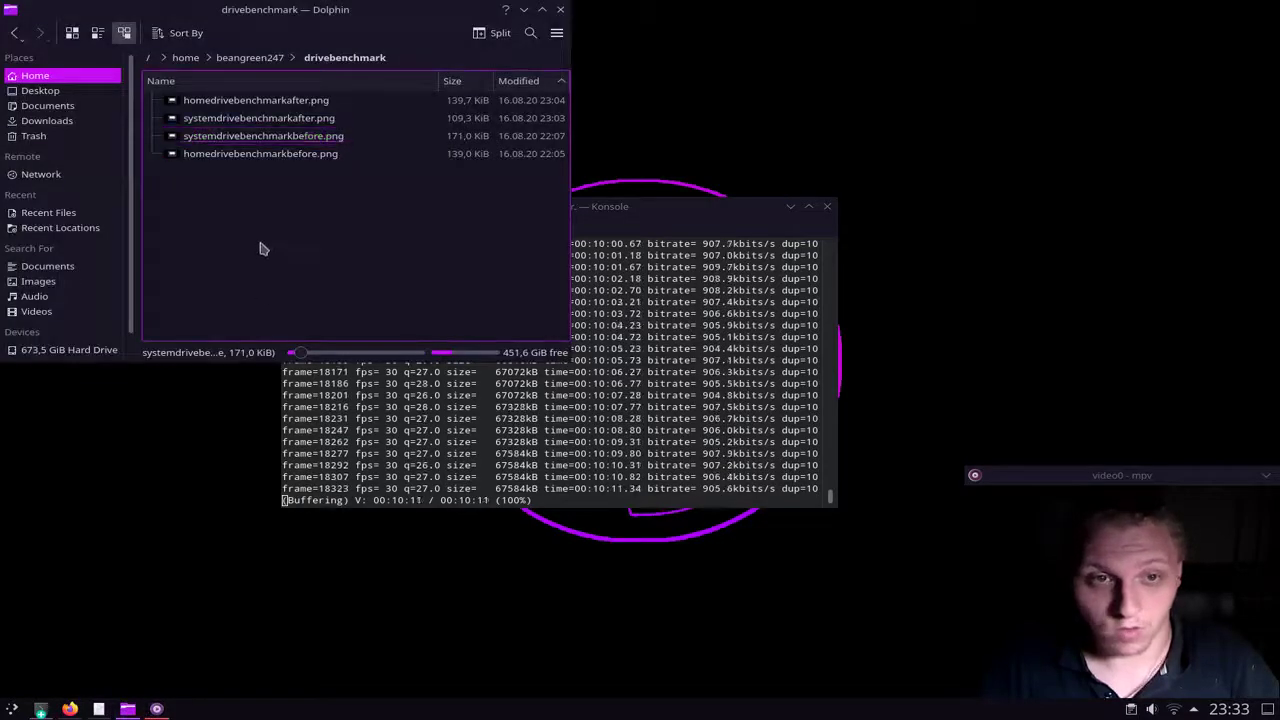
{"action": "double_click", "coordinate": [271, 100]}
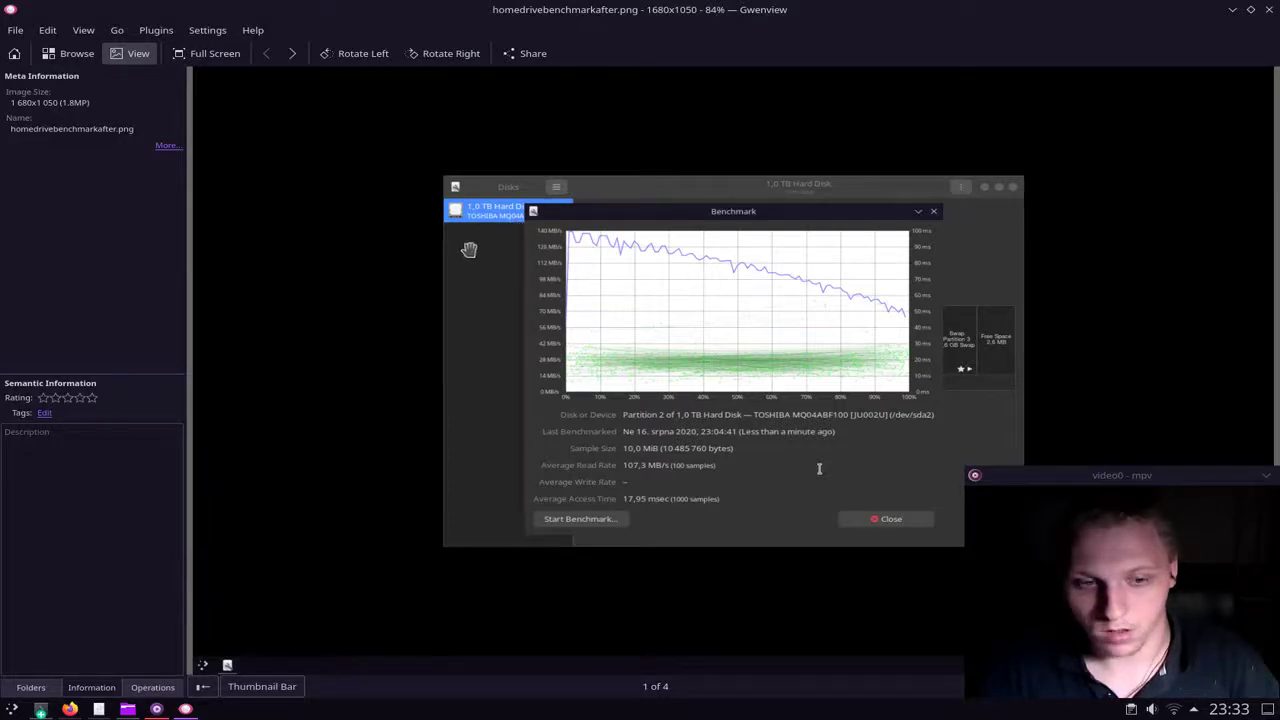
Step: Hide the information sidebar and flip between the home drive's after and before benchmarks
{"action": "left_click", "coordinate": [206, 688]}
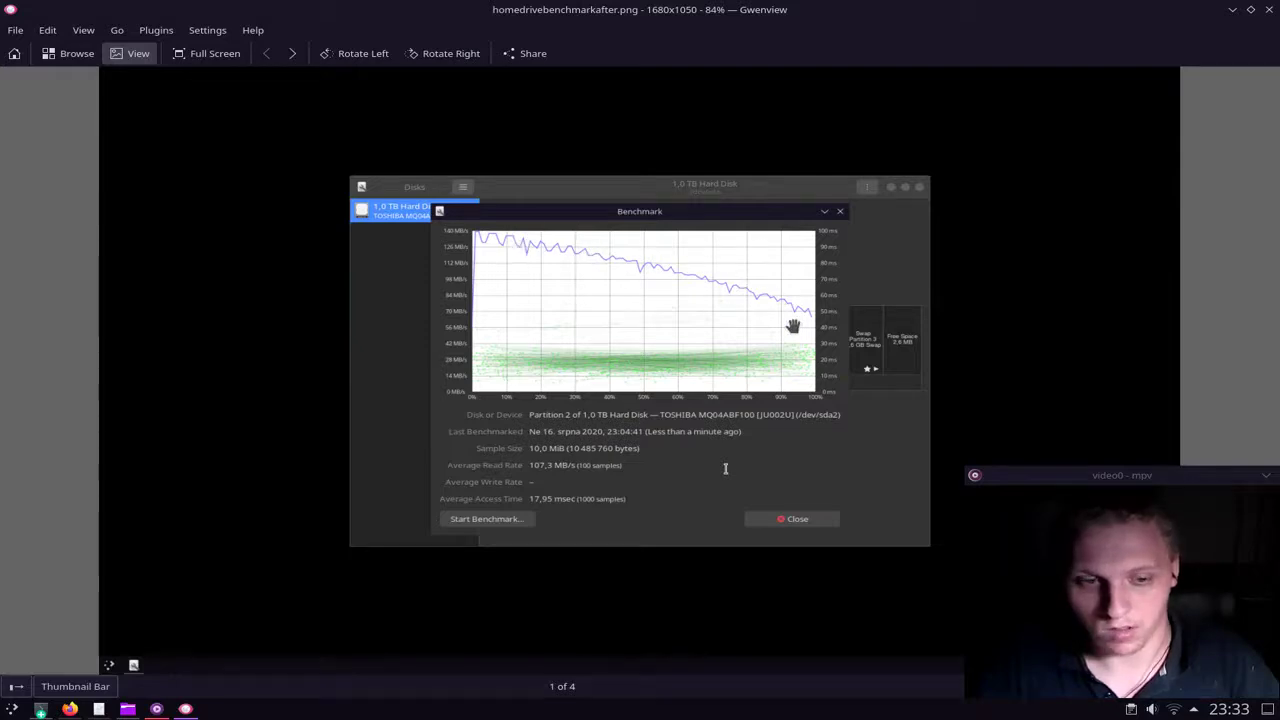
{"action": "key", "text": "Right"}
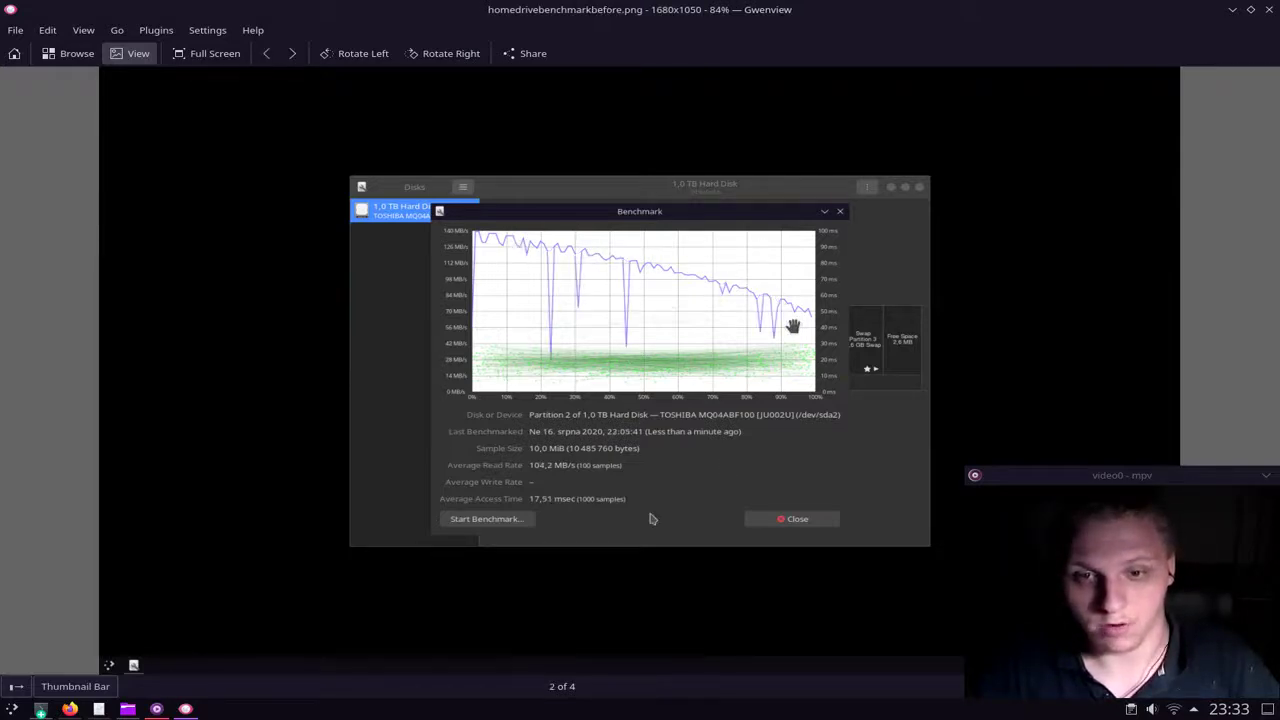
{"action": "key", "text": "Left"}
{"action": "key", "text": "Right"}
{"action": "key", "text": "Left"}
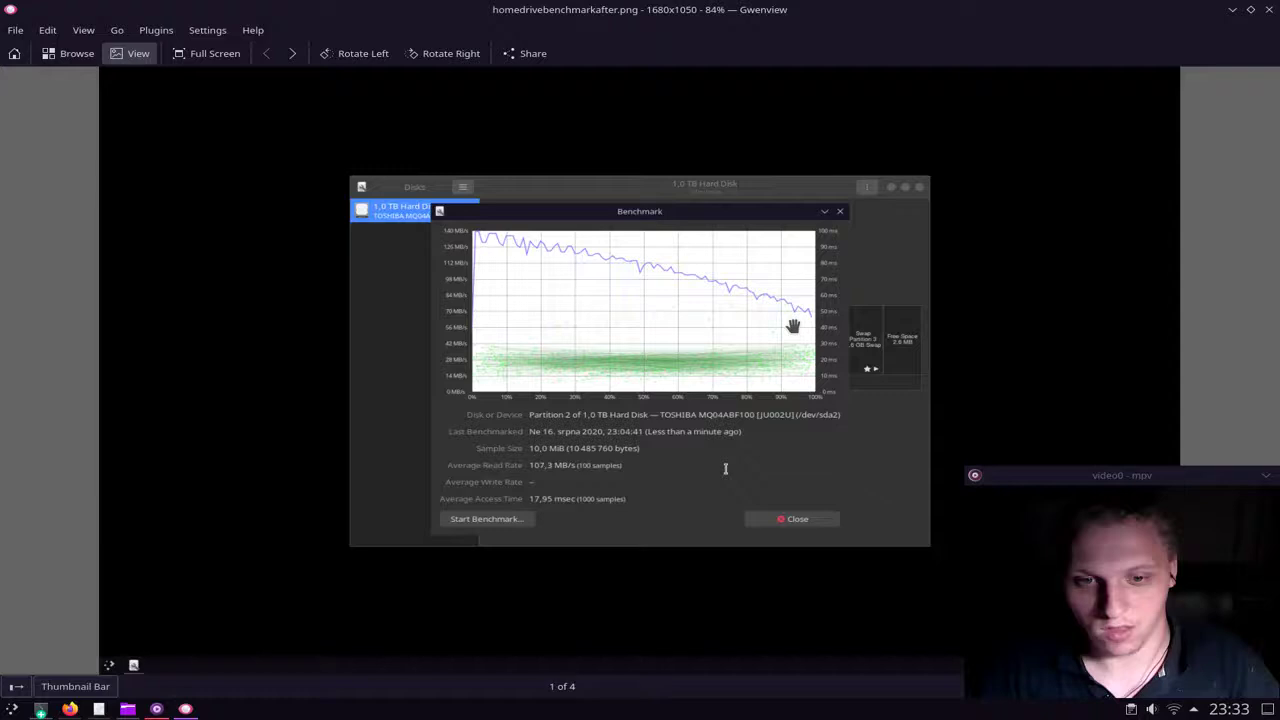
{"action": "key", "text": "Right"}
{"action": "key", "text": "Left"}
{"action": "key", "text": "Right"}
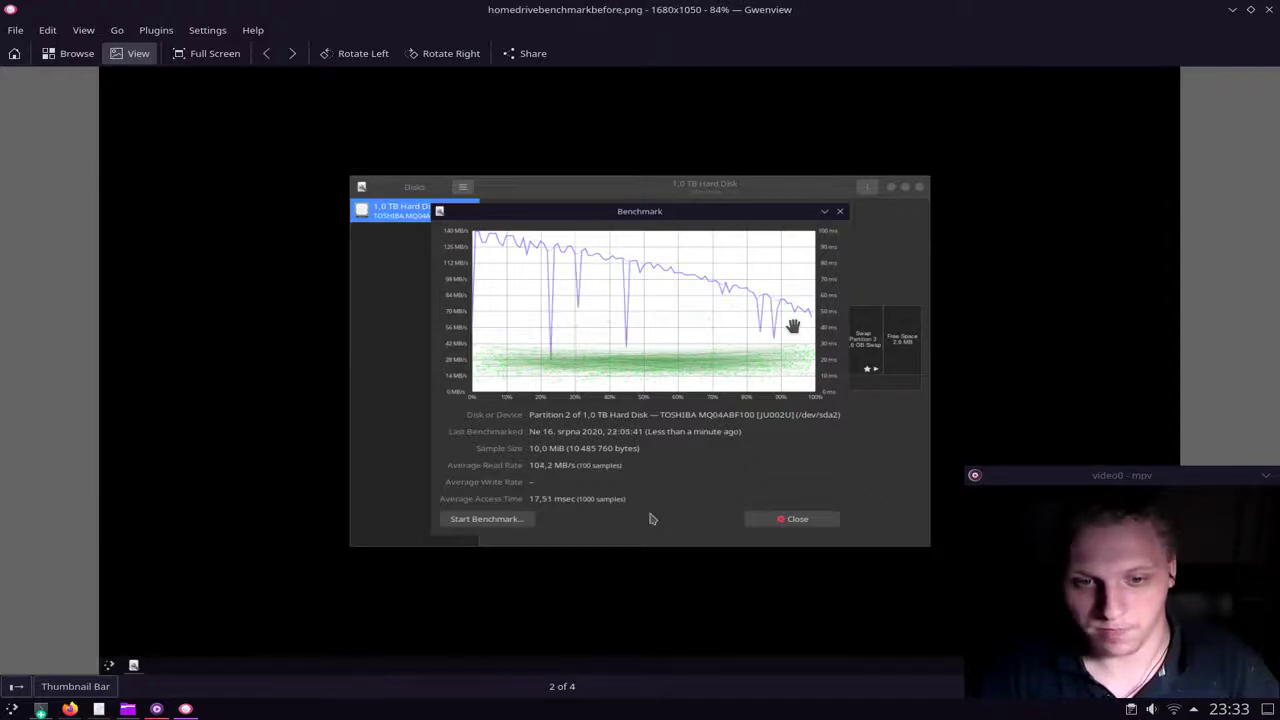
{"action": "key", "text": "Left"}
Step: Keep comparing the home results, then advance to systemdrivebenchmarkafter.png (140.0 MB/s, 14.45 msec)
{"action": "key", "text": "Right"}
{"action": "key", "text": "Left"}
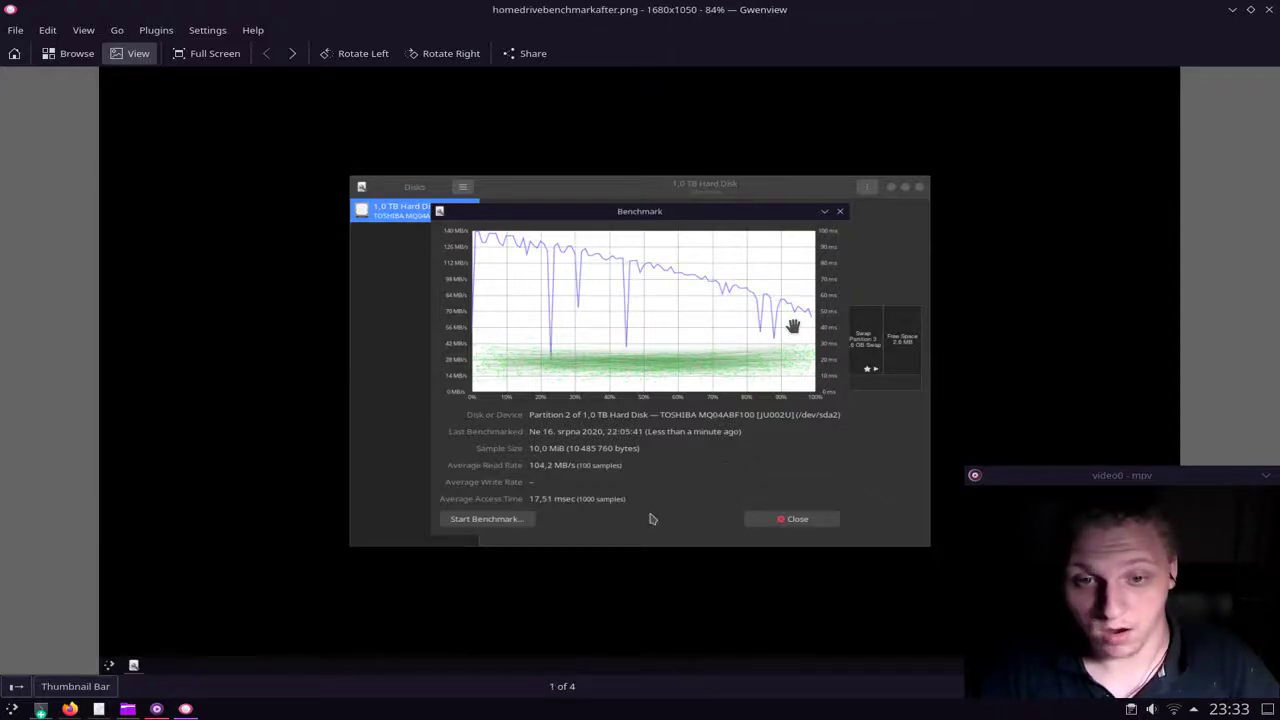
{"action": "key", "text": "Right"}
{"action": "key", "text": "Left"}
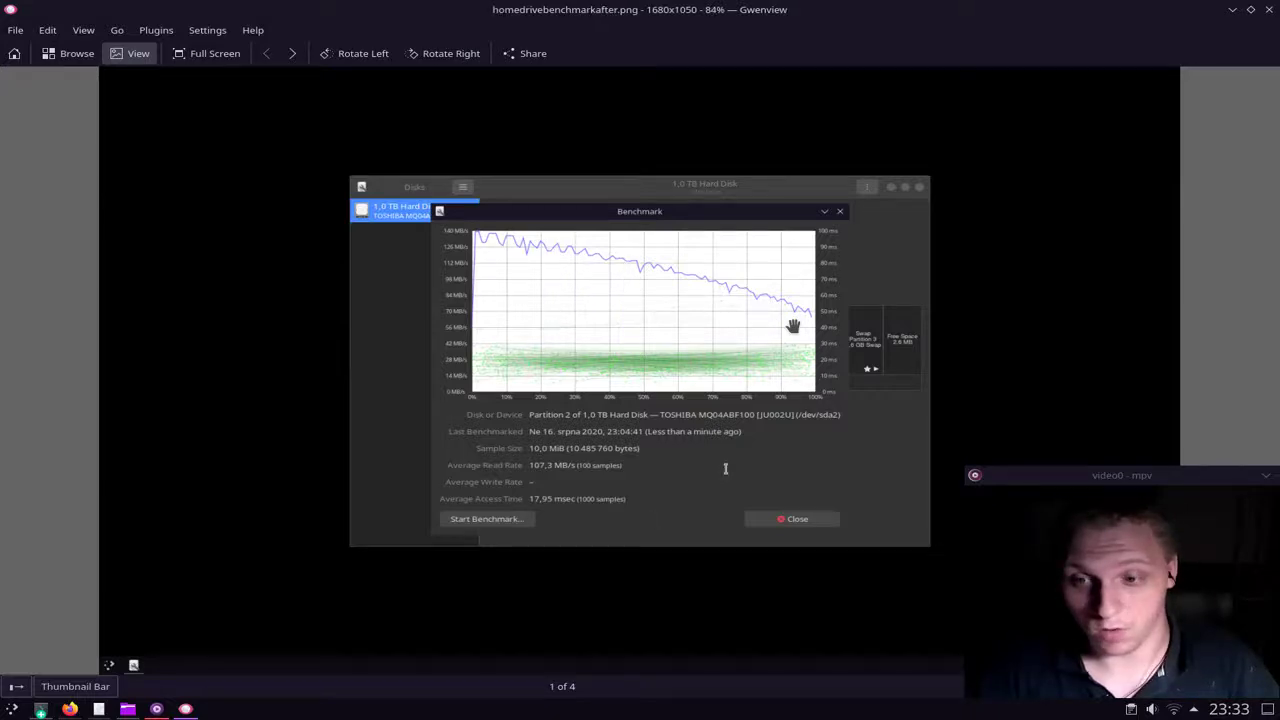
{"action": "key", "text": "Right"}
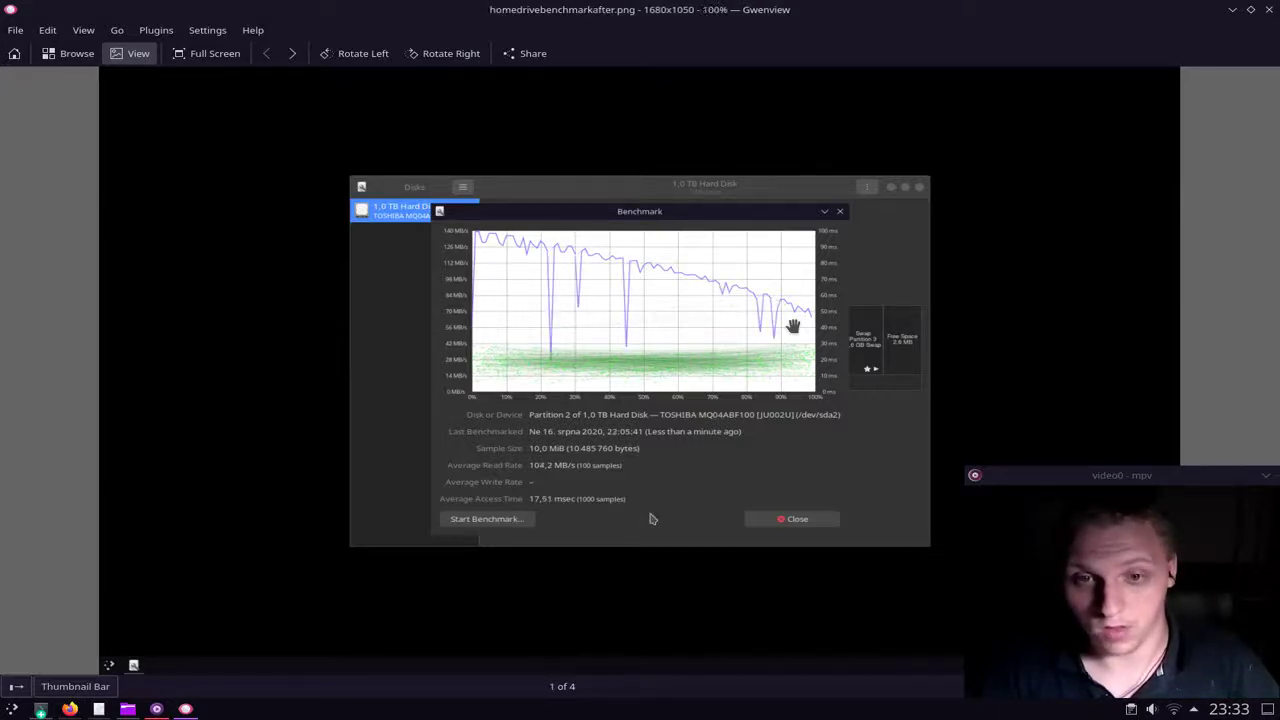
{"action": "key", "text": "Left"}
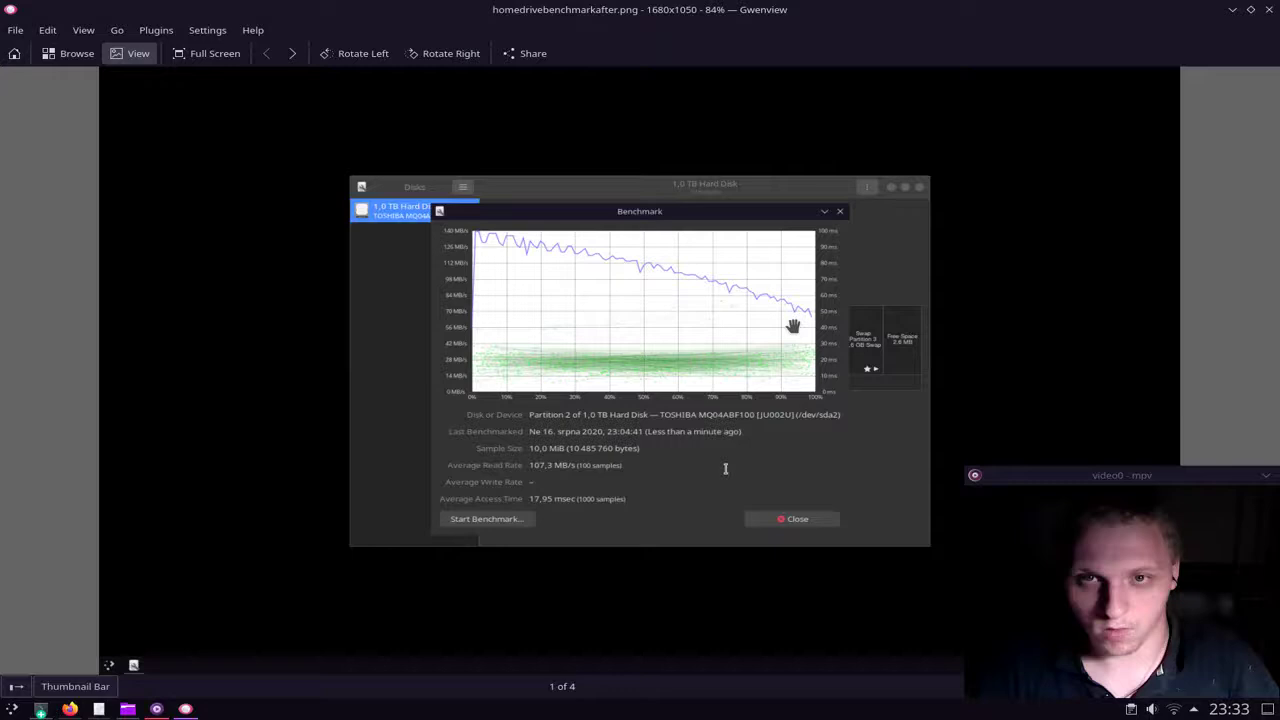
{"action": "key", "text": "Right"}
{"action": "key", "text": "Right"}
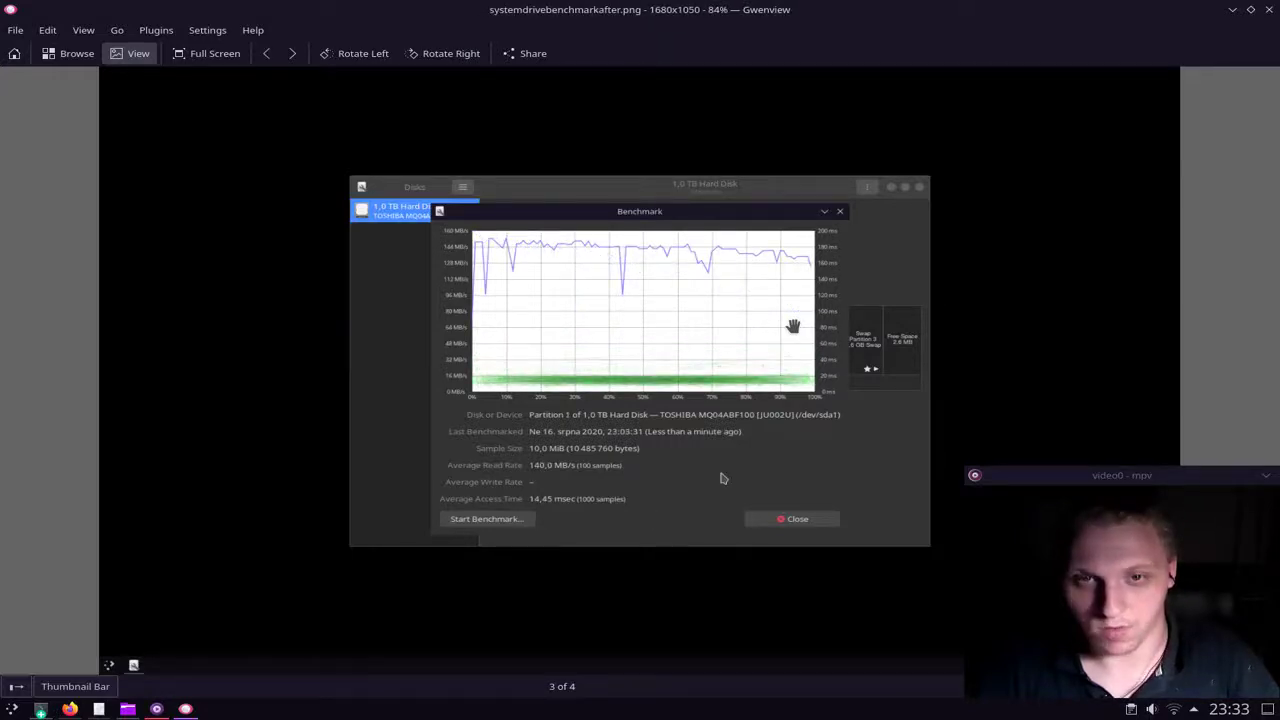
Step: Compare the system drive's before benchmark against its after result and the home drive's after result
{"action": "key", "text": "Right"}
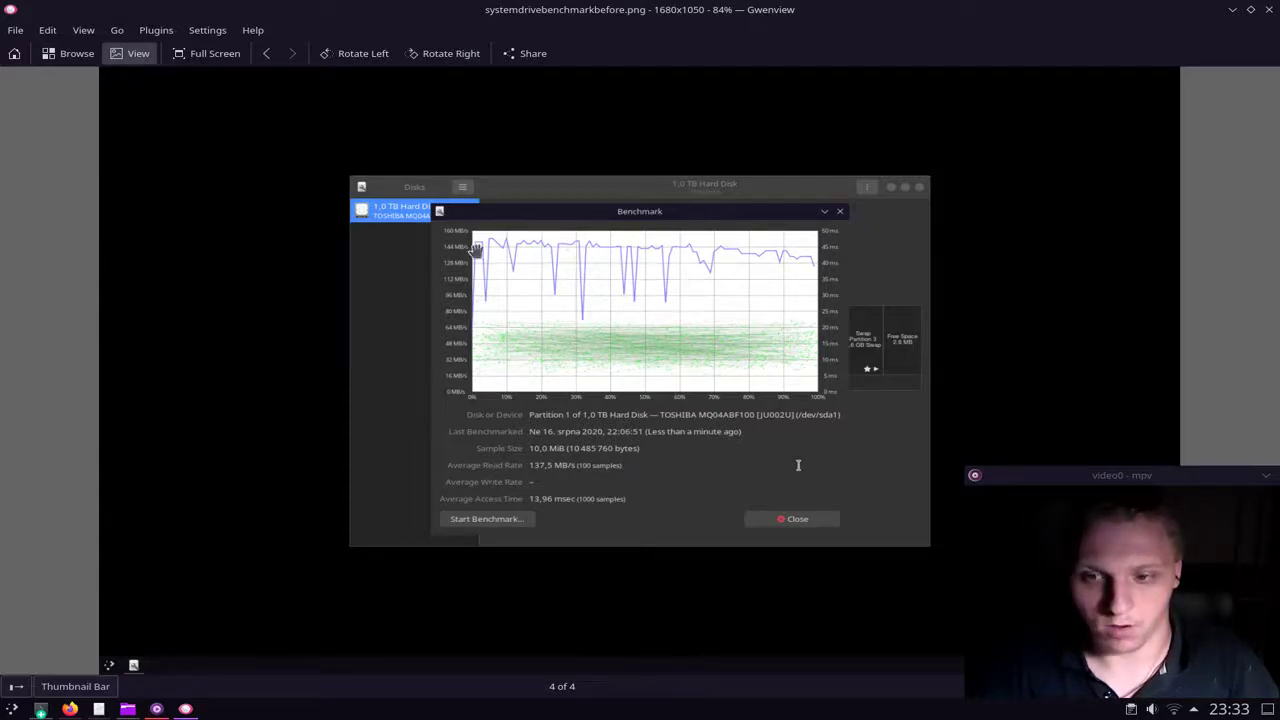
{"action": "key", "text": "Left"}
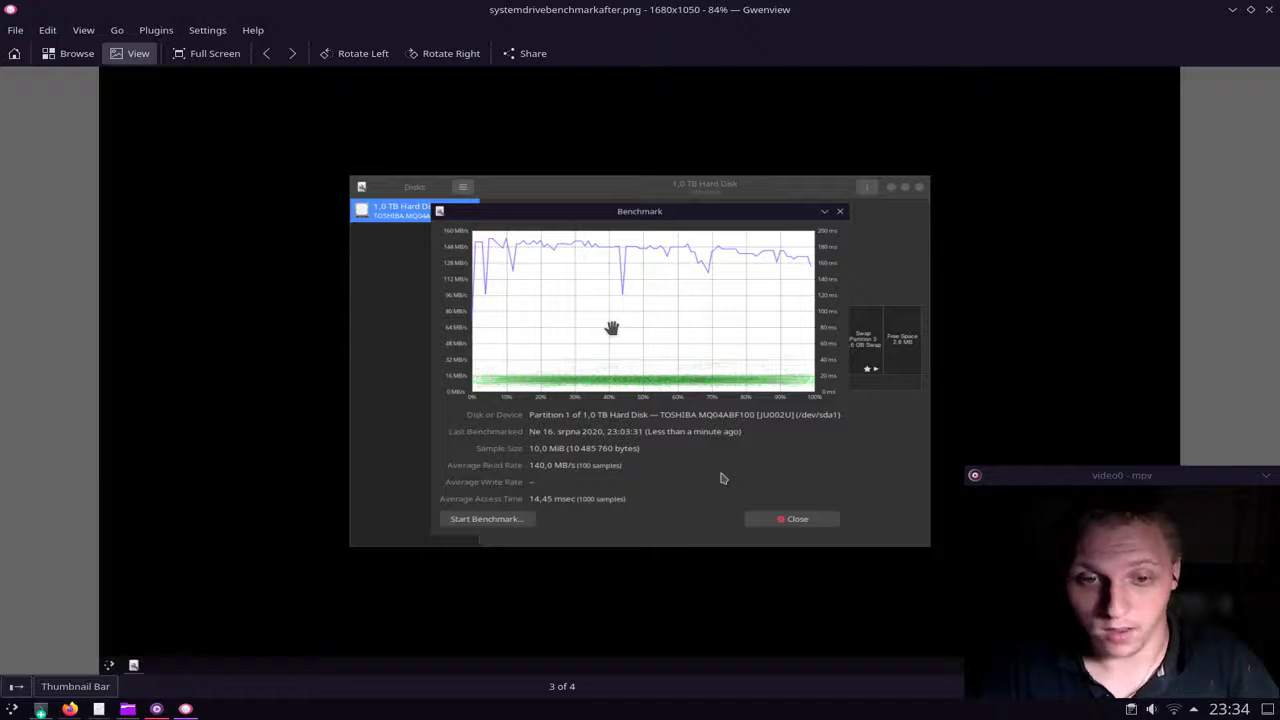
{"action": "key", "text": "Right"}
{"action": "key", "text": "Left"}
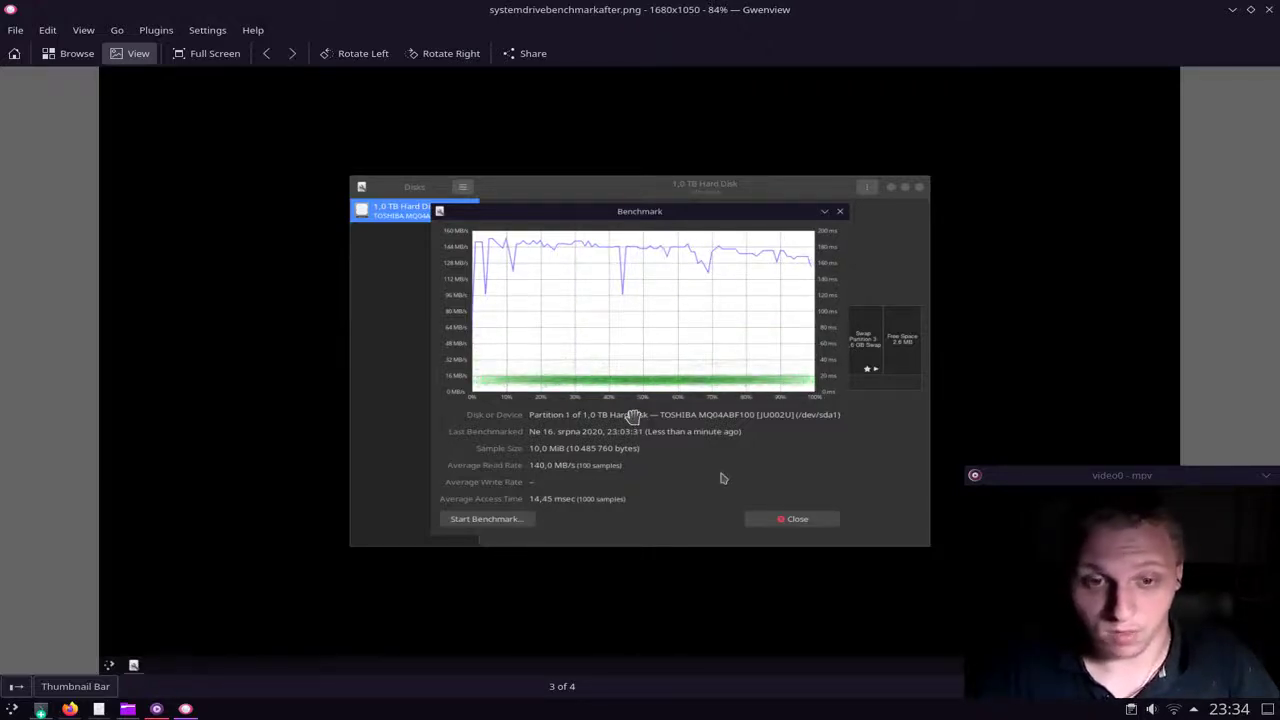
{"action": "key", "text": "Left"}
{"action": "key", "text": "Left"}
{"action": "key", "text": "Right"}
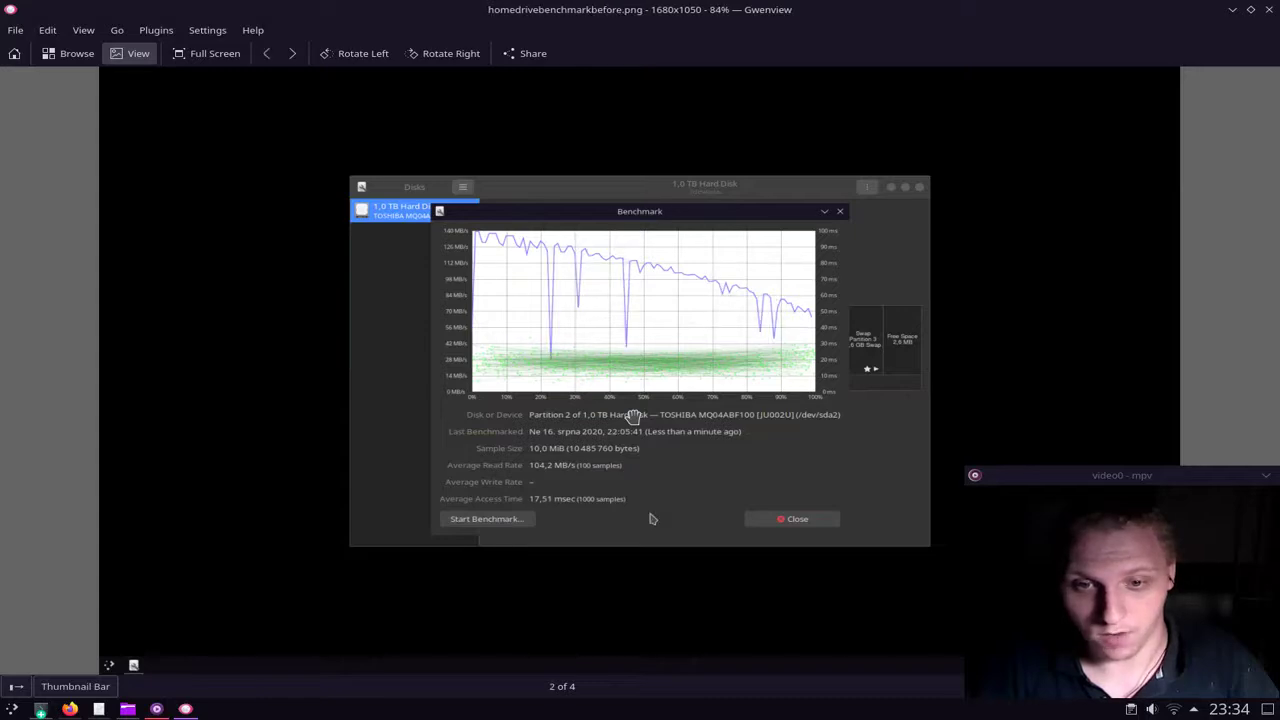
{"action": "key", "text": "Left"}
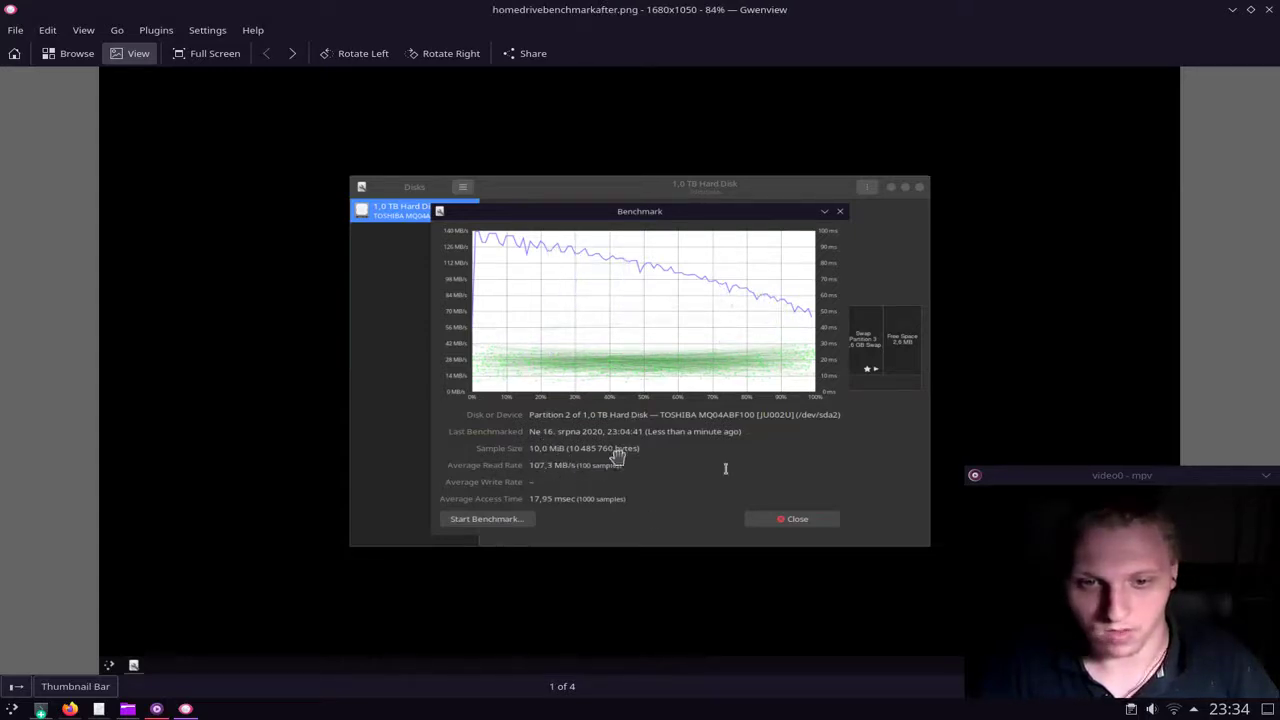
Step: Cycle through the home and system before benchmarks, end on the system after image, and close Gwenview
{"action": "key", "text": "Right"}
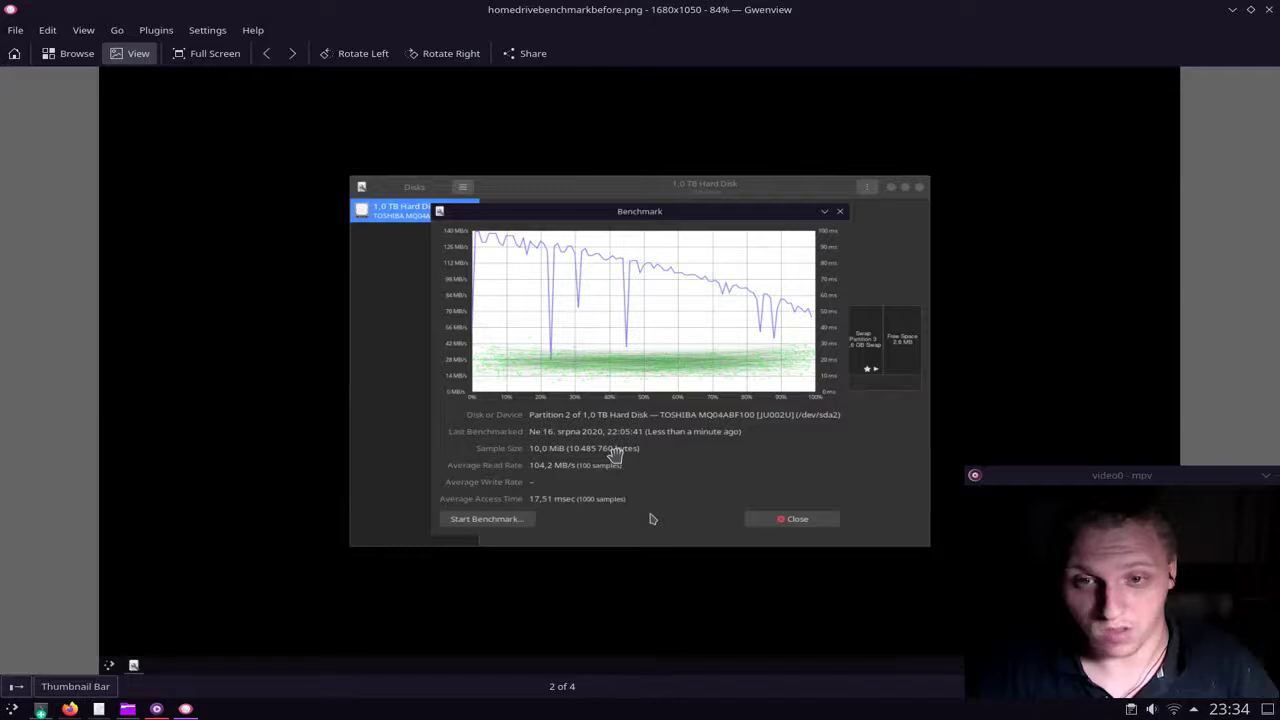
{"action": "key", "text": "Right"}
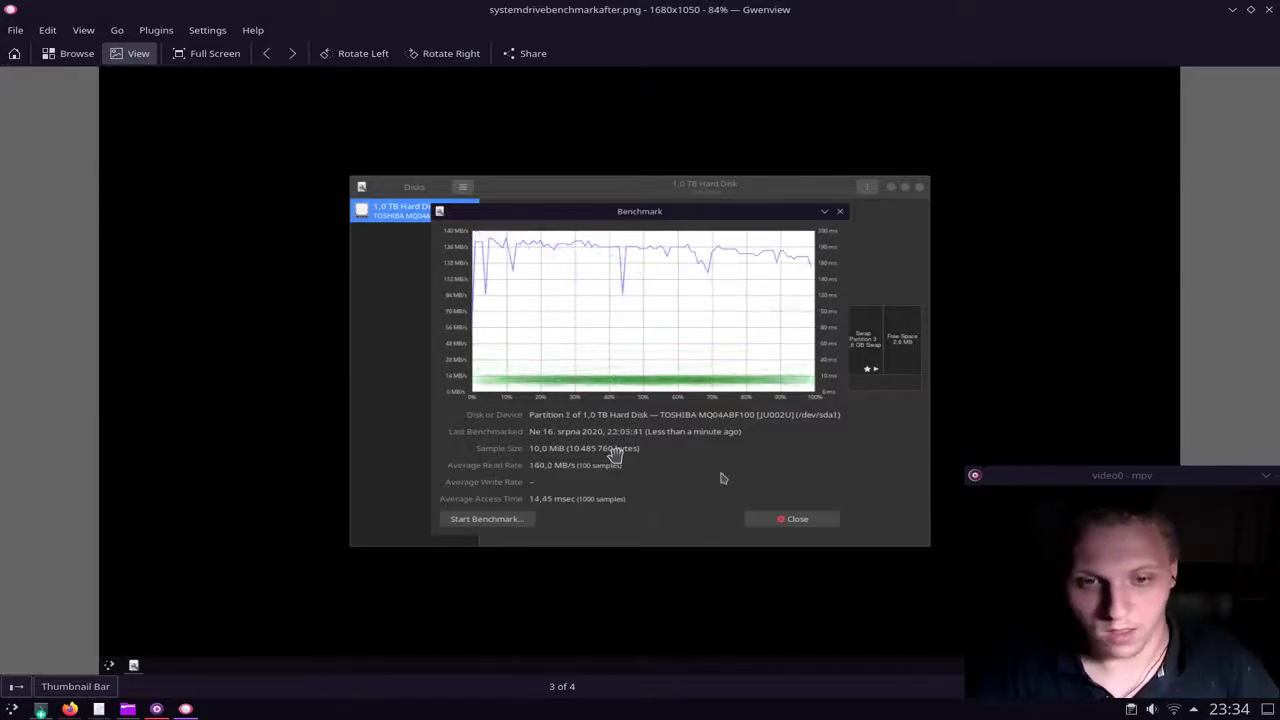
{"action": "key", "text": "Right"}
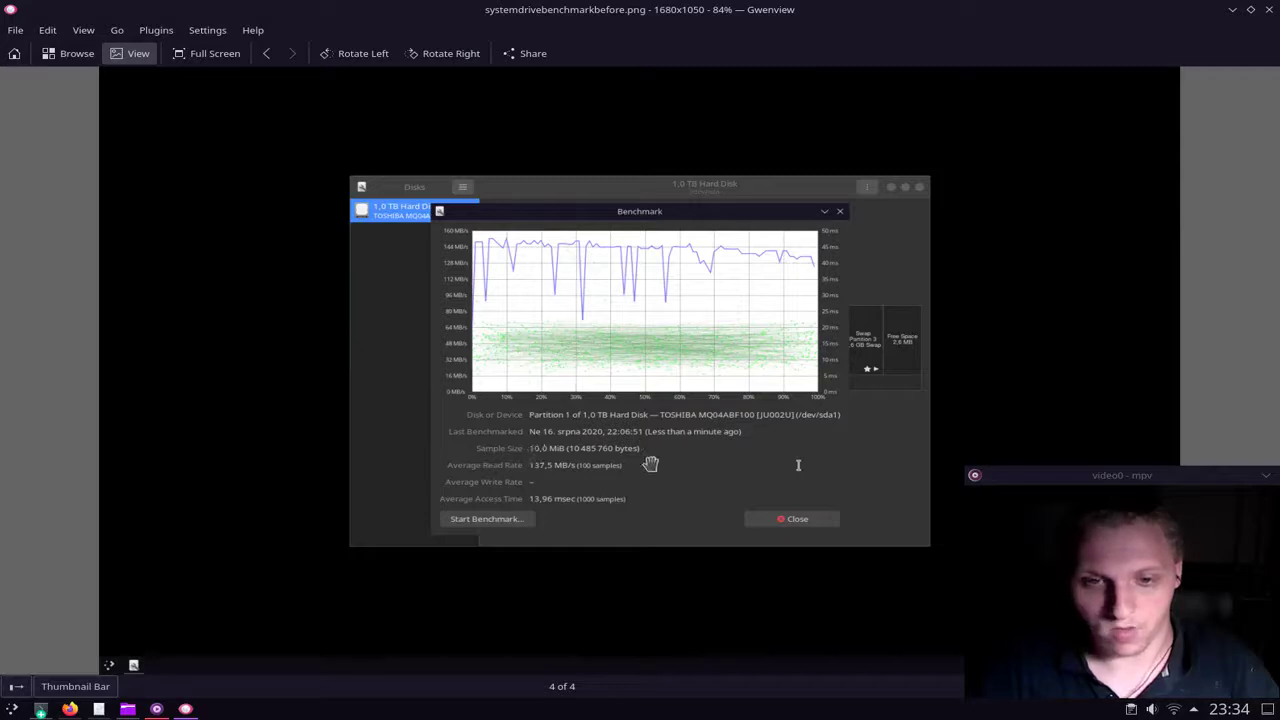
{"action": "key", "text": "Left"}
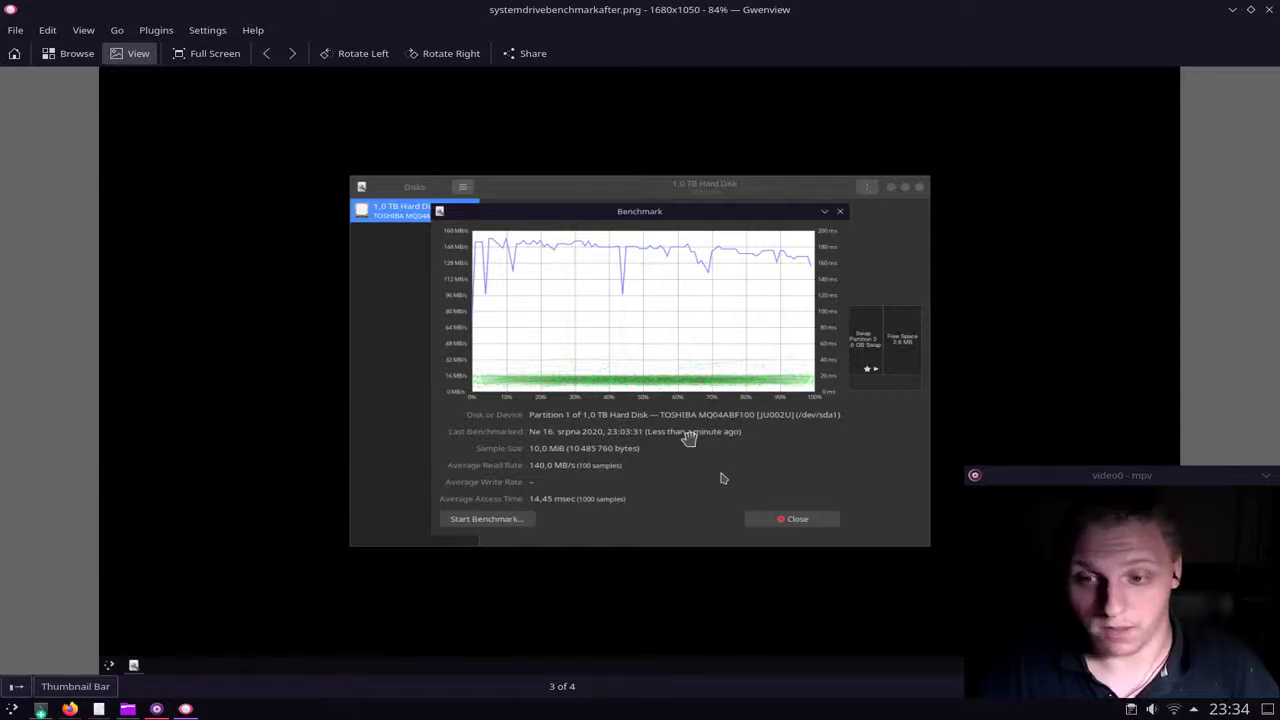
{"action": "left_click", "coordinate": [1268, 9]}
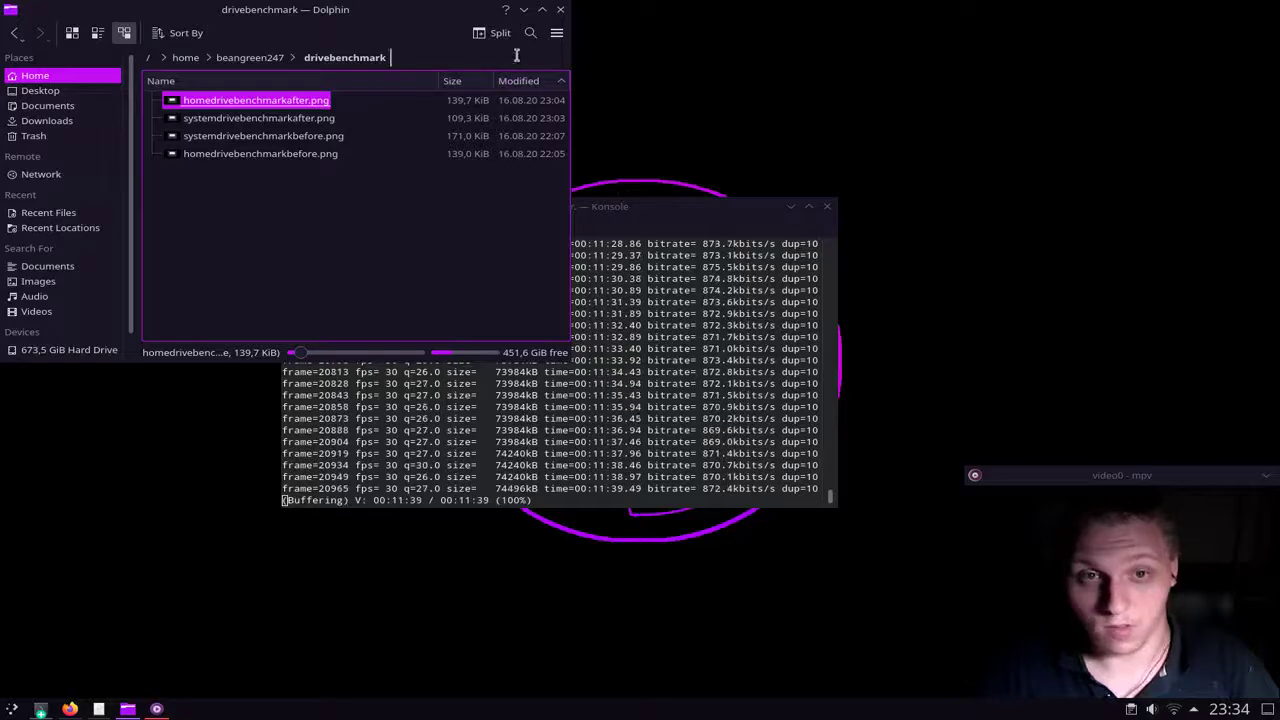
Step: Close Dolphin, leaving the Konsole screen-recording session in front
{"action": "left_click", "coordinate": [560, 10]}
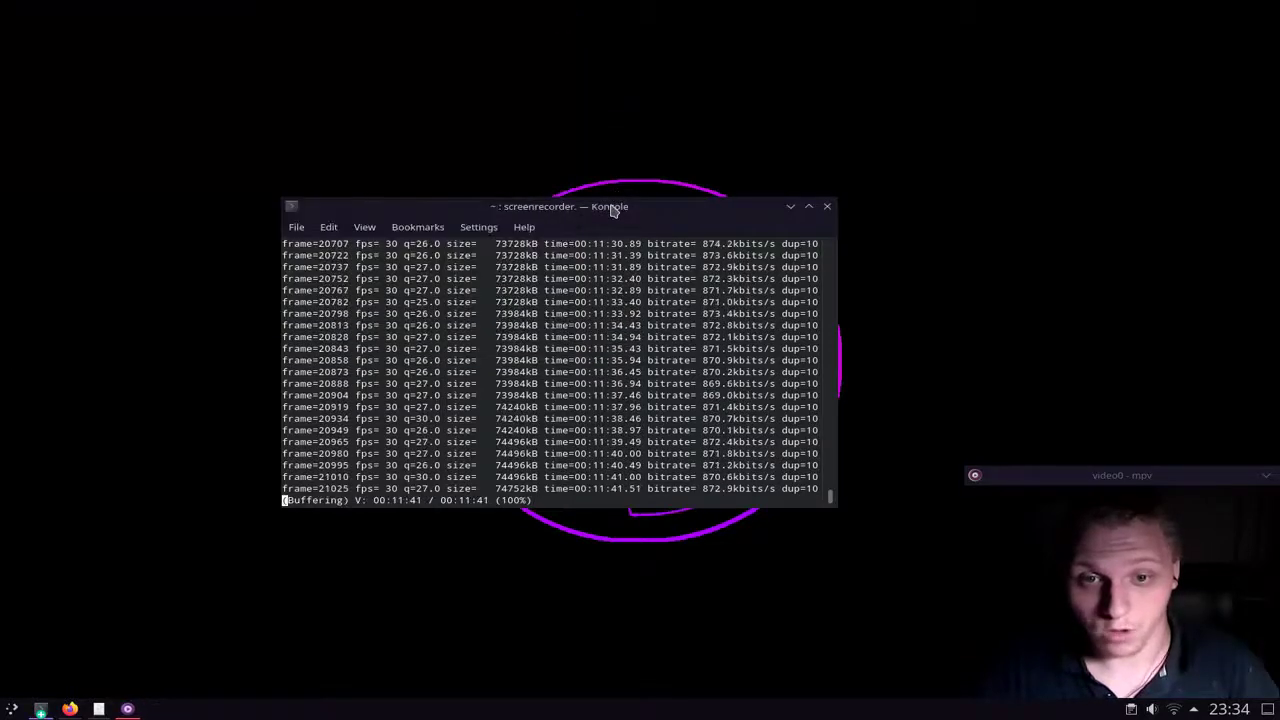
{"action": "mouse_move", "coordinate": [608, 206]}
{"action": "left_mouse_down"}
{"action": "mouse_move", "coordinate": [588, 183]}
{"action": "mouse_move", "coordinate": [605, 200]}
{"action": "mouse_move", "coordinate": [591, 202]}
{"action": "left_mouse_up"}
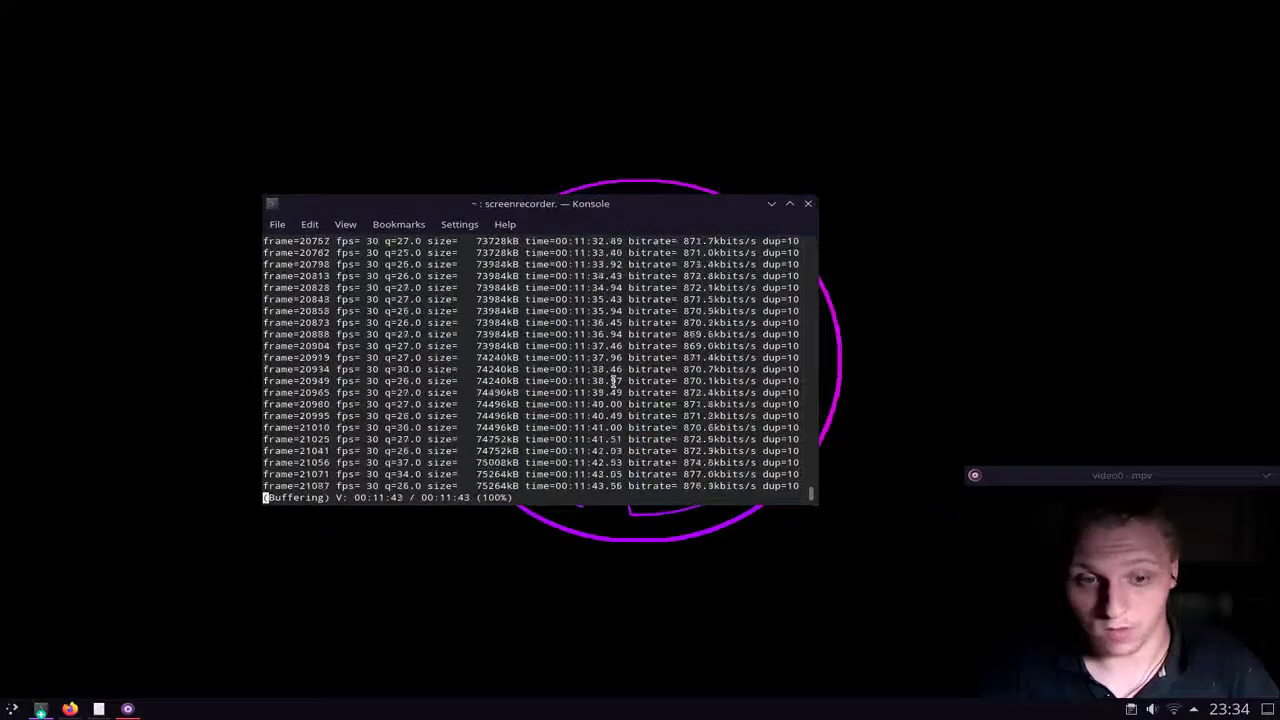